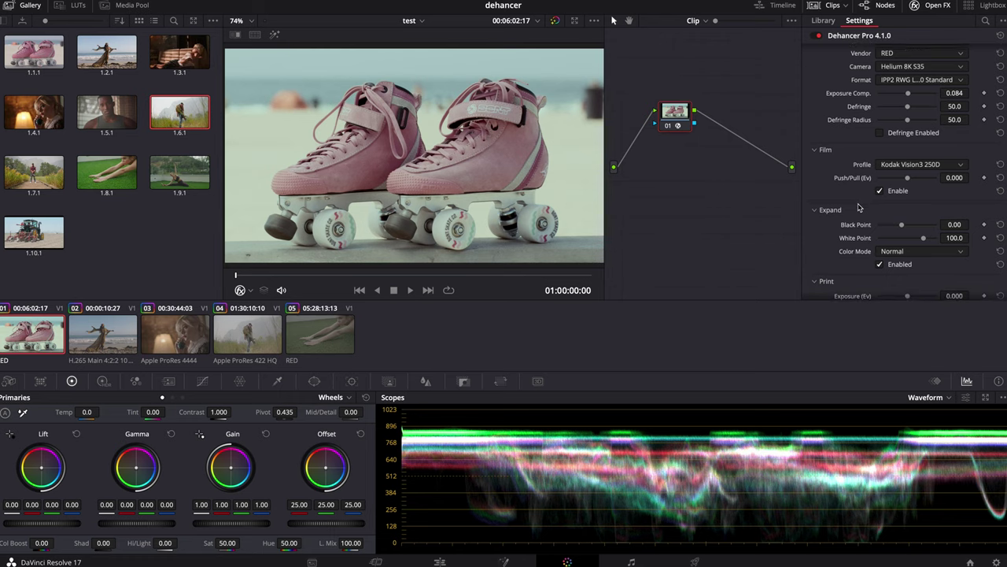
Set the Dehancer Print Tonal Contrast to 2.3 and Color Density to 21.1 on node 01
scroll(859, 207, "down", 4)
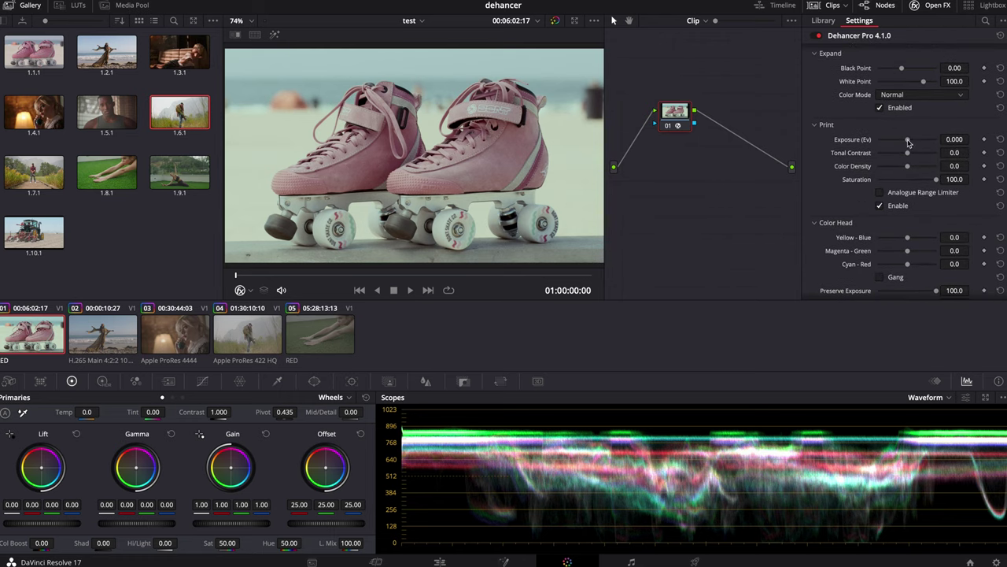
scroll(905, 140, "up", 9)
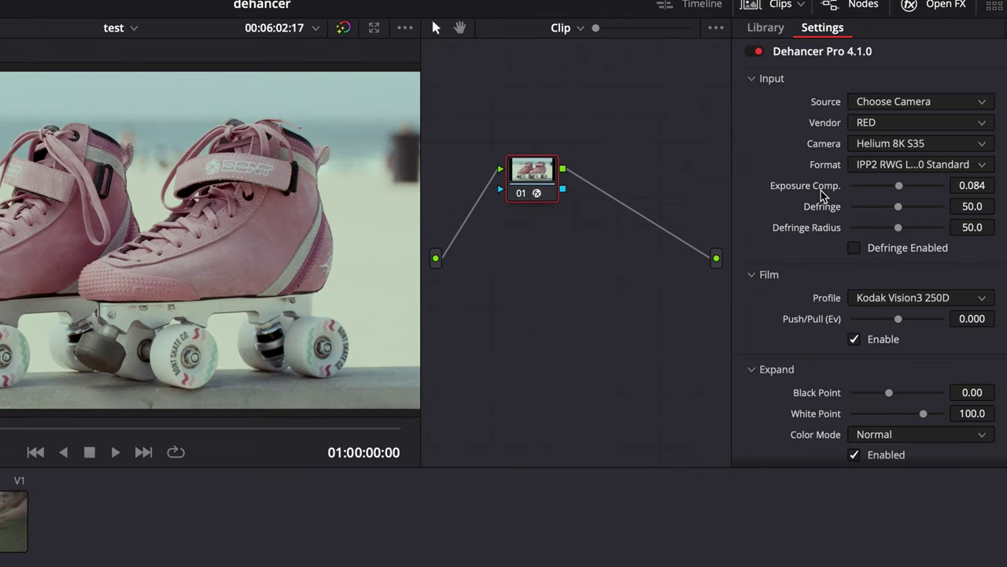
scroll(823, 195, "down", 18)
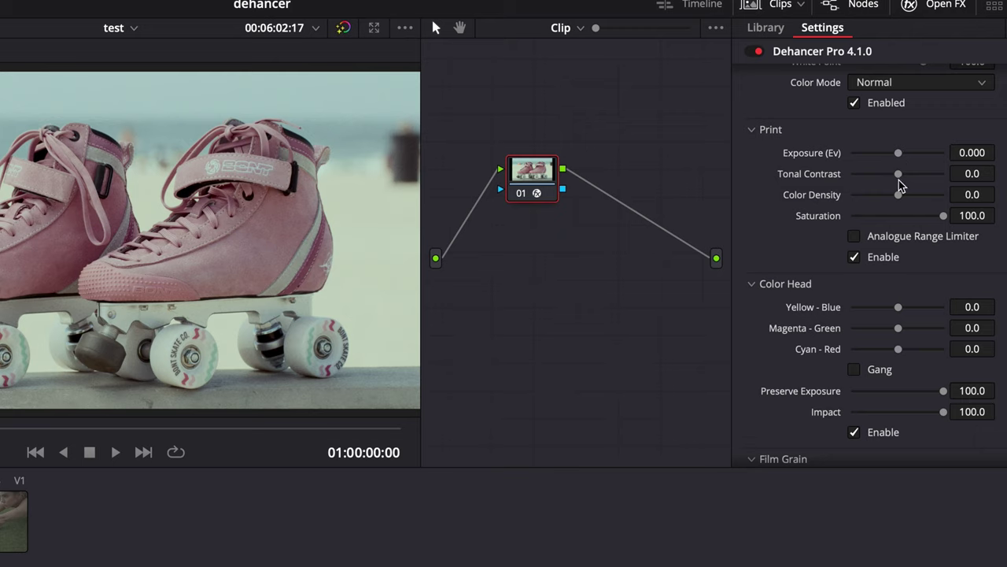
mouse_move(901, 180)
left_mouse_down()
mouse_move(891, 180)
mouse_move(913, 180)
mouse_move(903, 184)
left_mouse_up()
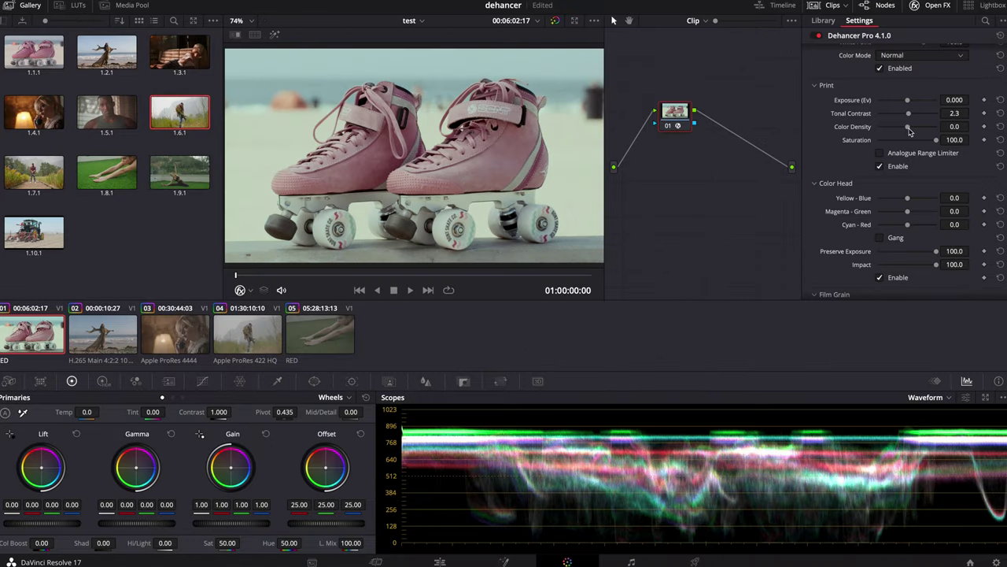
mouse_move(908, 127)
left_mouse_down()
mouse_move(923, 128)
mouse_move(891, 128)
mouse_move(925, 134)
mouse_move(914, 135)
left_mouse_up()
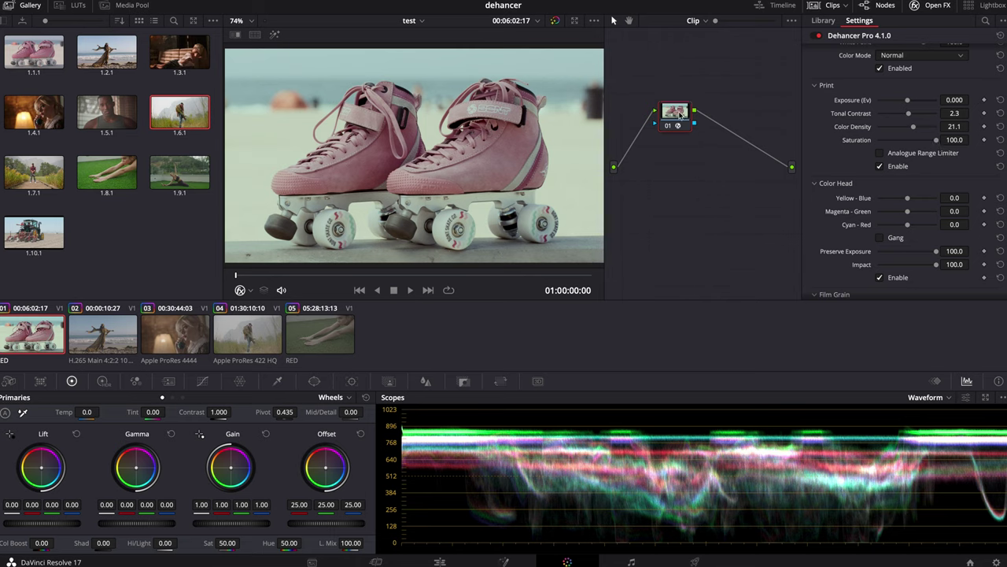
Add a serial node after the Dehancer node and raise its saturation to 75.60
key("alt+s")
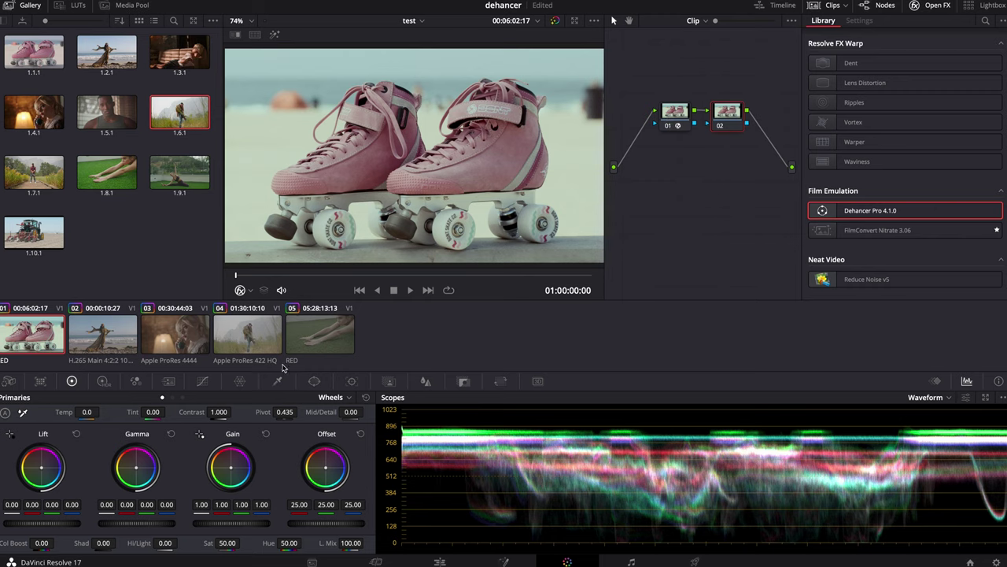
left_click_drag(226, 544, 240, 542)
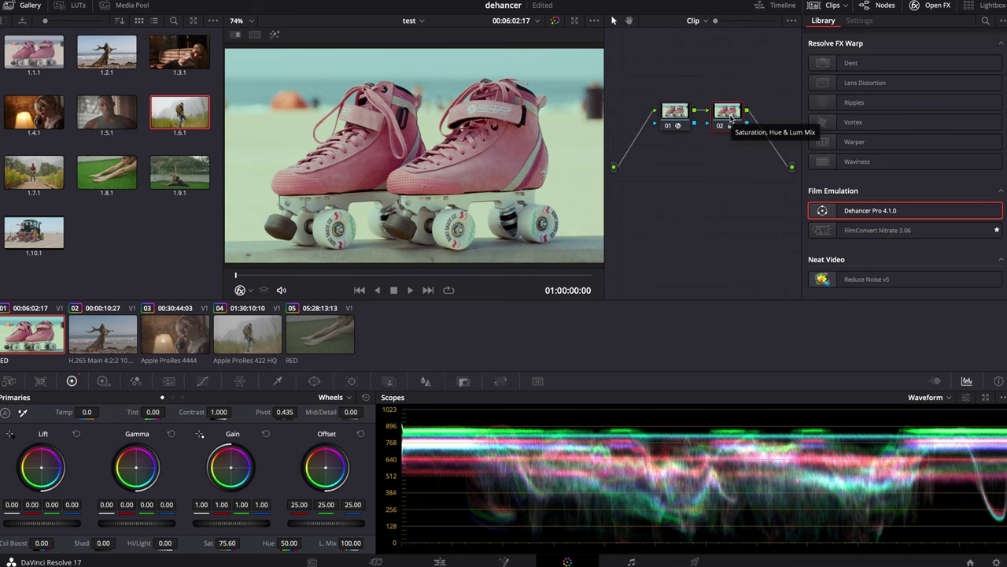
Add a serial node after node 02, place it below that node, and set its tint to 36.50
key("alt+s")
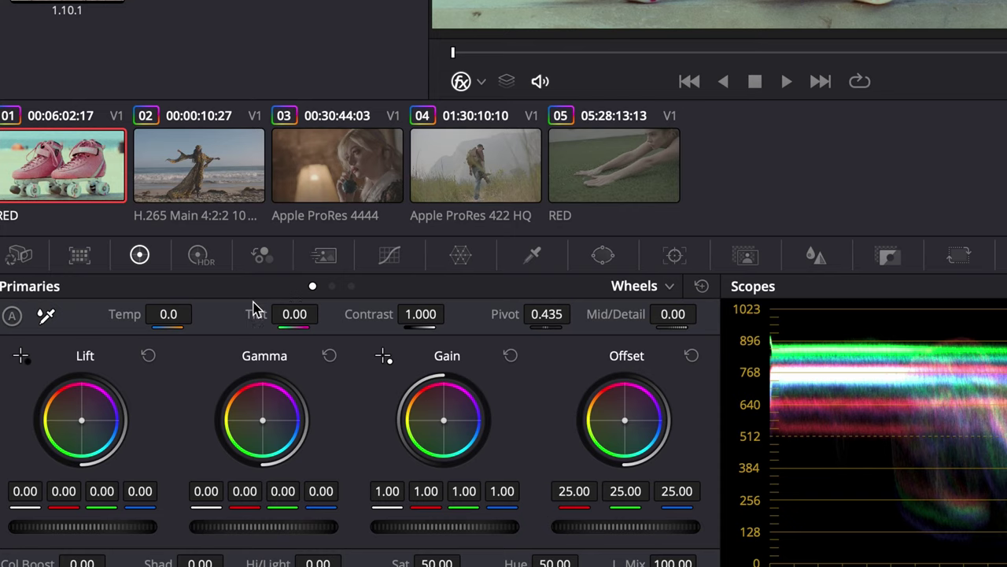
left_click_drag(294, 311, 305, 312)
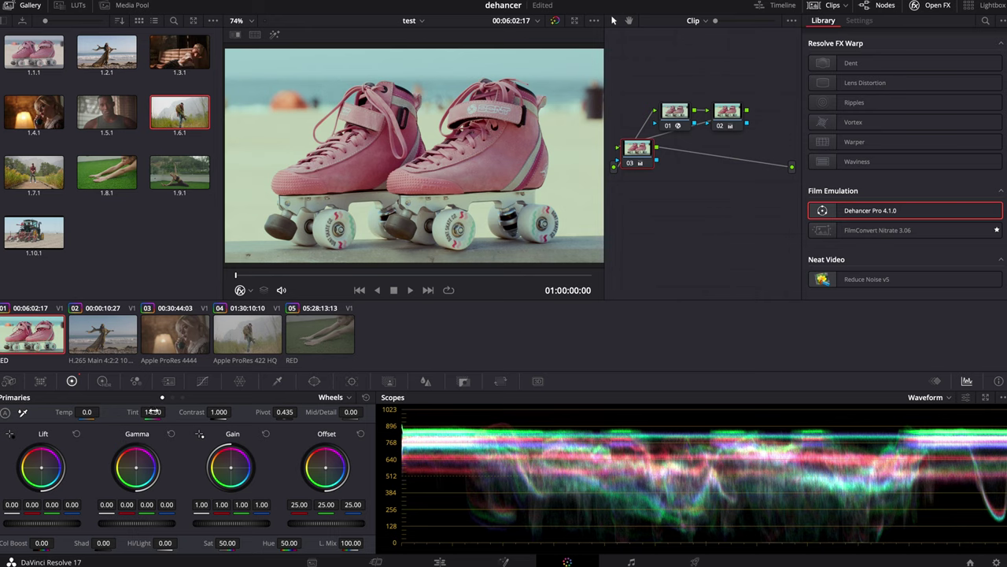
left_click(685, 111)
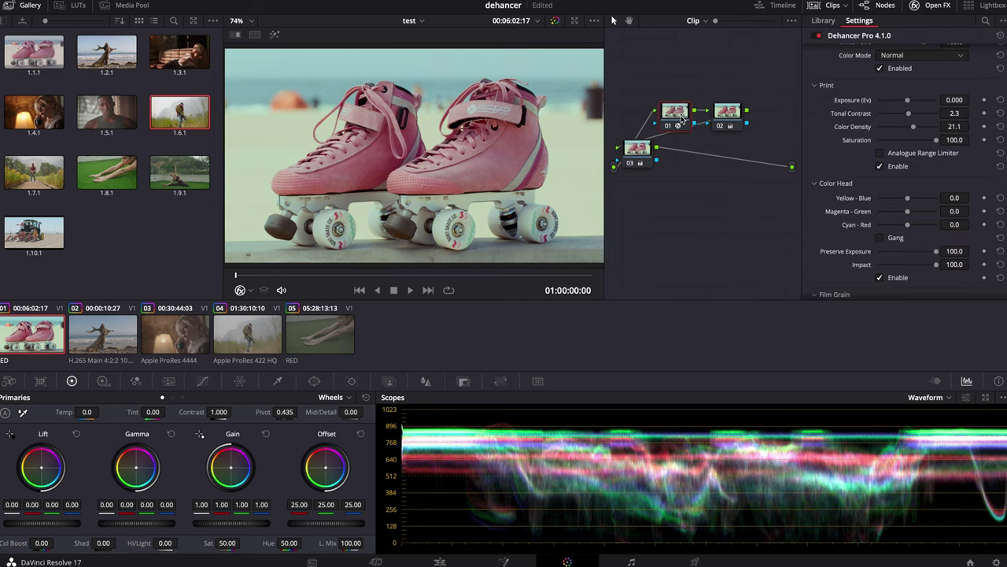
scroll(819, 242, "down", 1)
scroll(819, 242, "up", 2)
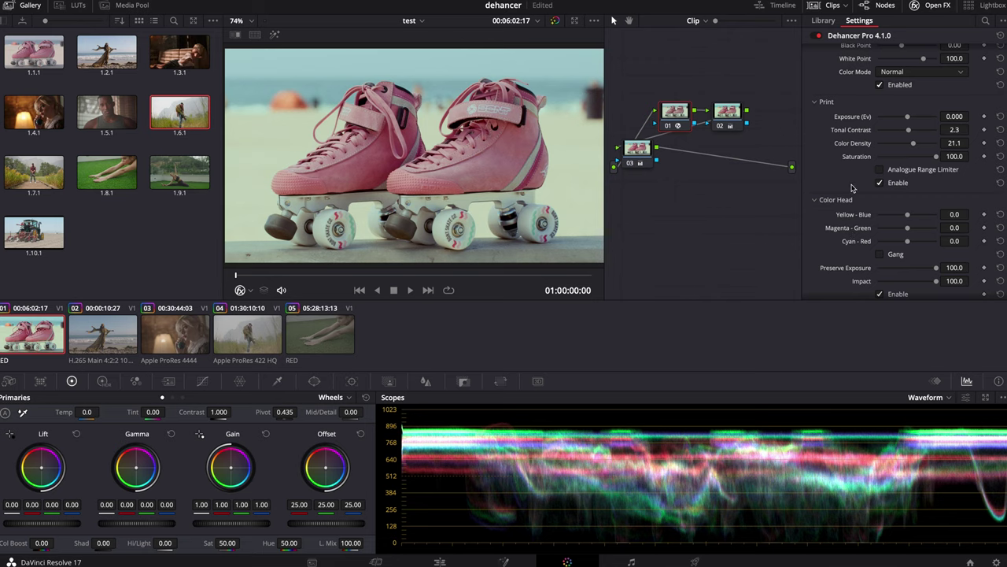
left_click_drag(651, 155, 737, 176)
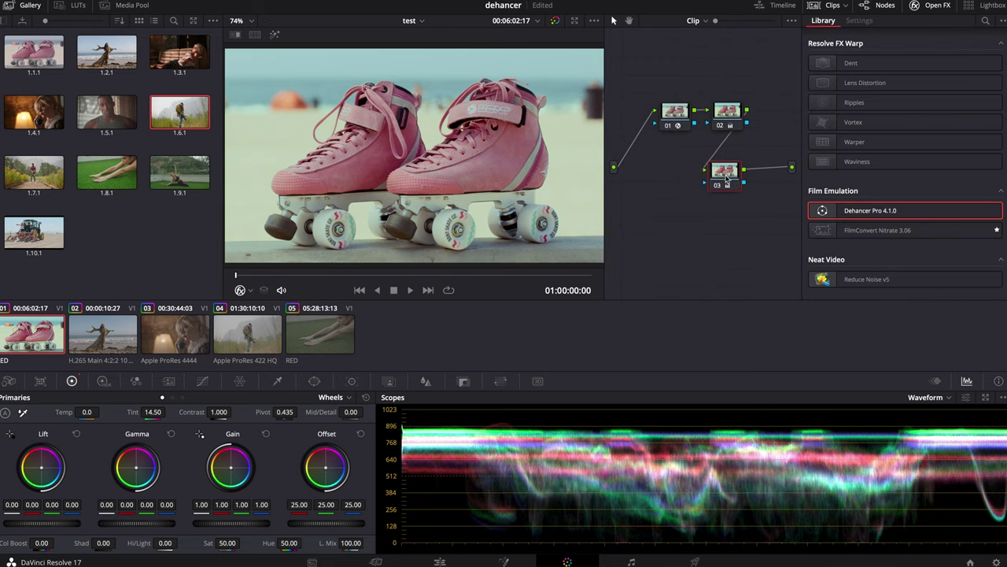
left_click_drag(150, 414, 168, 411)
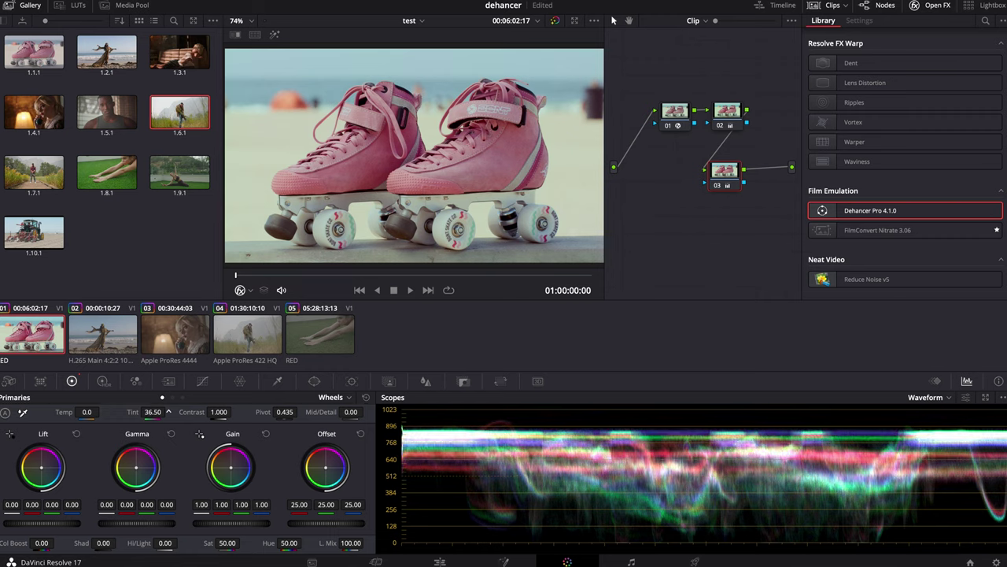
Set the Print Tonal Contrast of the Dehancer effect on node 01 to 14.2
left_click(679, 118)
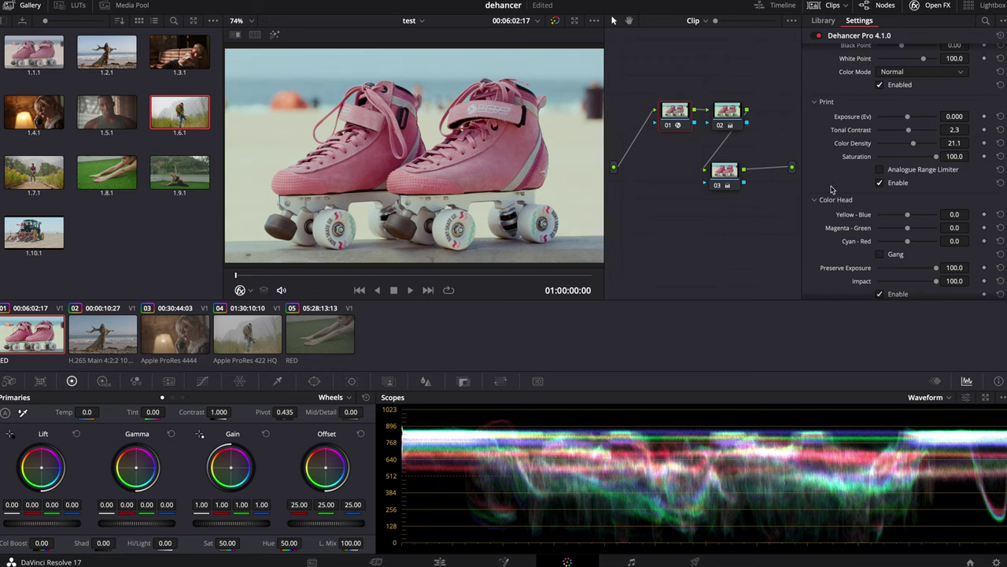
left_click_drag(910, 134, 915, 135)
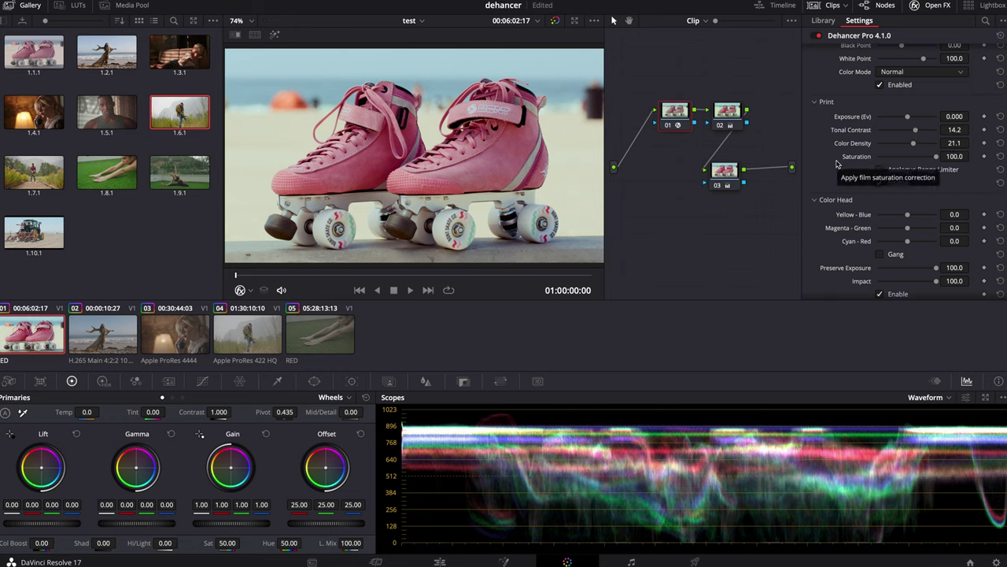
Add a serial node after node 02, set its color temperature to 180, and place it below node 01
left_click(728, 120)
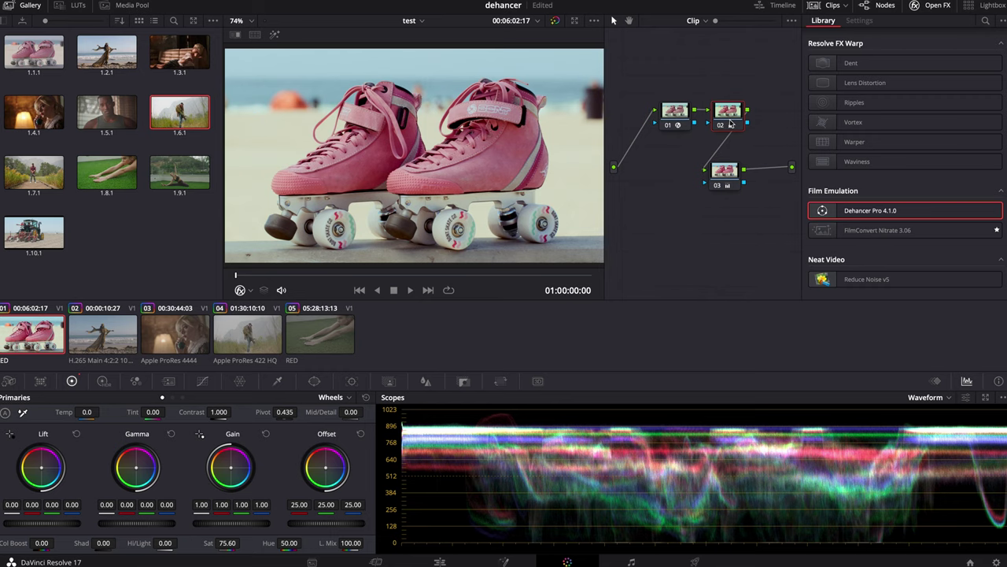
key("alt+s")
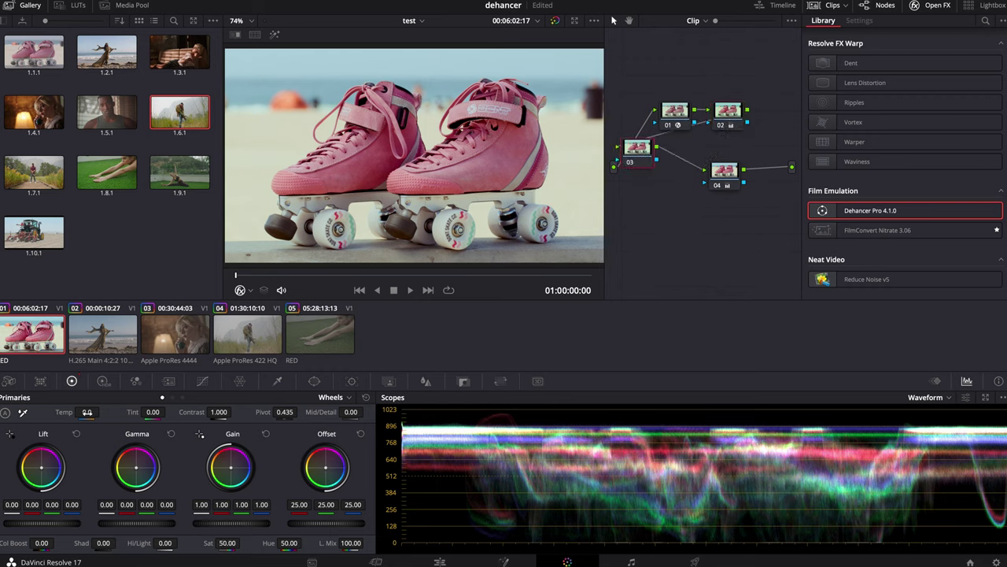
left_click_drag(86, 411, 102, 412)
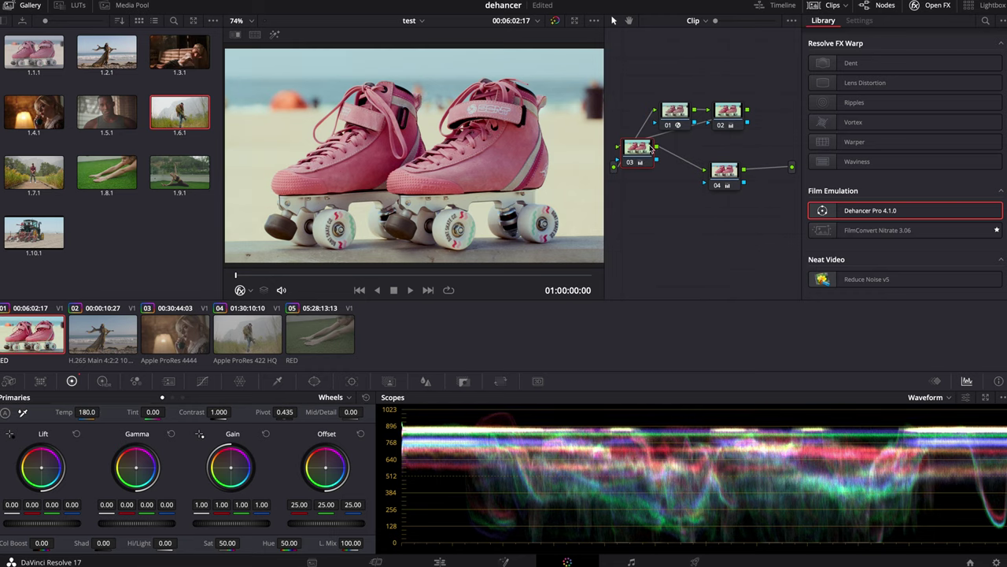
left_click(677, 115)
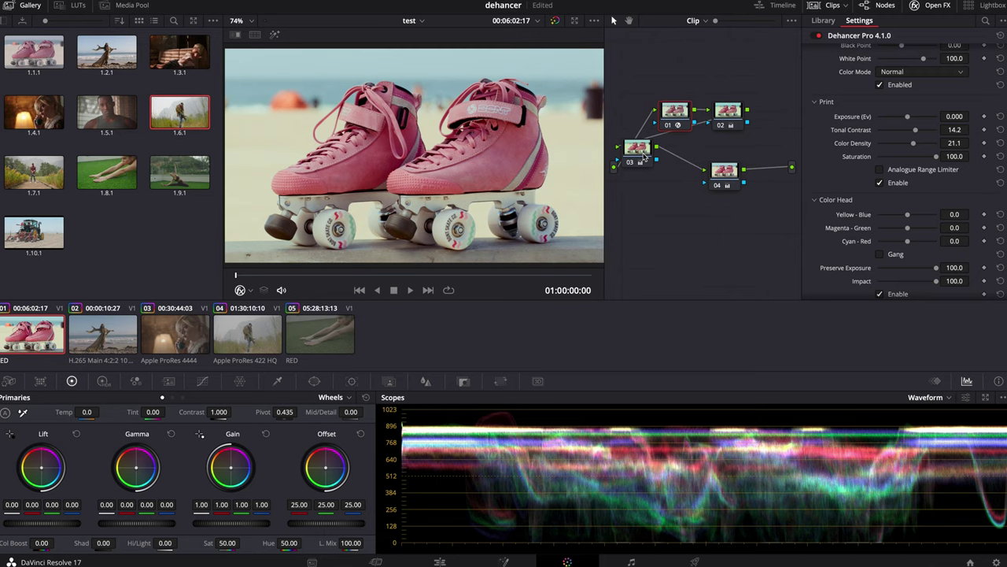
left_click_drag(644, 157, 661, 171)
Enable Halation in the Dehancer effect on node 01, comparing the image with it on and off
left_click(679, 117)
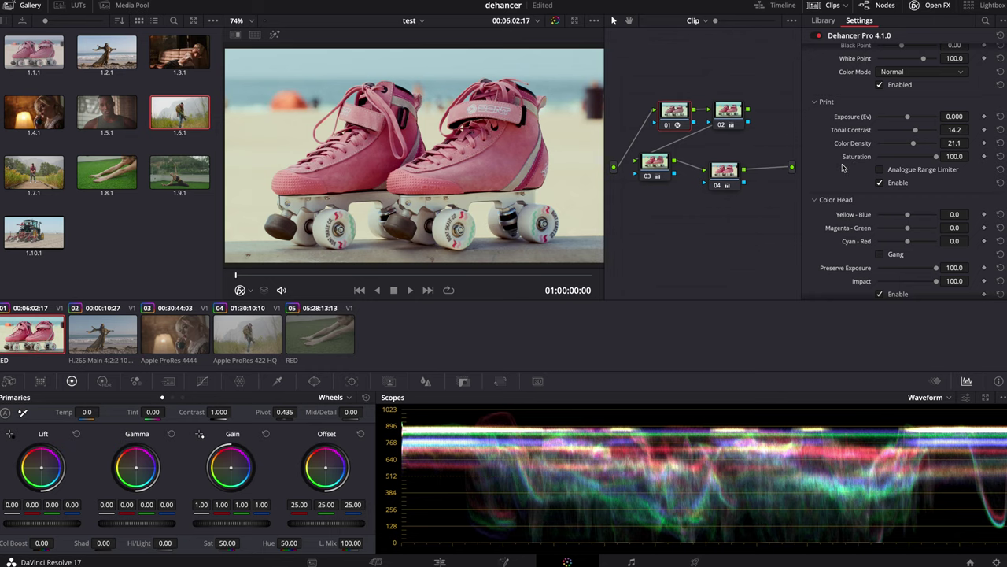
scroll(843, 167, "down", 2)
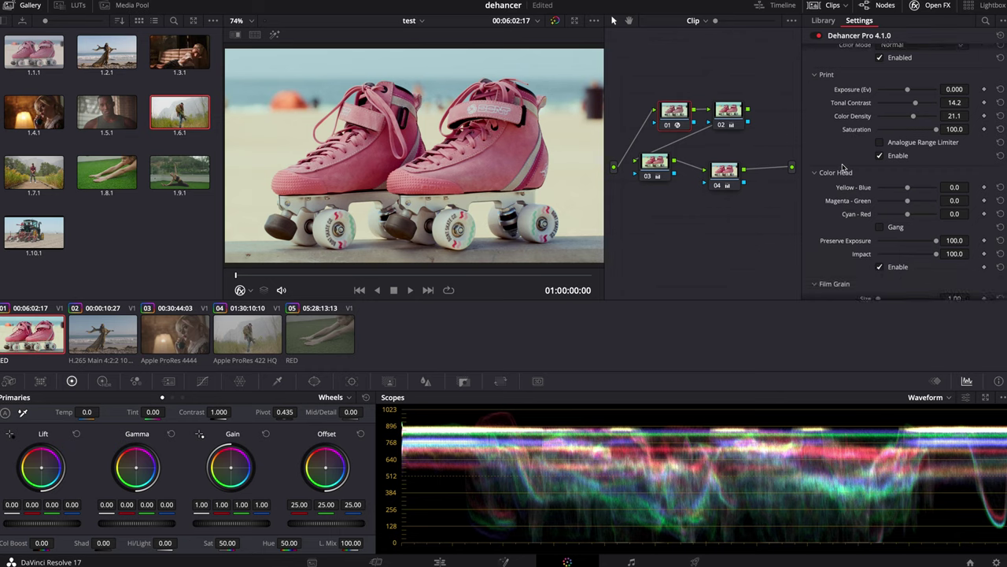
scroll(842, 166, "down", 10)
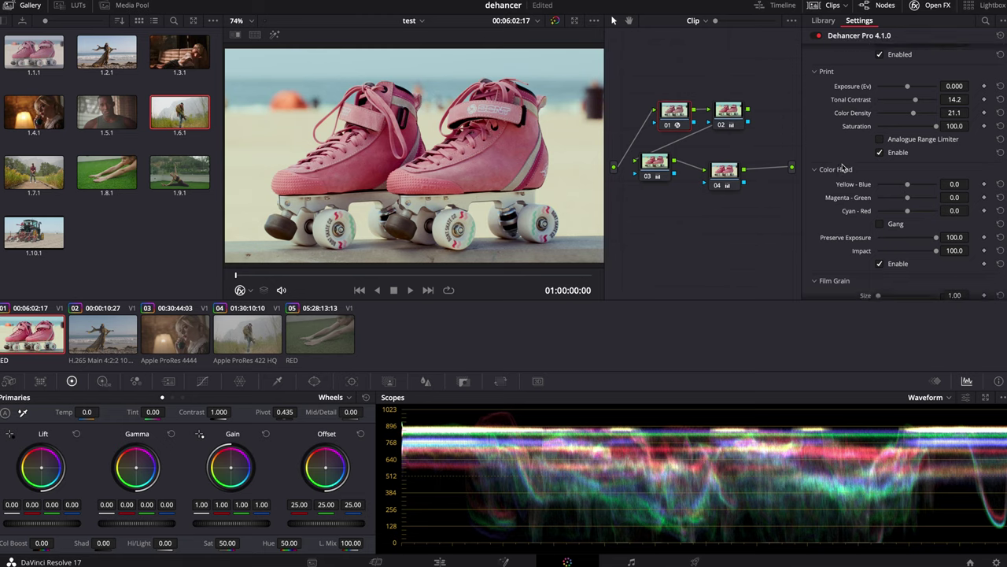
scroll(842, 167, "up", 1)
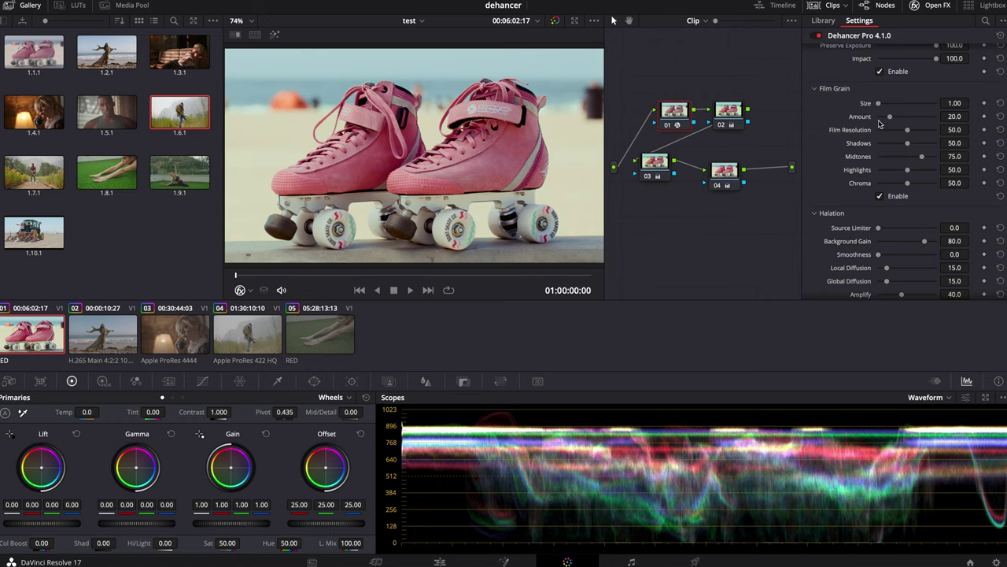
scroll(838, 163, "down", 5)
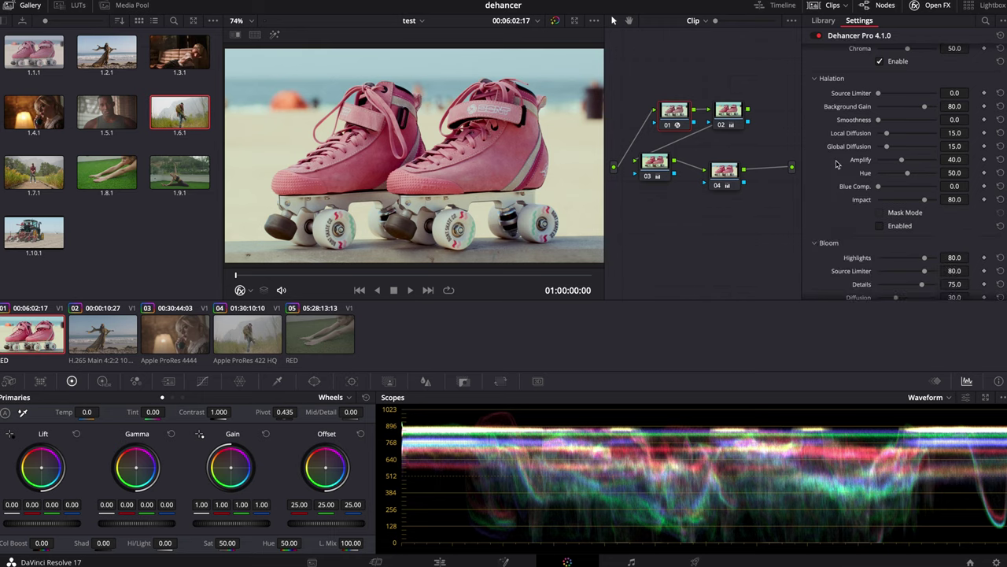
scroll(839, 163, "down", 1)
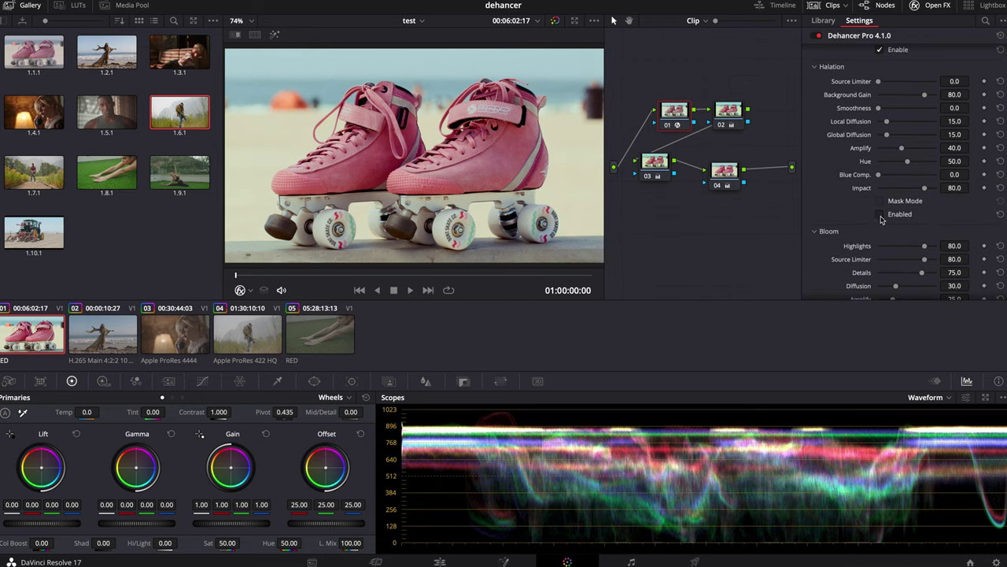
left_click(880, 215)
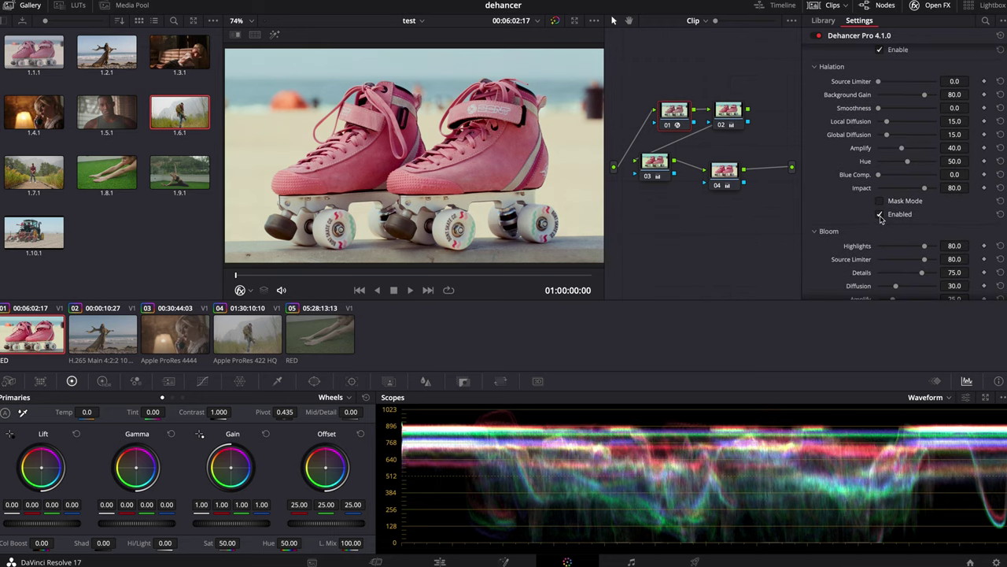
left_click(881, 215)
left_click(881, 215)
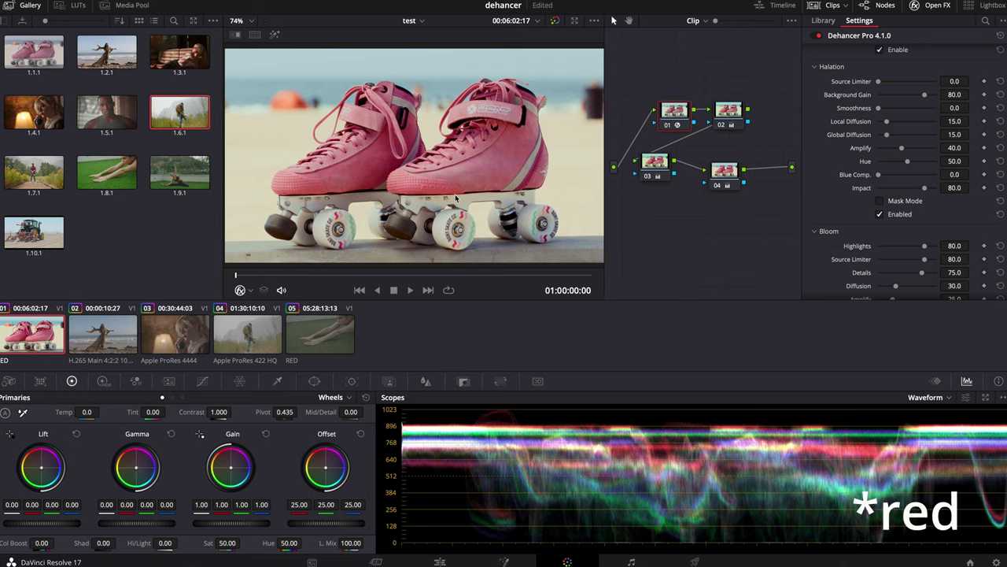
Magnify the viewer to 200% to inspect the halation around the skate wheels, then return it to Fit
left_click(236, 21)
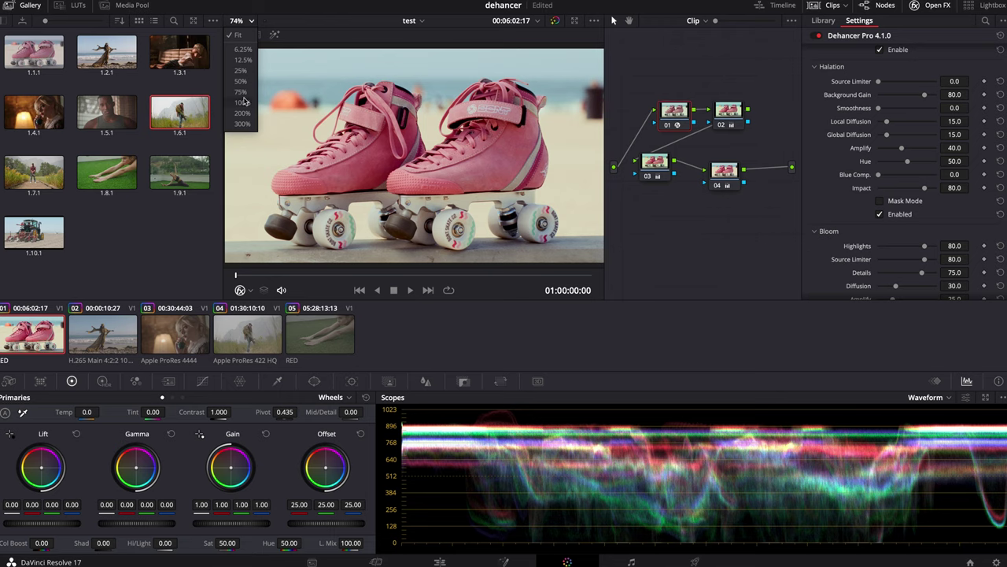
left_click(247, 112)
scroll(462, 168, "right", 3)
scroll(458, 163, "down", 5)
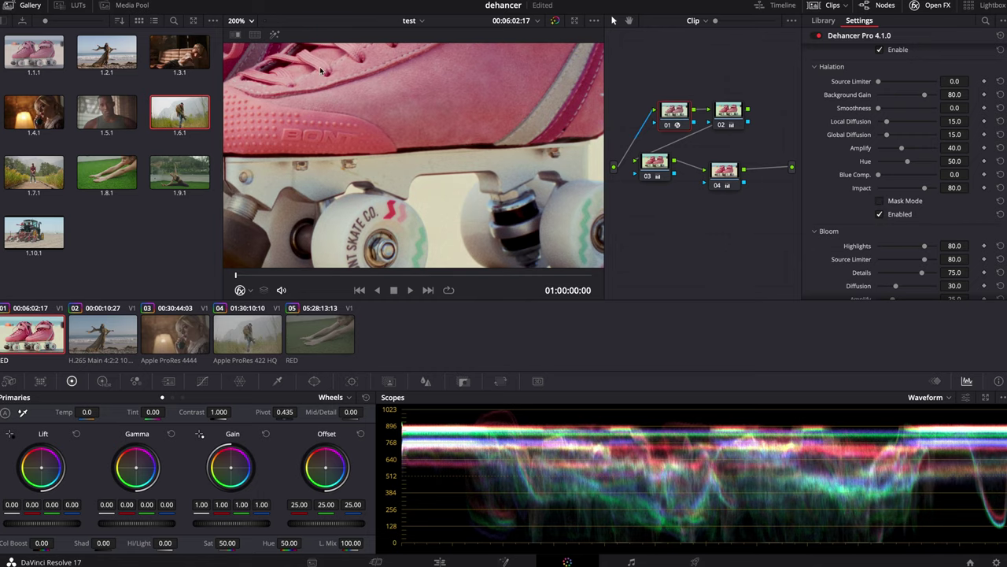
left_click(243, 22)
left_click(239, 47)
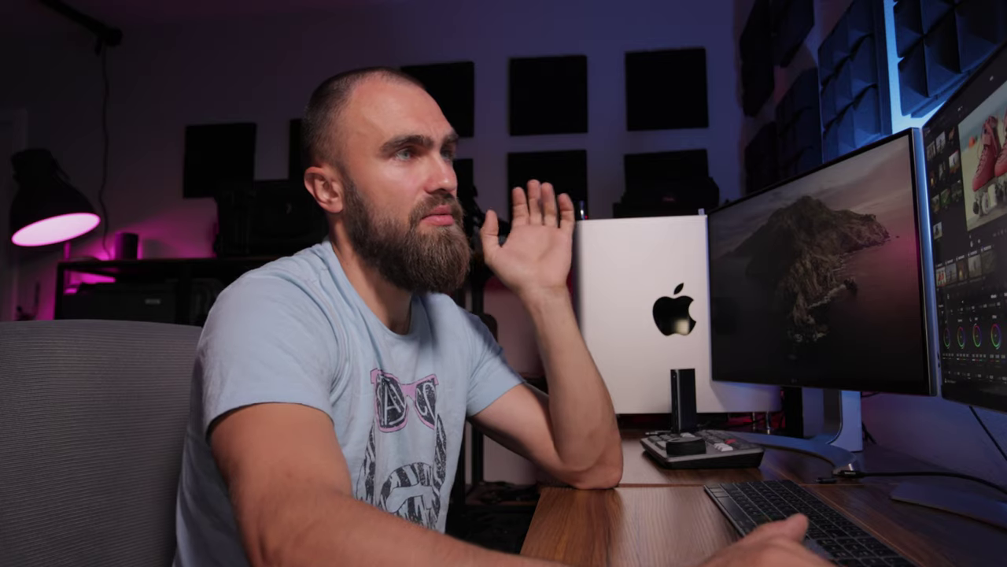
Try the Dehancer Bloom effect on the skates image, comparing it on and off, and leave it disabled
scroll(837, 238, "down", 5)
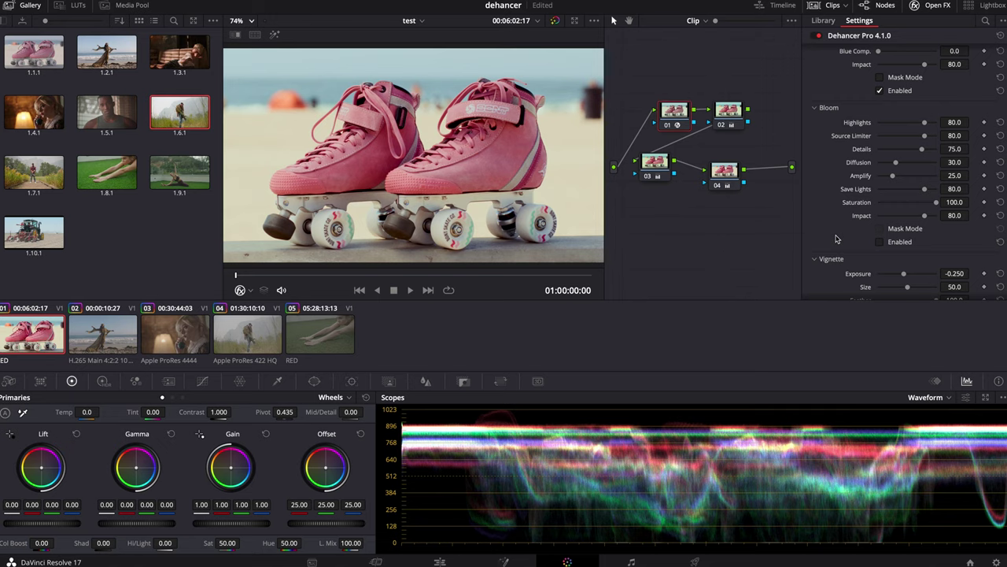
left_click(880, 243)
left_click(880, 243)
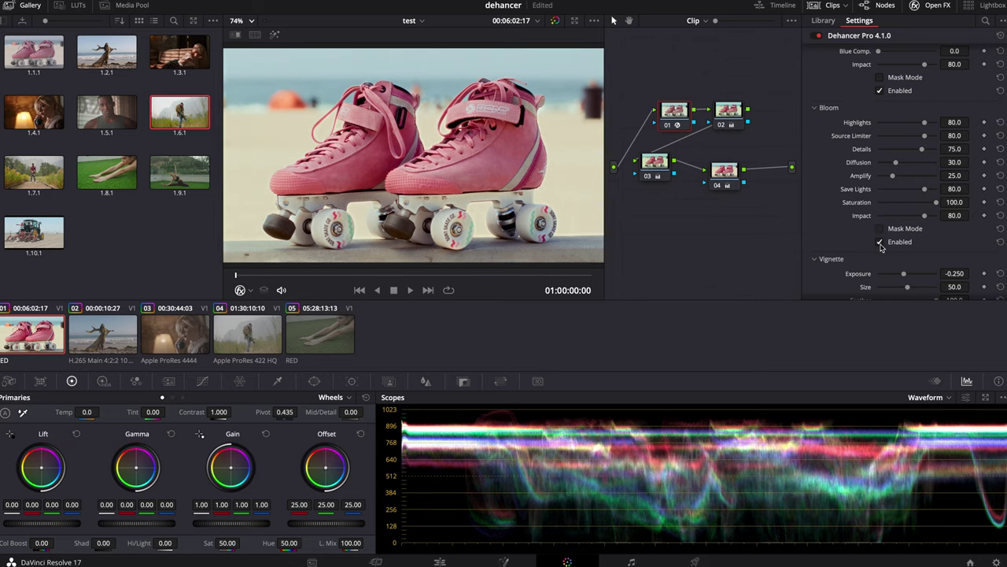
left_click(880, 243)
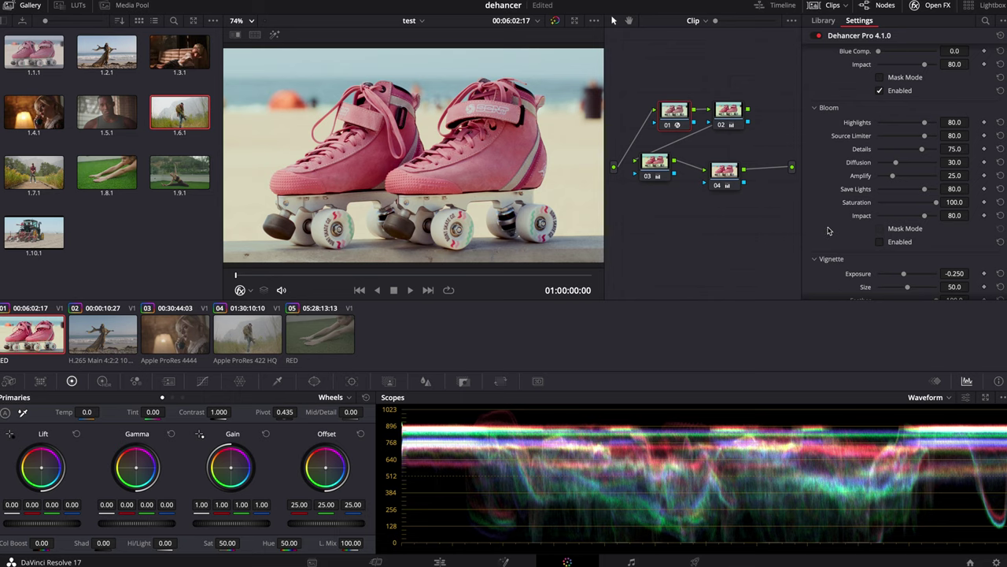
scroll(828, 230, "down", 10)
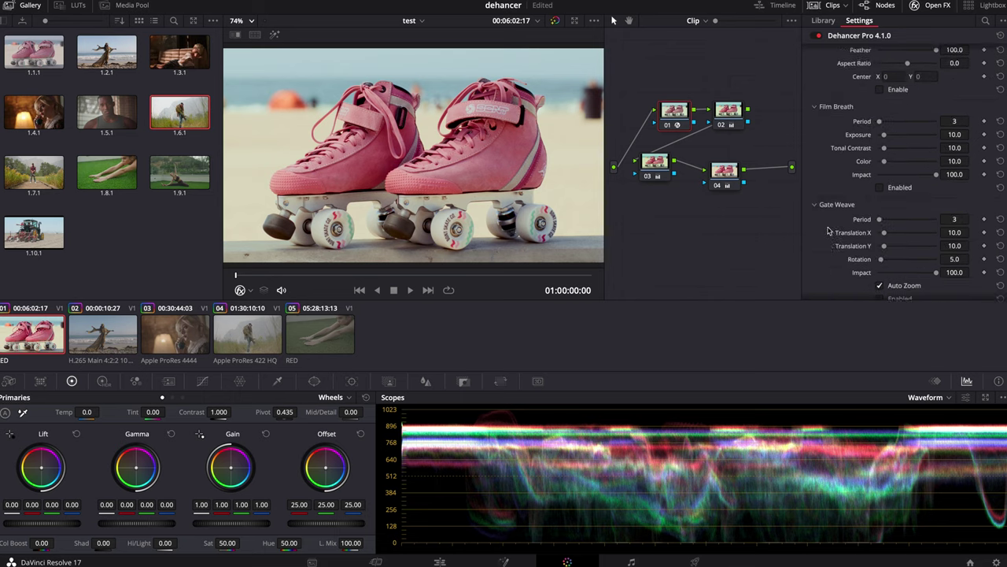
scroll(828, 230, "up", 3)
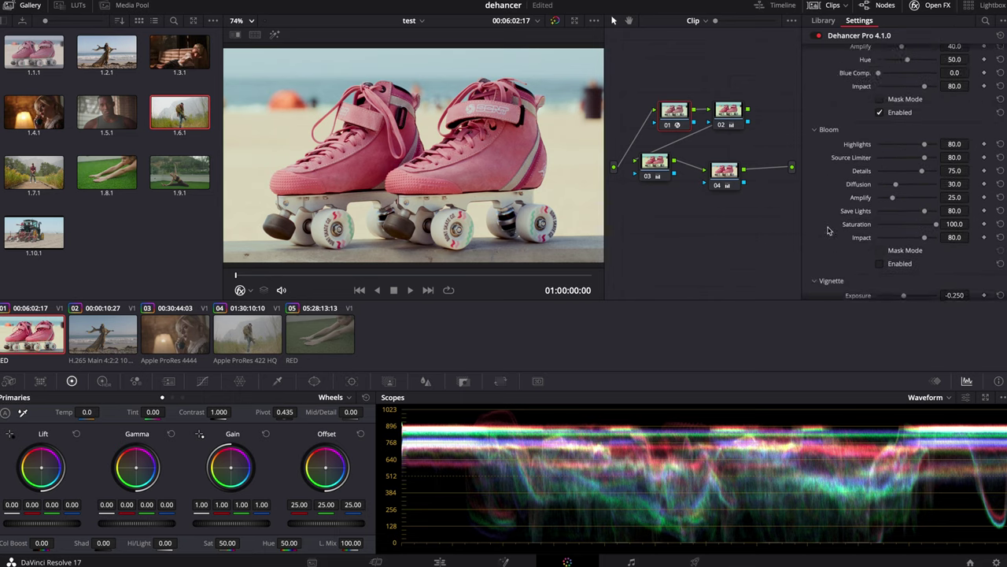
scroll(826, 190, "down", 4)
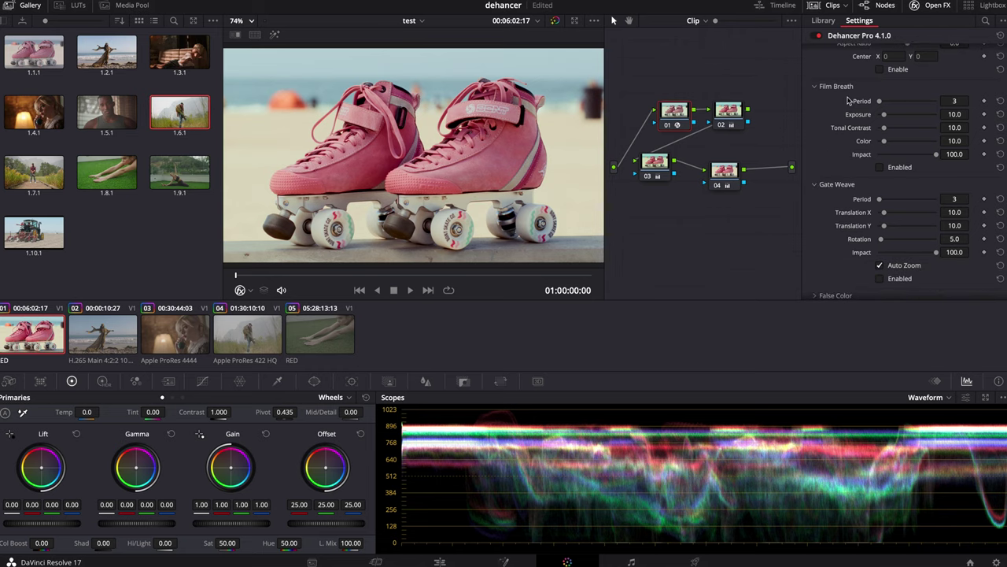
scroll(828, 256, "down", 1)
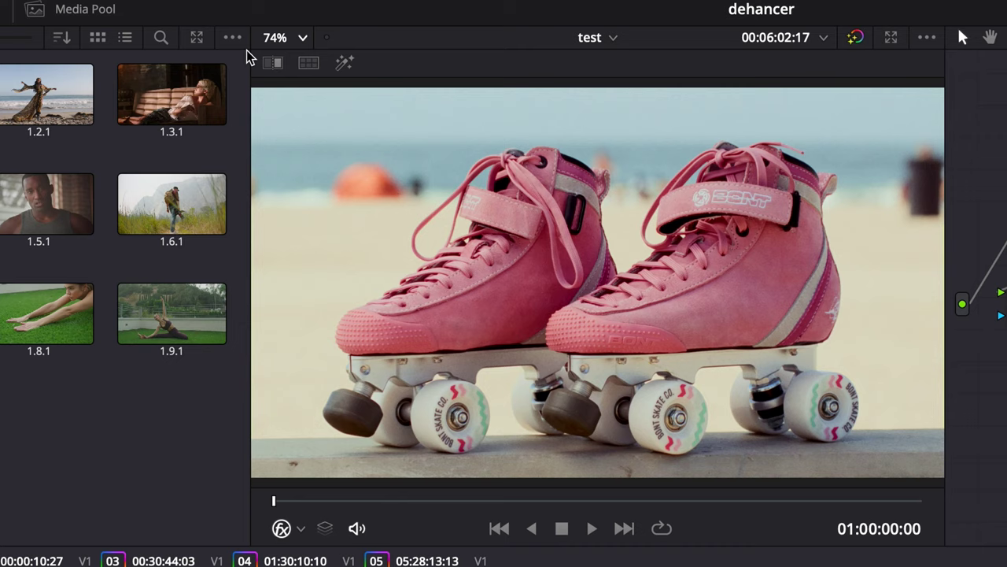
Compare the skates grade with the reference still using an image wipe, then bypass all grades and restore them
left_click(273, 63)
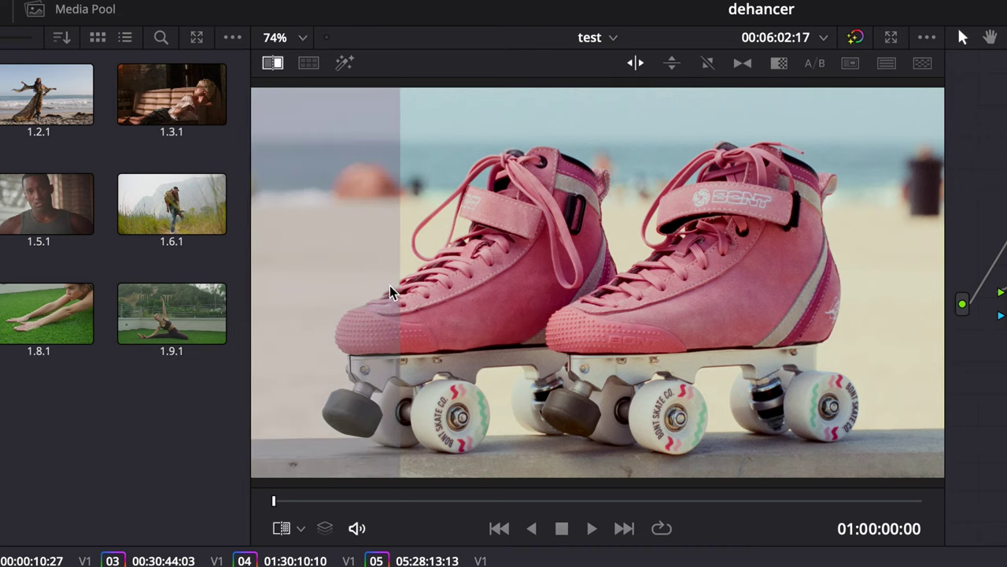
left_click_drag(393, 291, 760, 302)
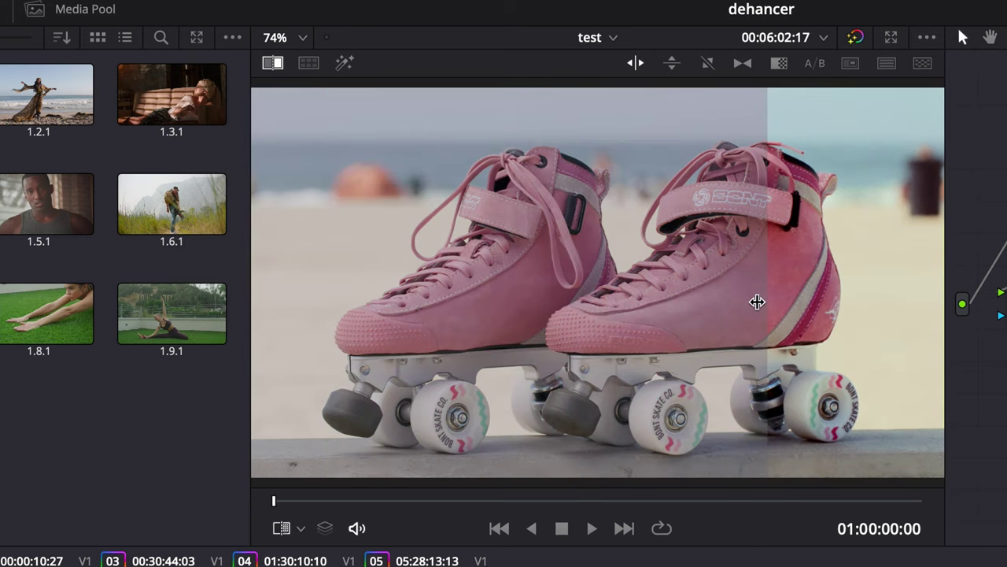
left_click(272, 63)
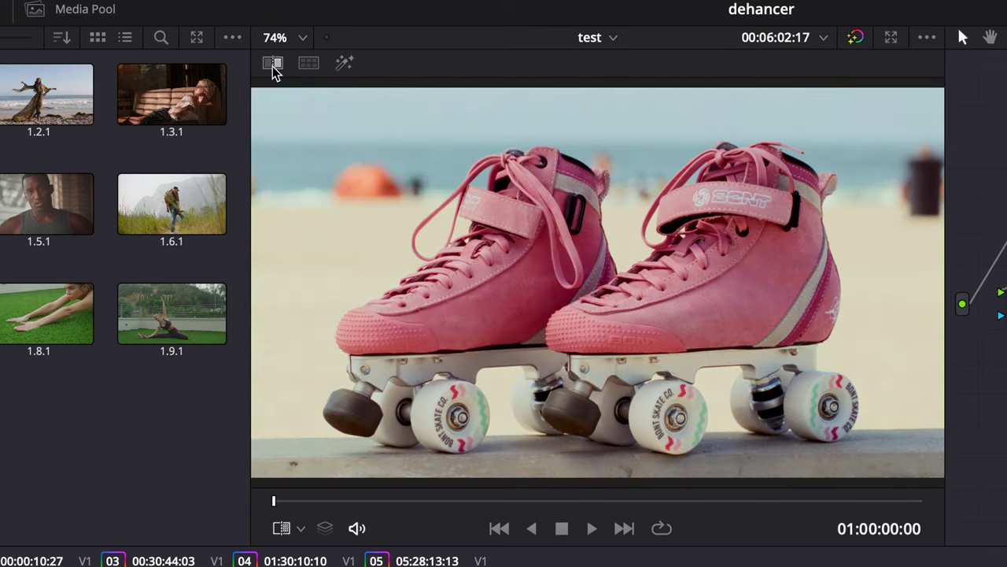
left_click(858, 41)
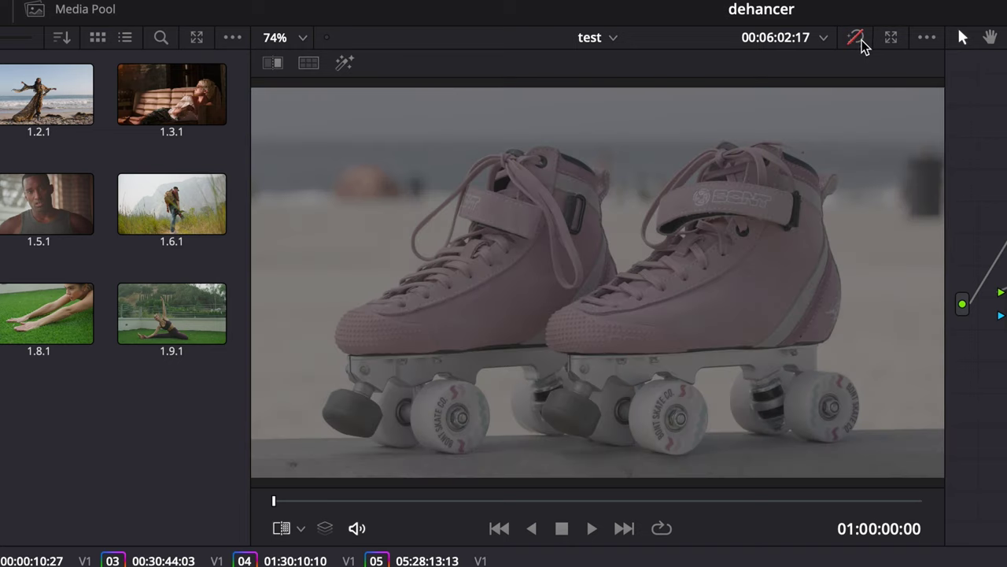
left_click(859, 43)
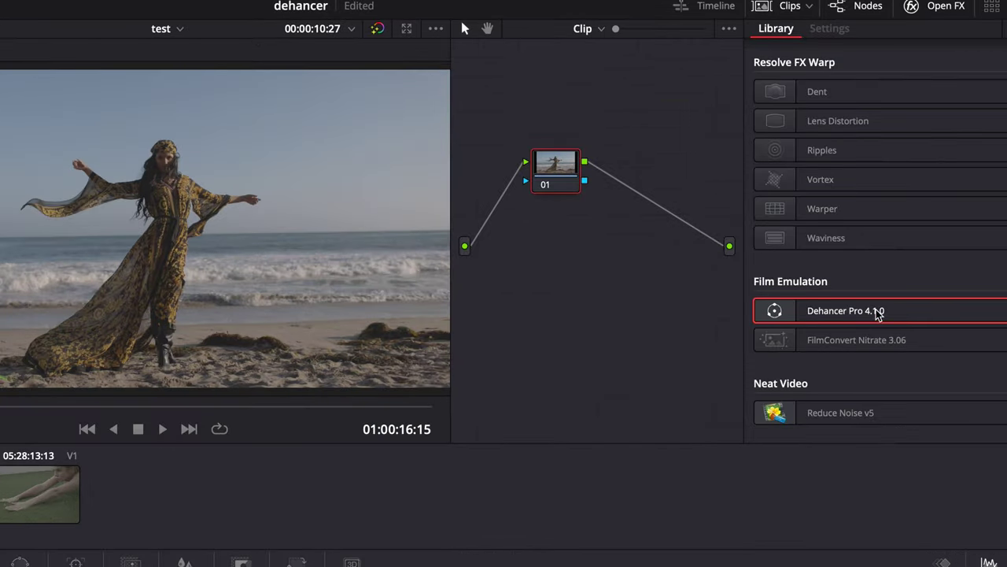
Apply Dehancer Pro to node 01 of the beach clip and set its input to Canon C200 with Log 3 Cinema Gamut
left_click_drag(885, 213, 676, 109)
left_click_drag(557, 162, 557, 161)
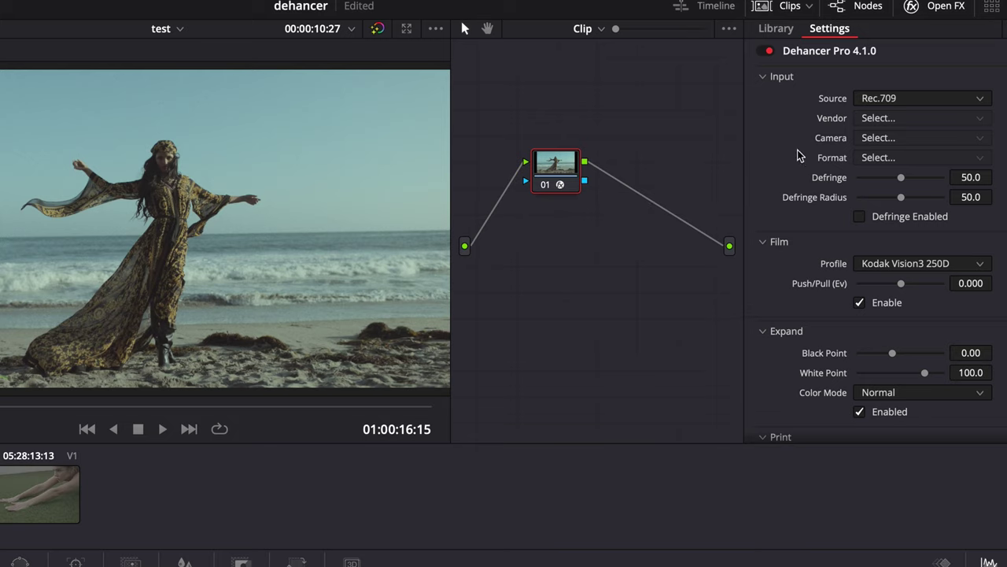
left_click(901, 100)
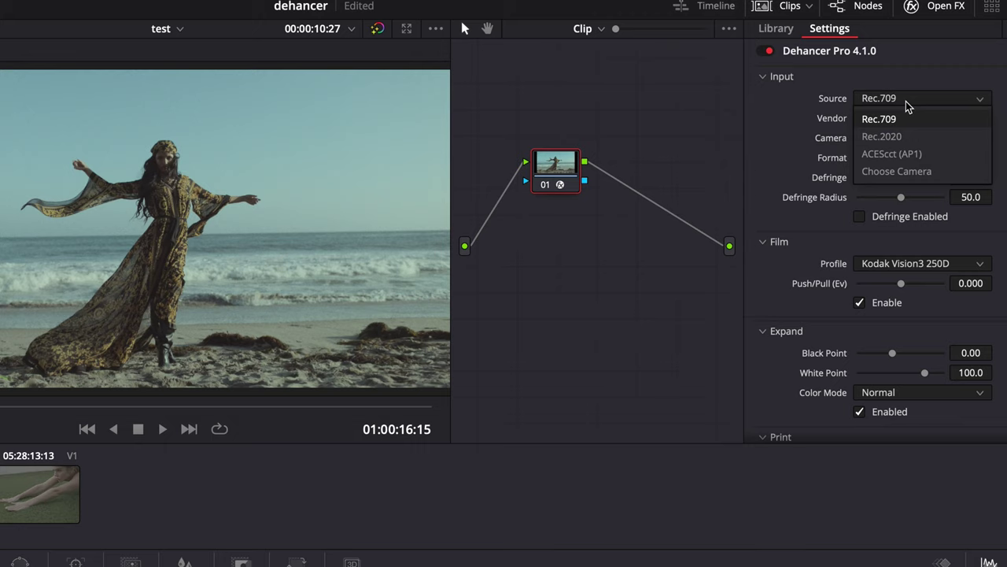
left_click(893, 168)
left_click(892, 119)
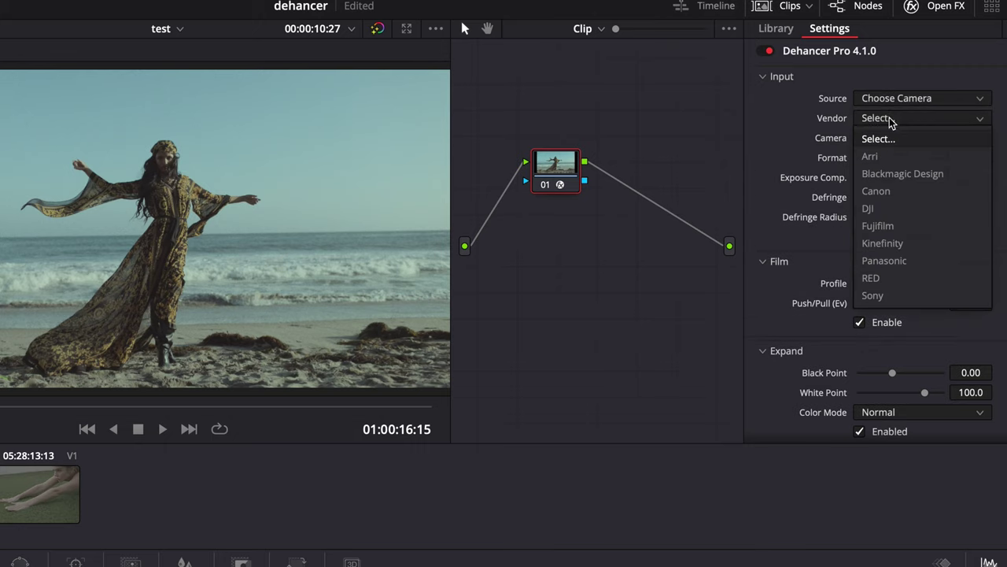
left_click(880, 191)
left_click(887, 140)
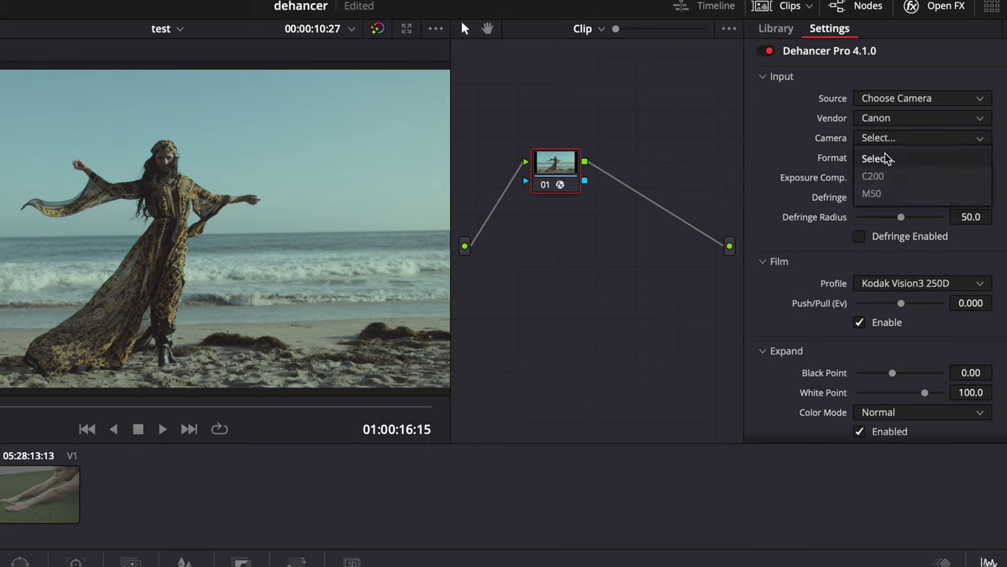
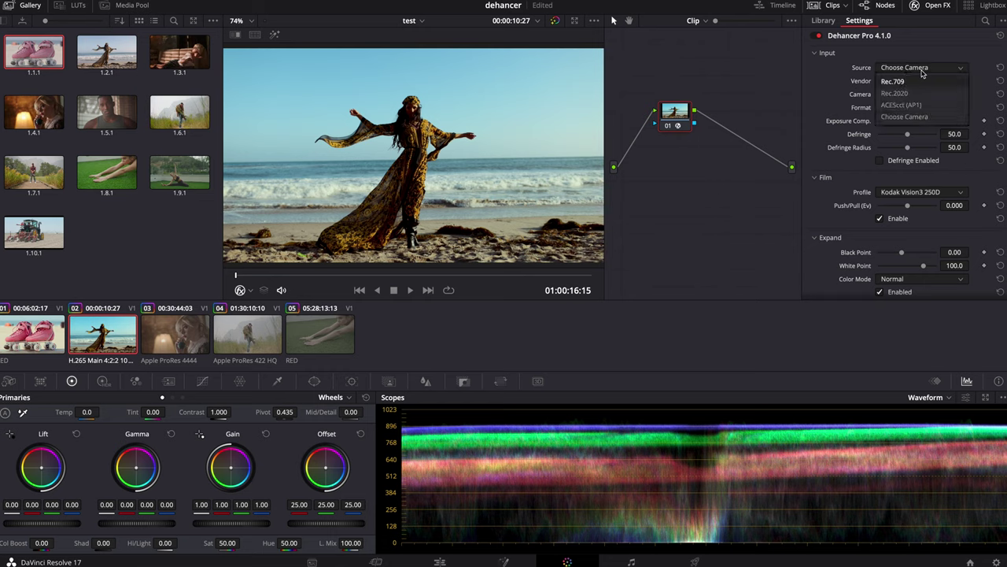
left_click(925, 72)
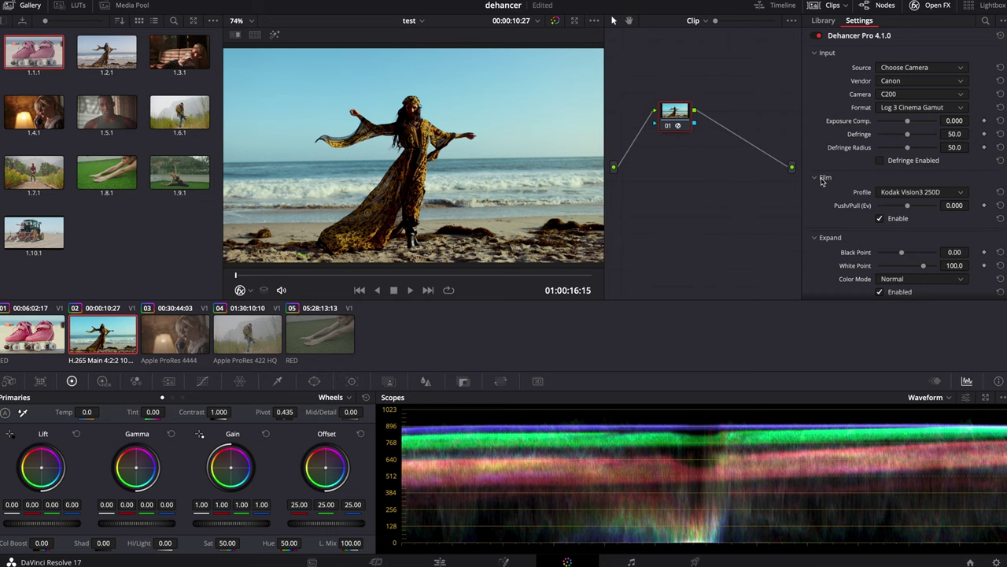
Set the Film Push/Pull of the Dehancer effect on the beach clip to about 0.606
scroll(823, 179, "down", 1)
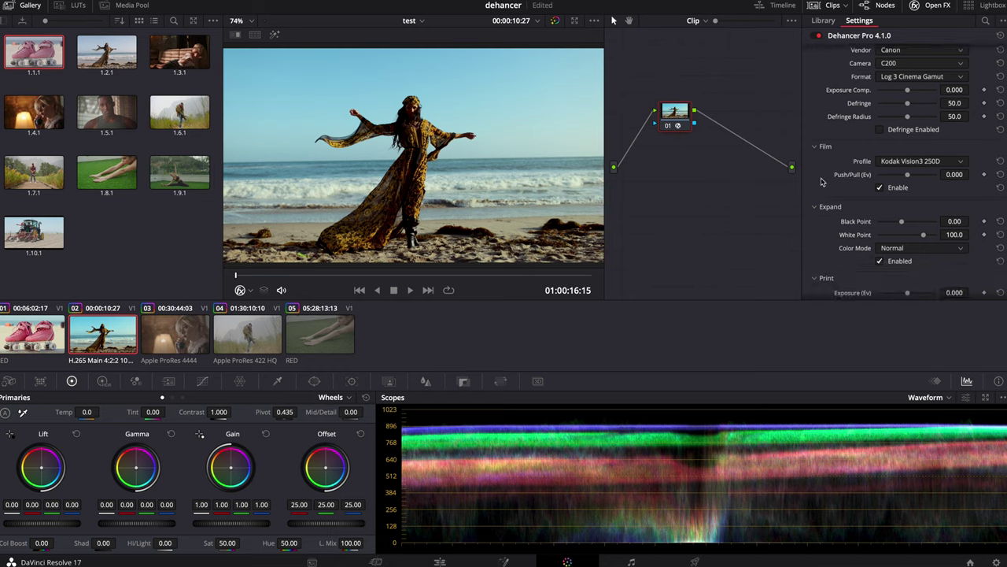
scroll(808, 176, "down", 1)
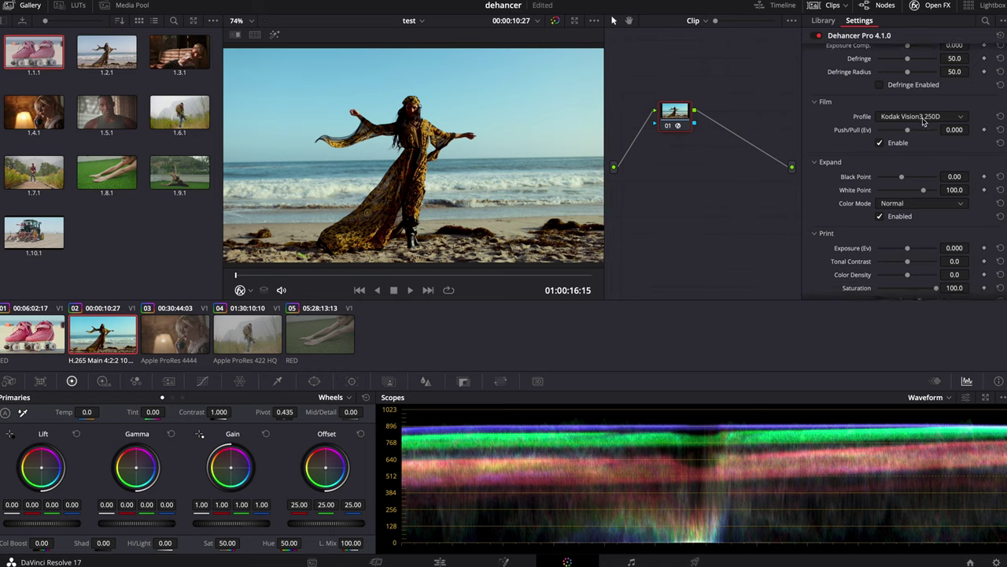
scroll(858, 170, "down", 1)
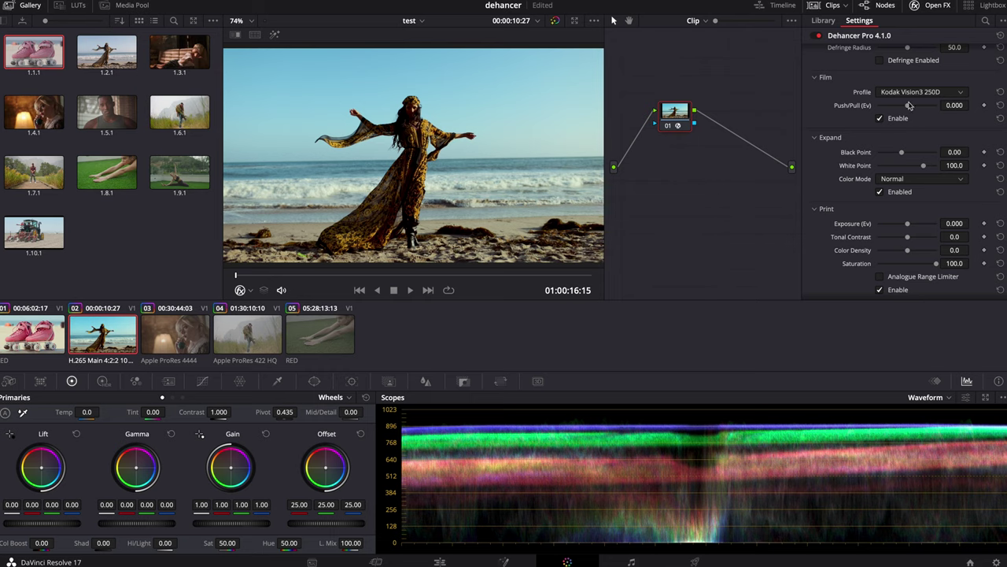
left_click_drag(909, 108, 917, 107)
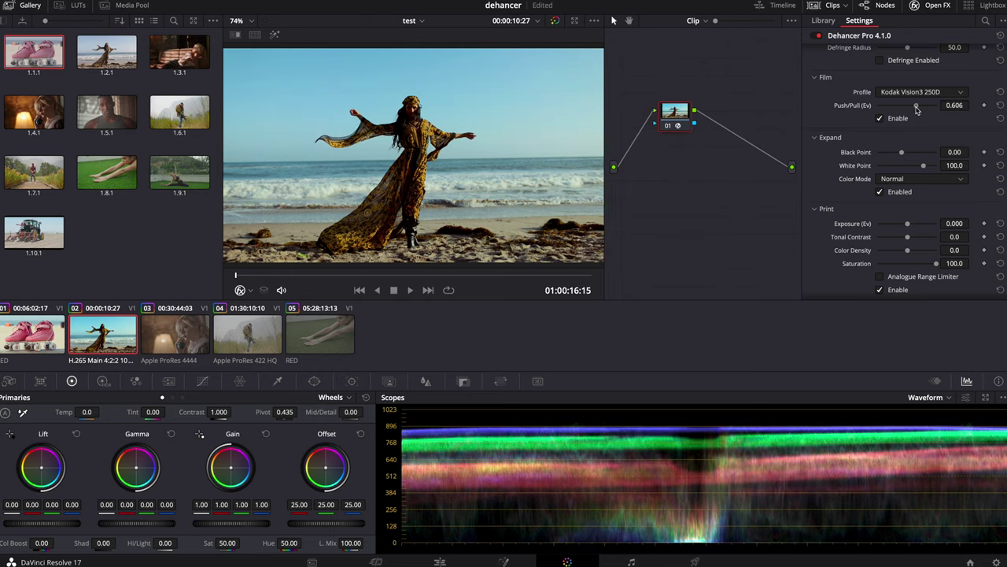
In the Dehancer Print settings, set Exposure to about 0.579, Tonal Contrast to -7.8 and Color Density to 50.5
scroll(858, 189, "down", 1)
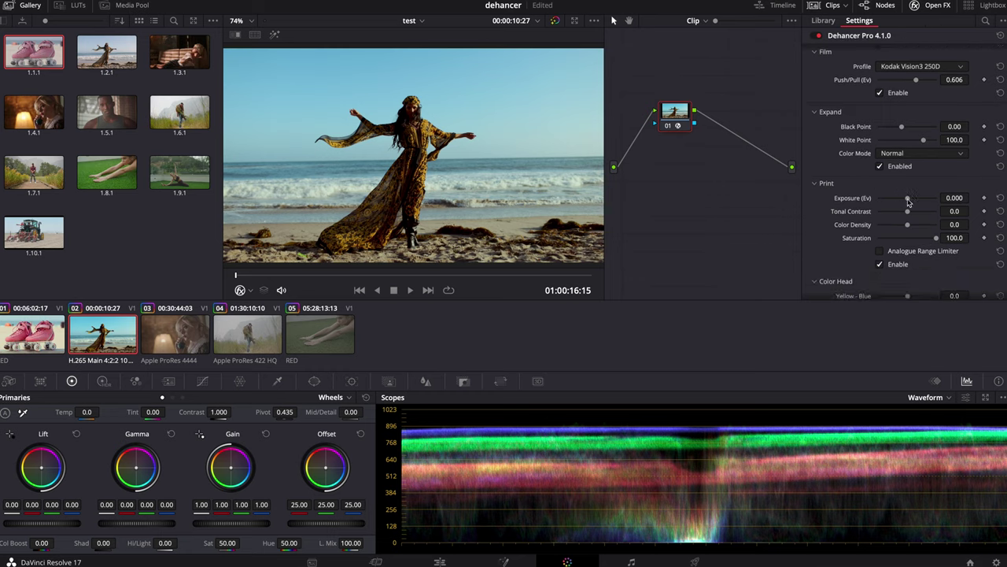
left_click_drag(910, 203, 913, 202)
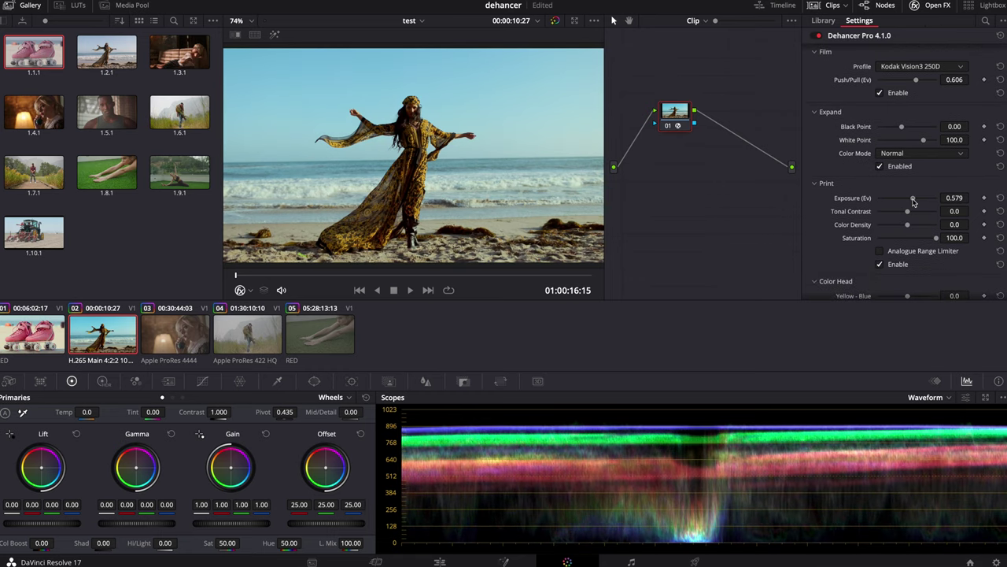
scroll(852, 218, "down", 1)
left_click_drag(909, 202, 902, 201)
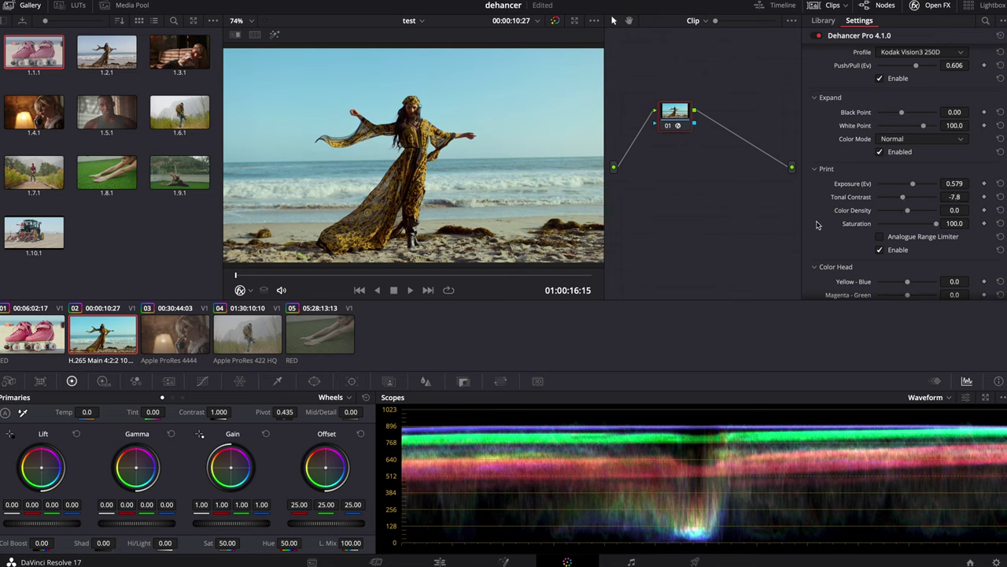
scroll(893, 206, "down", 1)
left_click_drag(909, 203, 923, 203)
scroll(847, 214, "down", 2)
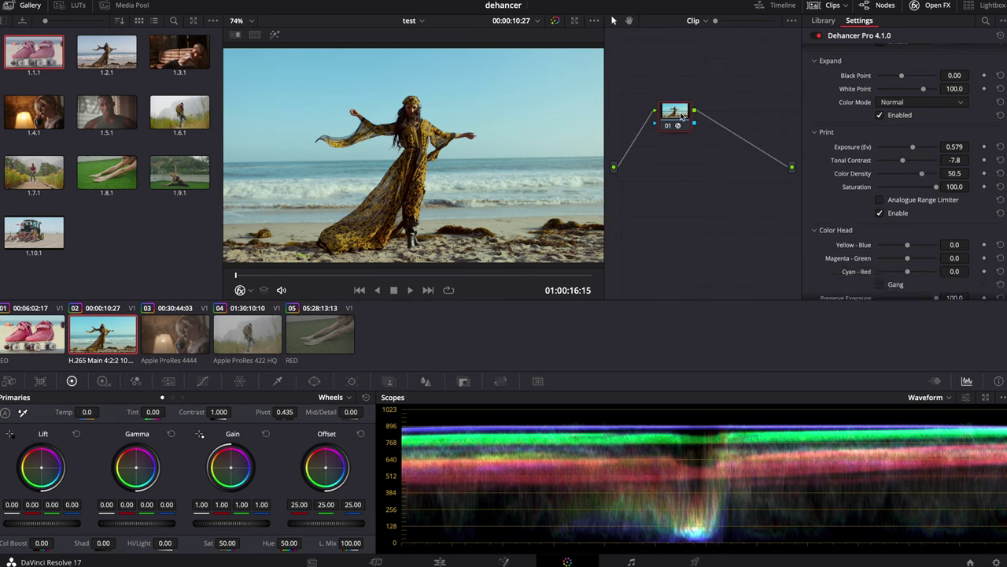
Add a serial node after node 01 on the beach clip and raise its saturation to 59.20
key("alt+s")
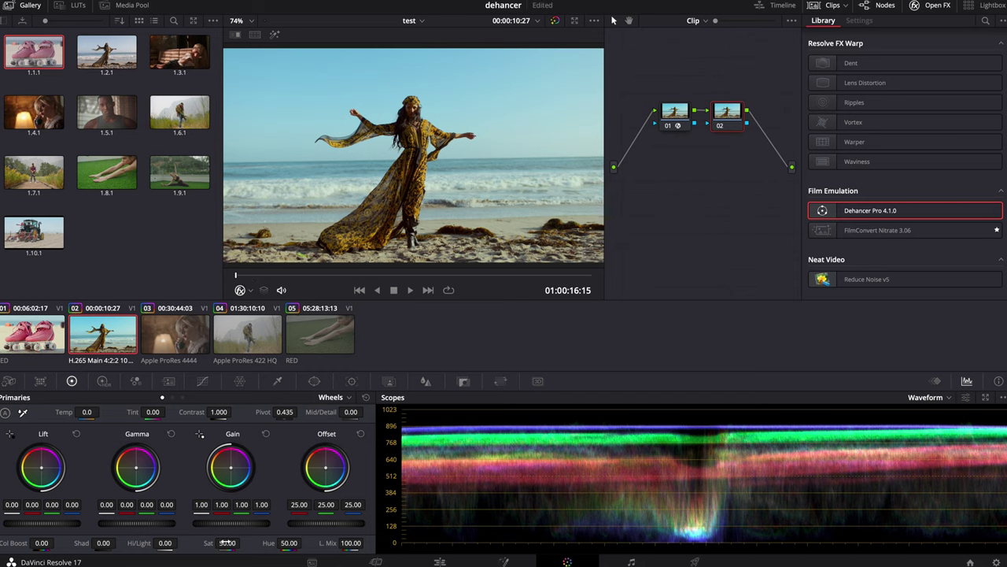
left_click_drag(227, 543, 243, 542)
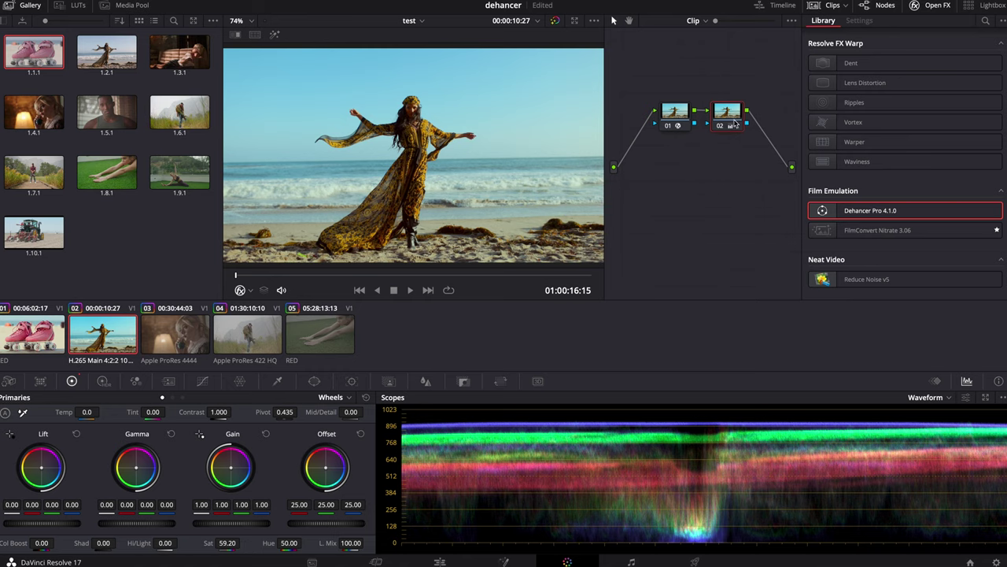
Enable Halation in the Dehancer effect on node 01 of the beach clip, comparing it on and off
left_click(681, 115)
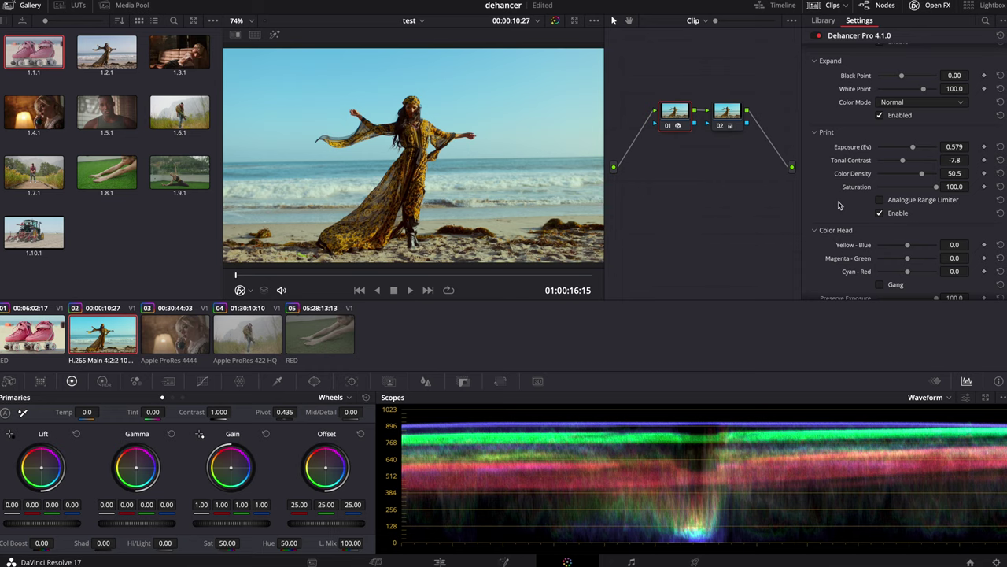
scroll(839, 205, "down", 10)
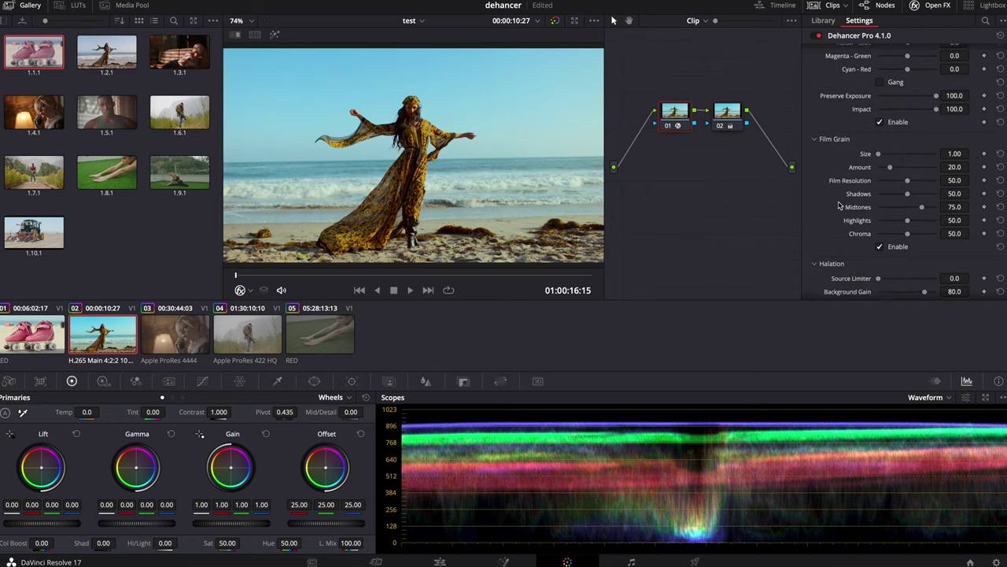
scroll(839, 206, "down", 8)
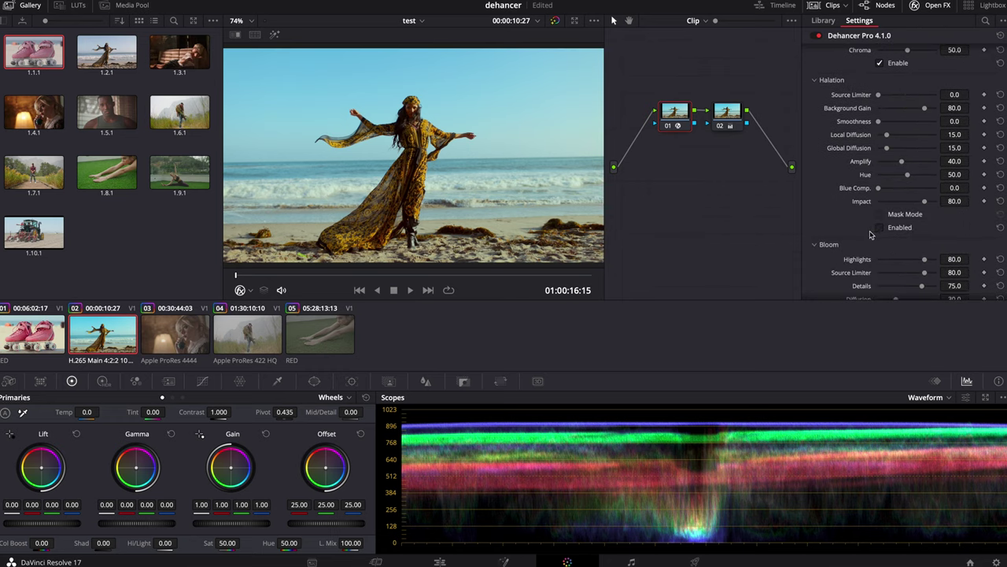
left_click(881, 228)
left_click(881, 227)
Enable Bloom in the beach clip's Dehancer effect, comparing the image with it on and off
scroll(875, 224, "down", 5)
left_click(879, 215)
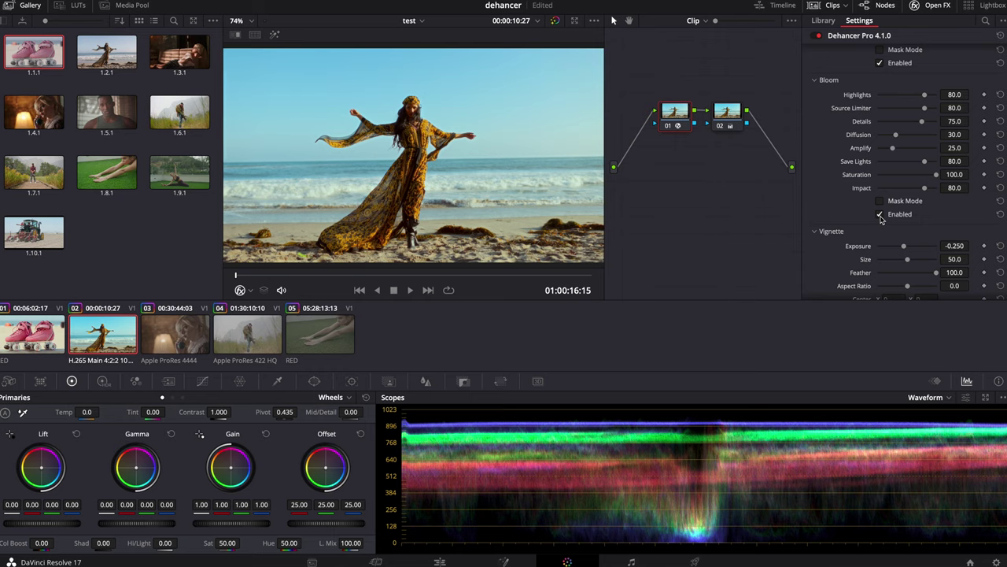
left_click(881, 215)
left_click(880, 214)
left_click(881, 215)
left_click(880, 215)
left_click(880, 215)
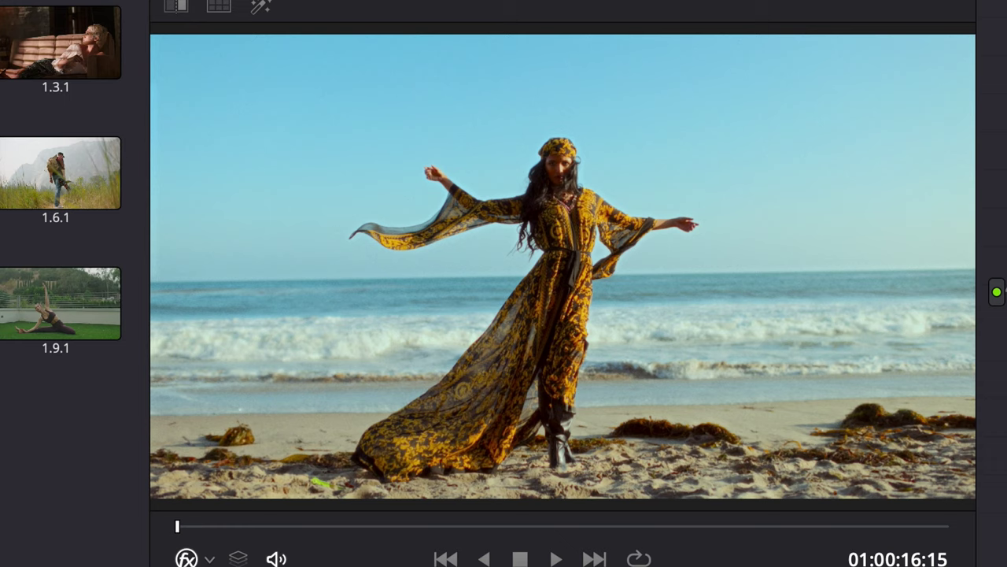
Review the beach clip's grade by bypassing and restoring it, then wiping it against the reference still
key("shift+d")
key("shift+d")
left_click(176, 7)
left_click_drag(711, 333, 166, 300)
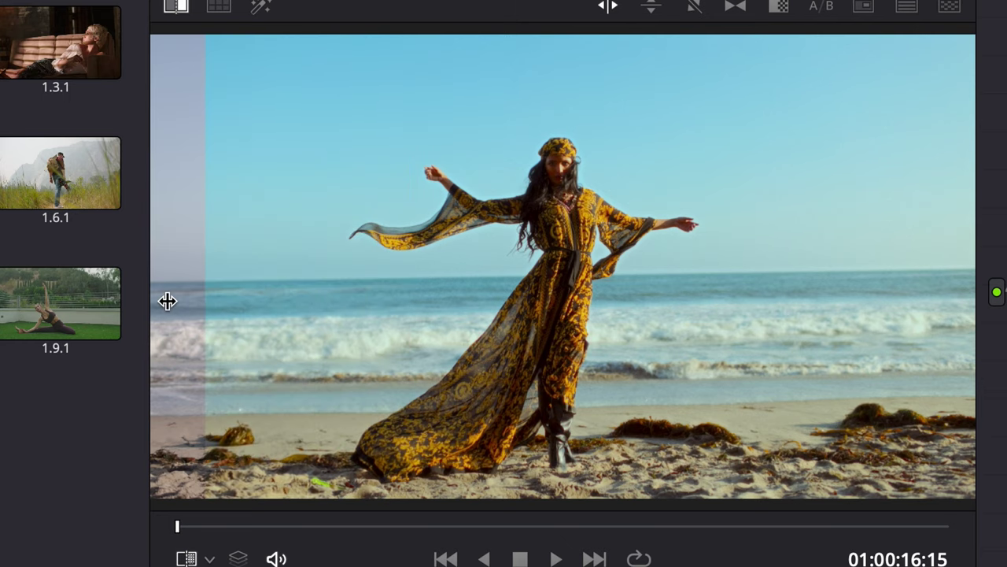
left_click(178, 7)
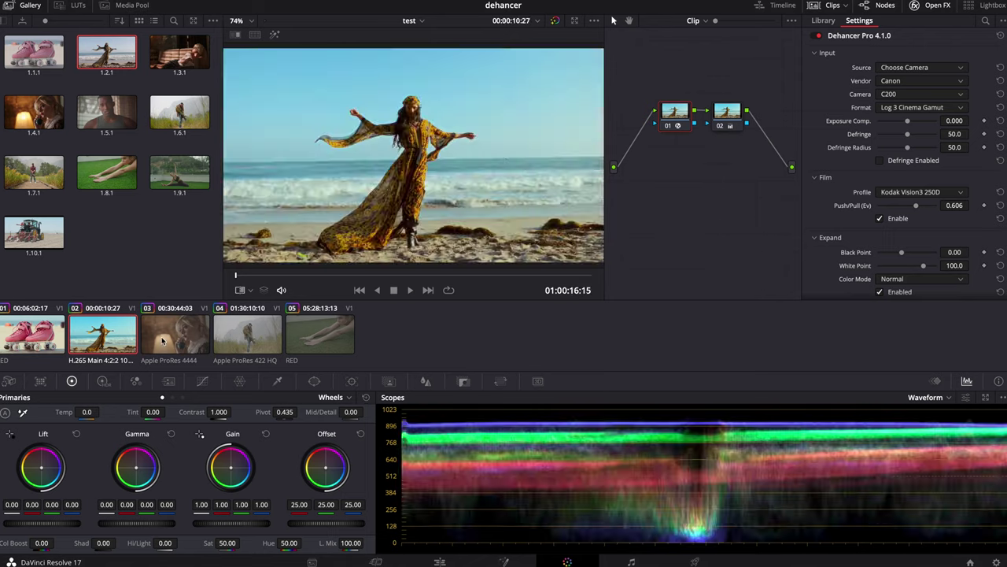
Apply Dehancer Pro to clip 03 of the woman on the phone and set its input to Arri Alexa Mini, Log C
left_click(185, 340)
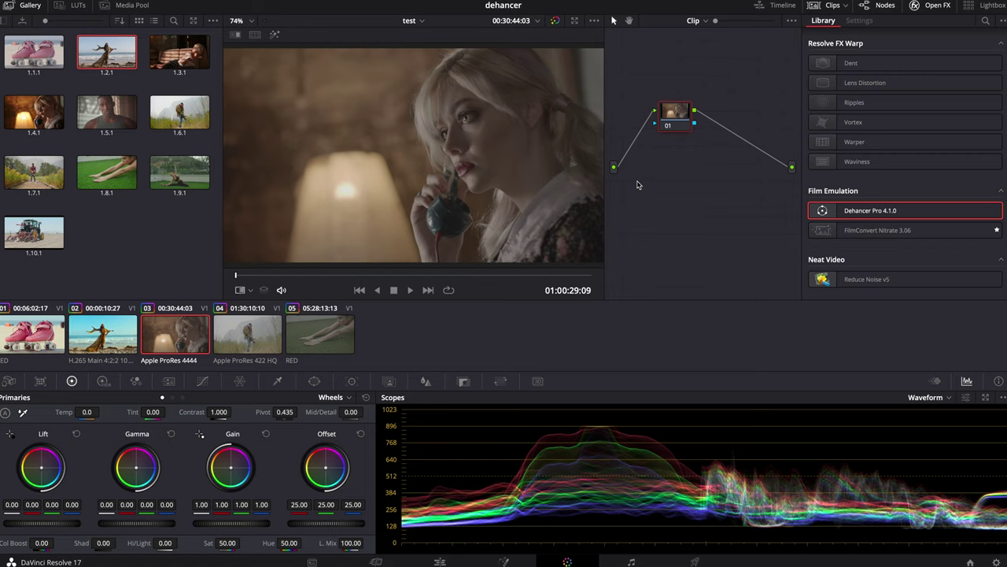
left_click_drag(891, 215, 681, 115)
left_click(906, 68)
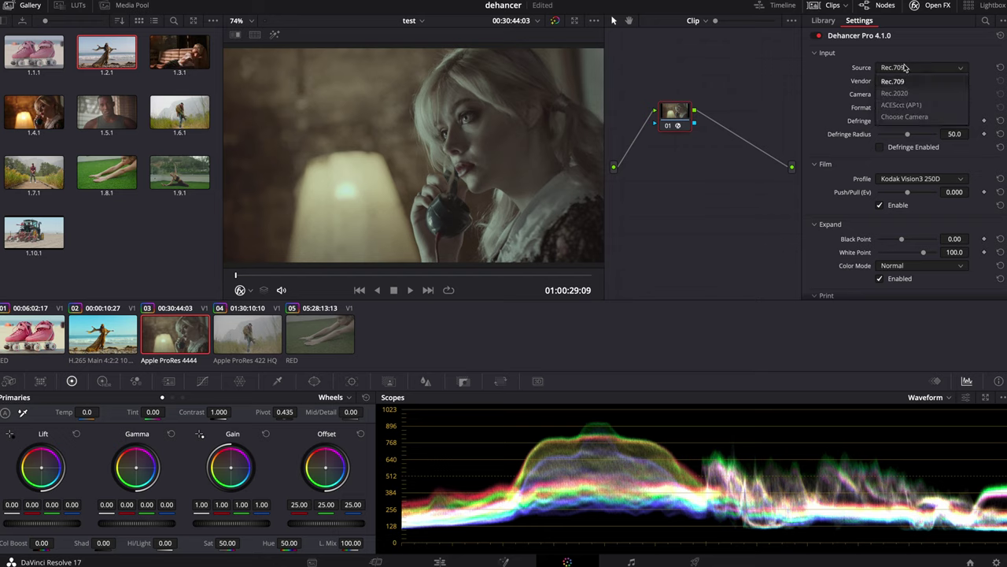
left_click(901, 117)
left_click(903, 81)
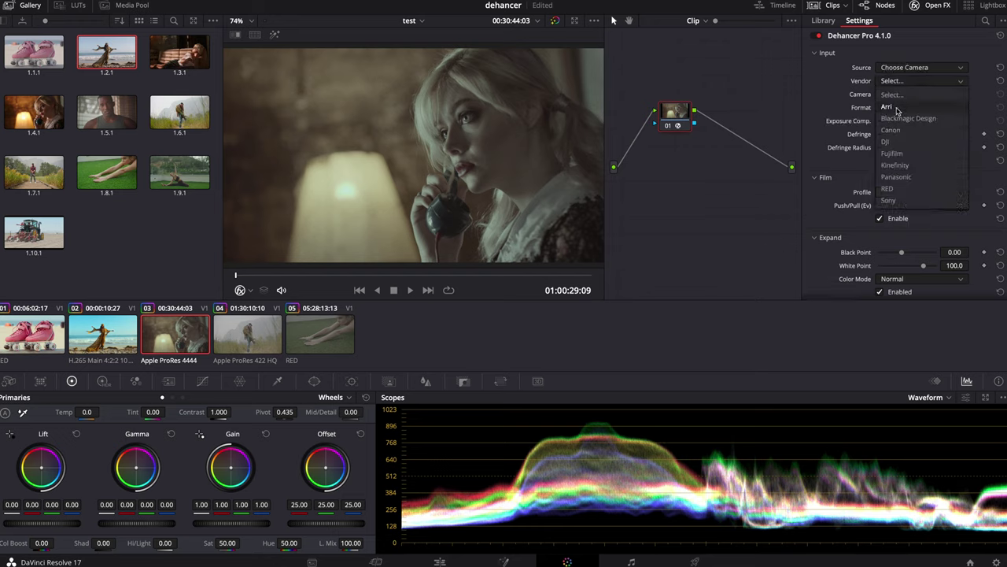
left_click(889, 107)
left_click(898, 94)
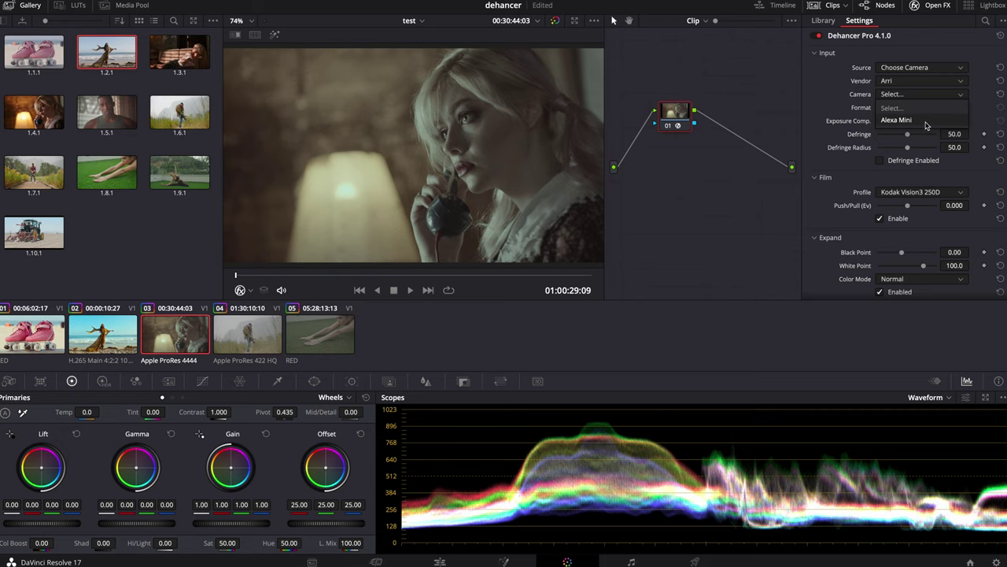
left_click(924, 121)
left_click(912, 108)
left_click(913, 135)
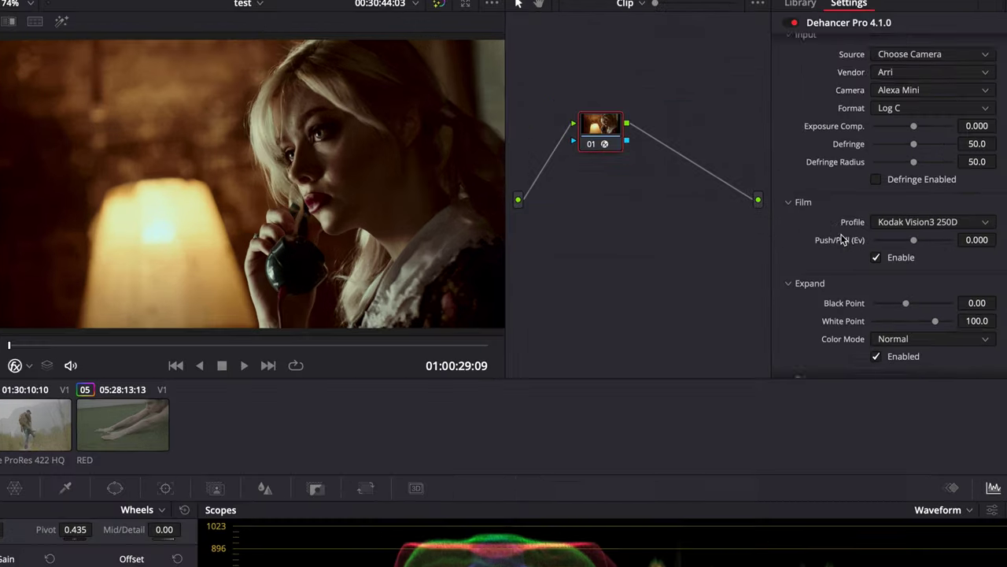
Raise the Print exposure in the phone clip's Dehancer effect to 0.579 Ev
scroll(854, 195, "down", 4)
scroll(843, 240, "down", 3)
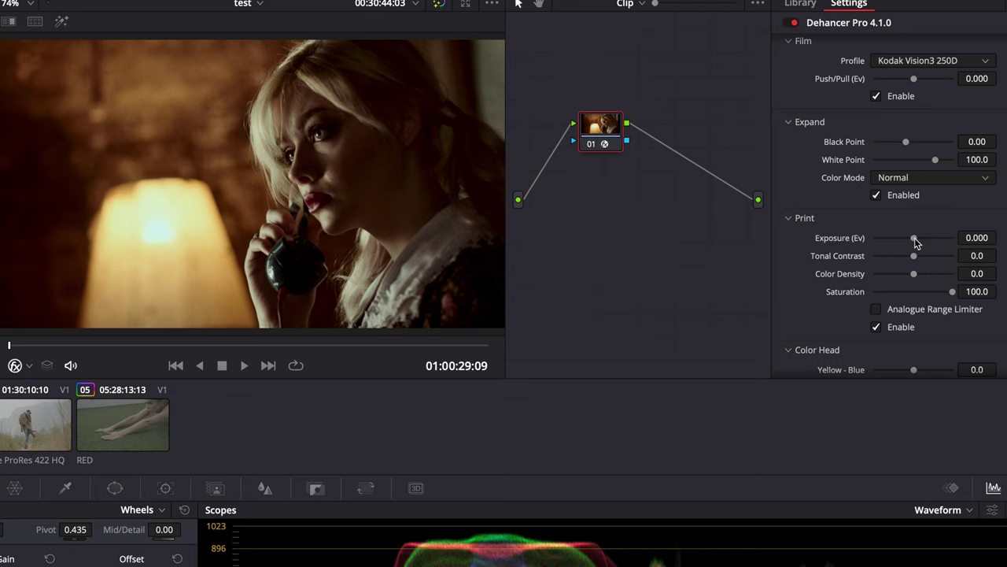
left_click_drag(915, 238, 922, 243)
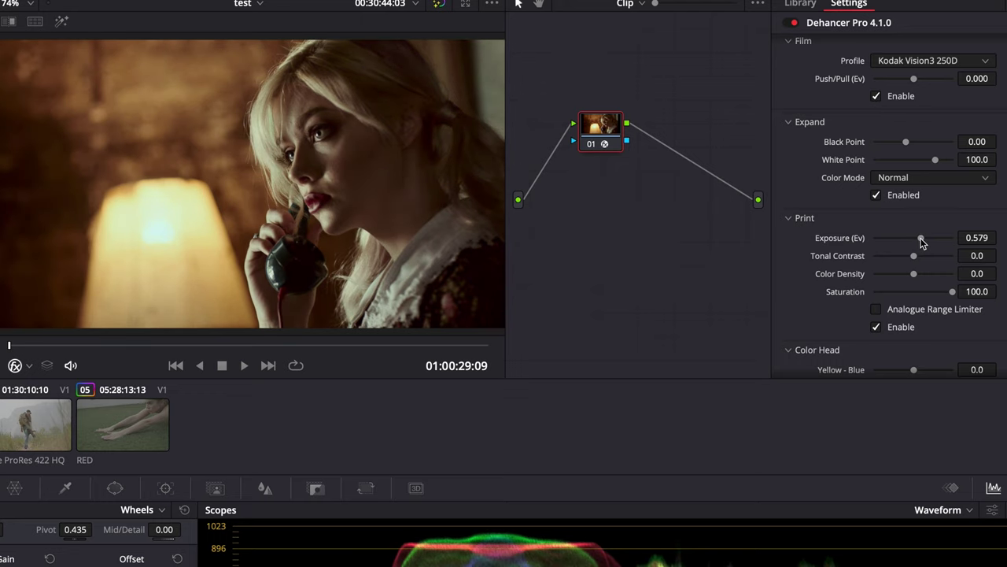
scroll(819, 259, "down", 1)
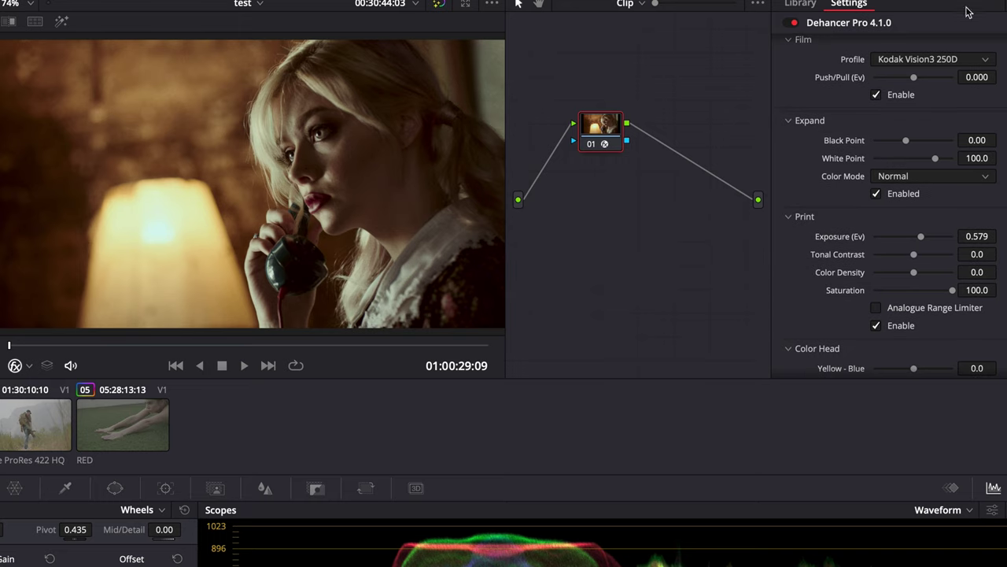
Set the phone clip's film profile to Kodak Vision3 200T after comparing it with Kodak Vision3 500T
left_click(965, 62)
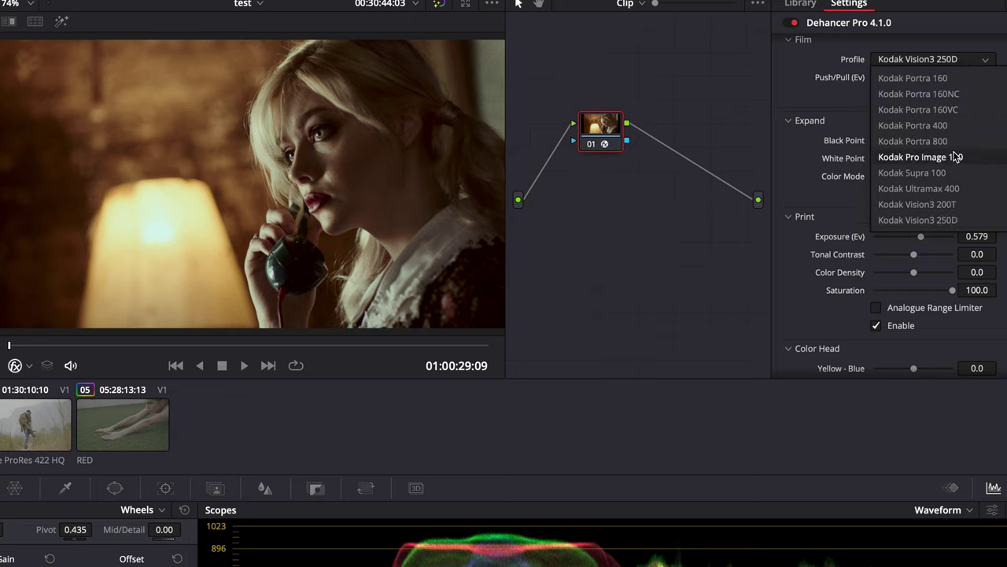
left_click(967, 207)
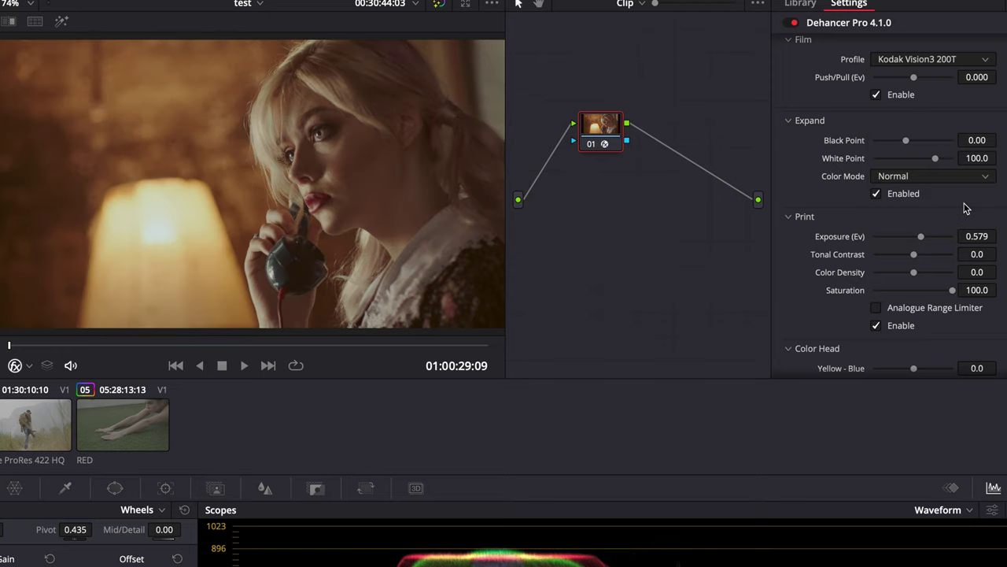
left_click(945, 60)
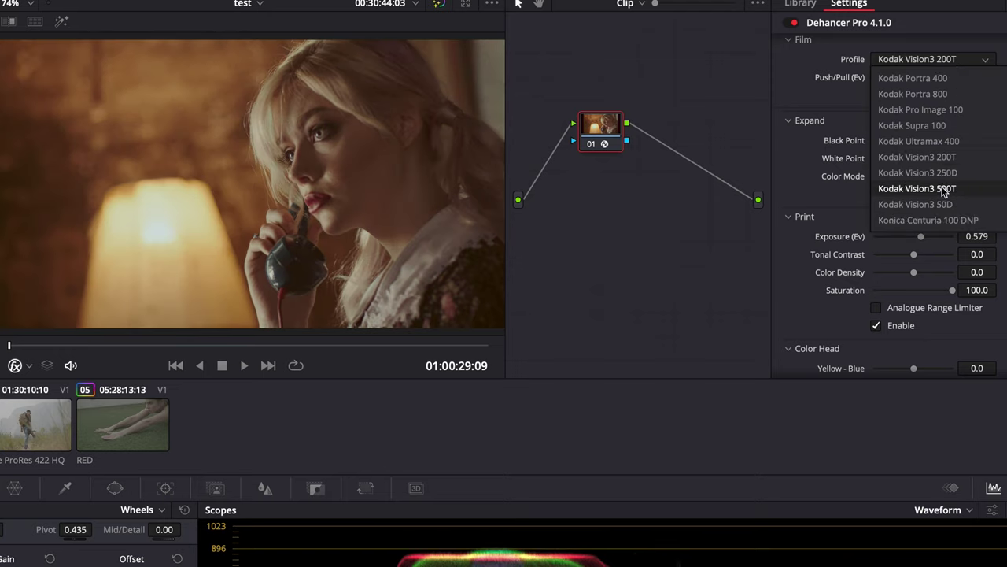
left_click(943, 189)
left_click(956, 60)
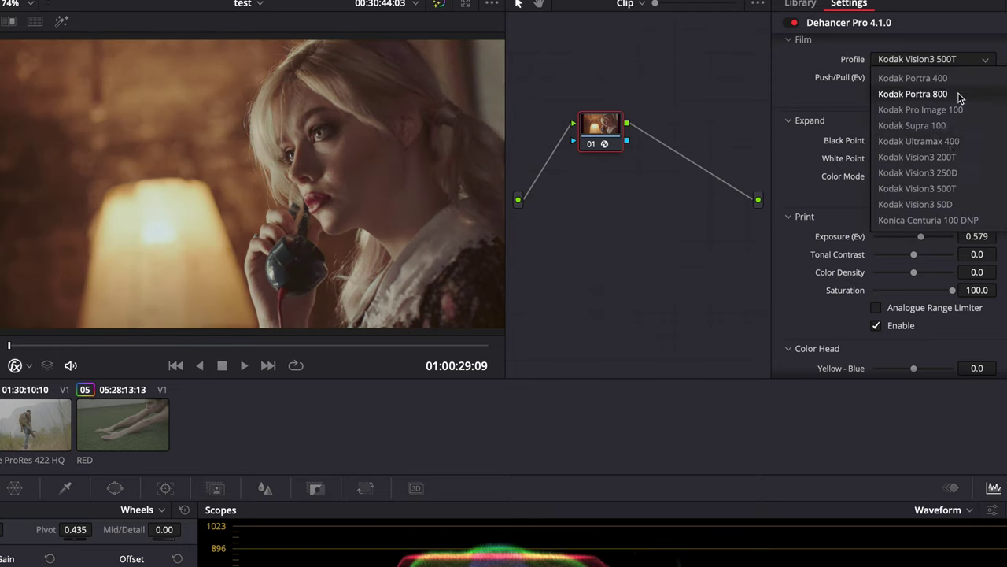
left_click(950, 156)
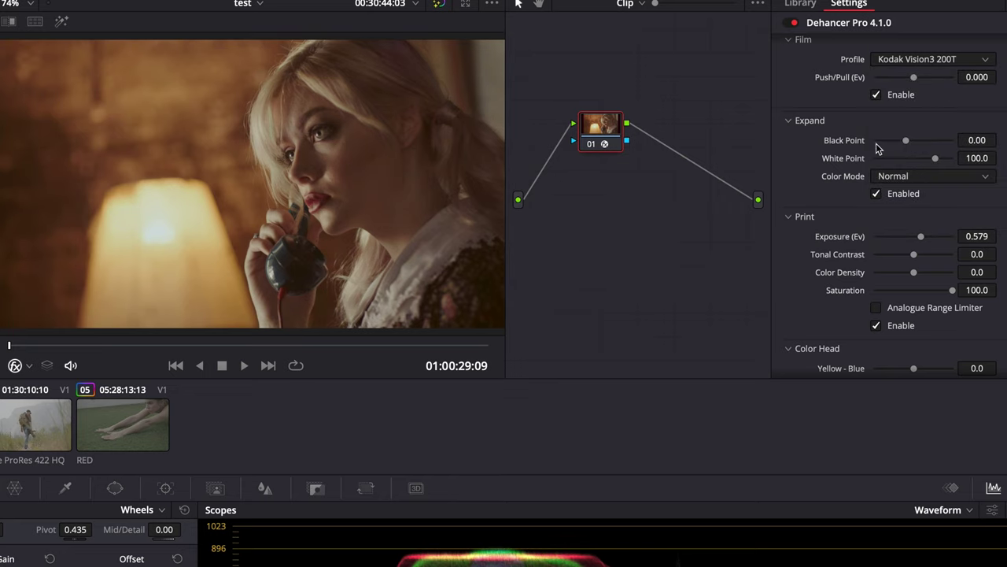
Reset the Print exposure, then set it to 0.249, Tonal Contrast to 10.6 and Color Density to 30.3
double_click(845, 237)
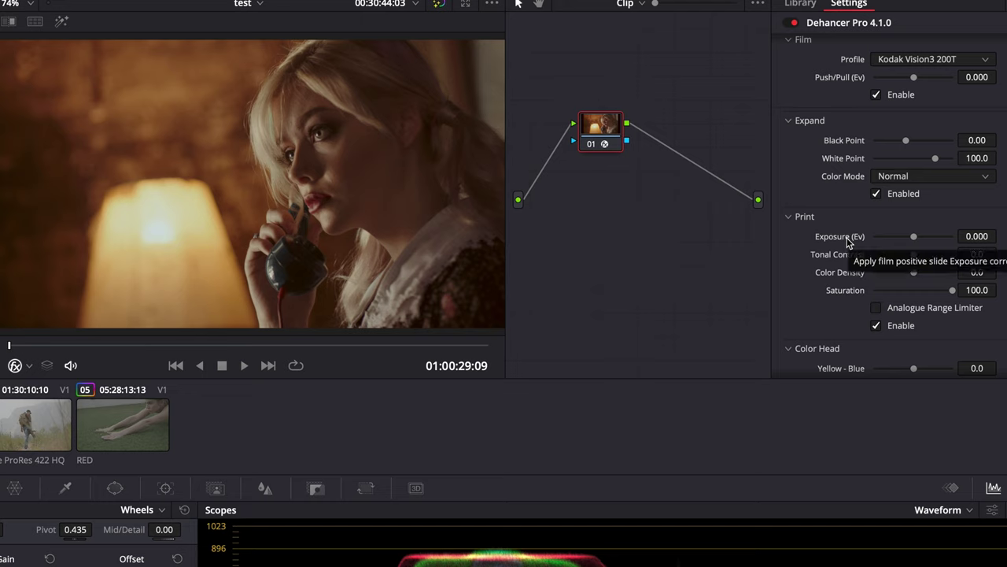
scroll(848, 243, "down", 3)
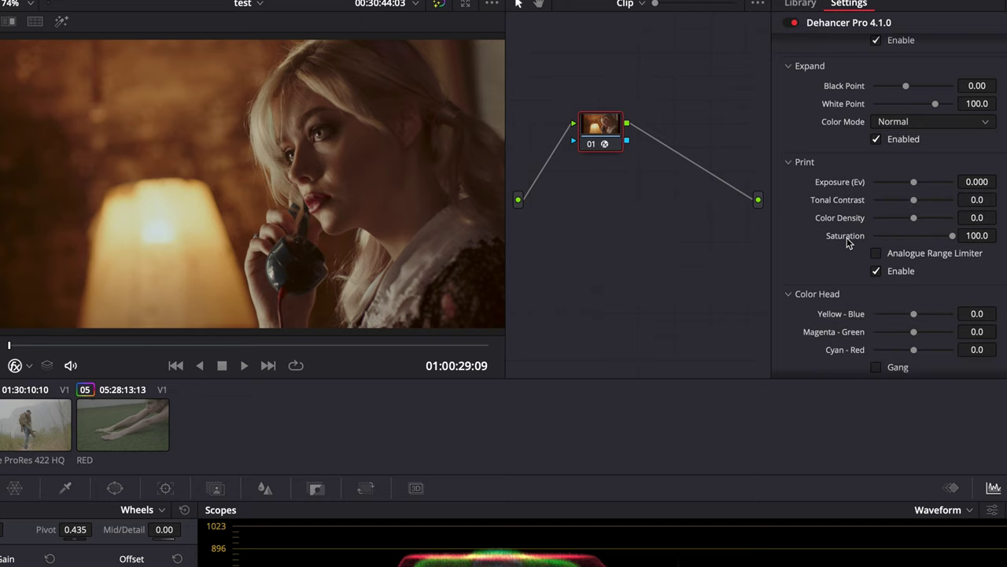
mouse_move(915, 202)
left_mouse_down()
mouse_move(915, 182)
mouse_move(923, 200)
left_mouse_up()
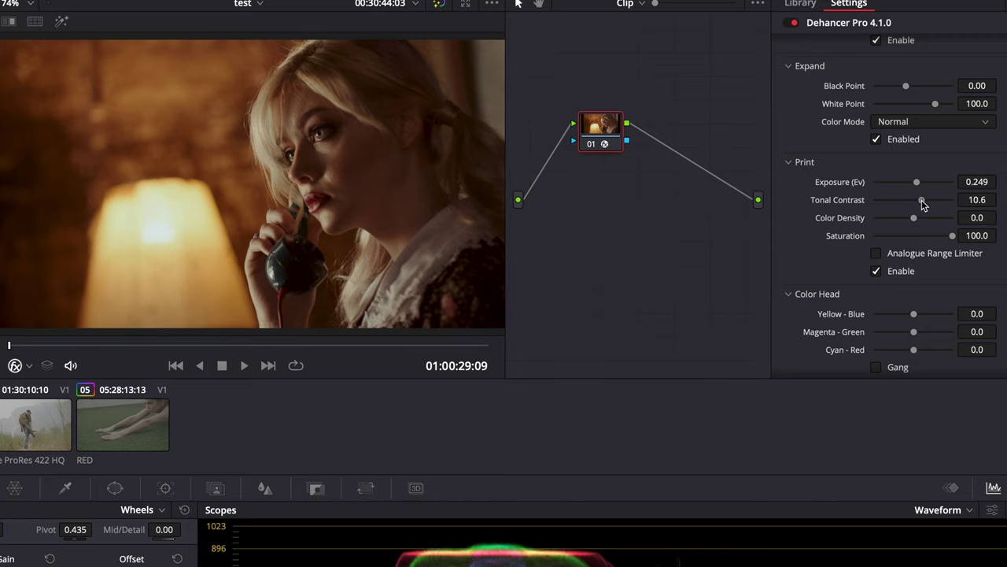
left_click_drag(914, 217, 925, 223)
scroll(813, 253, "down", 1)
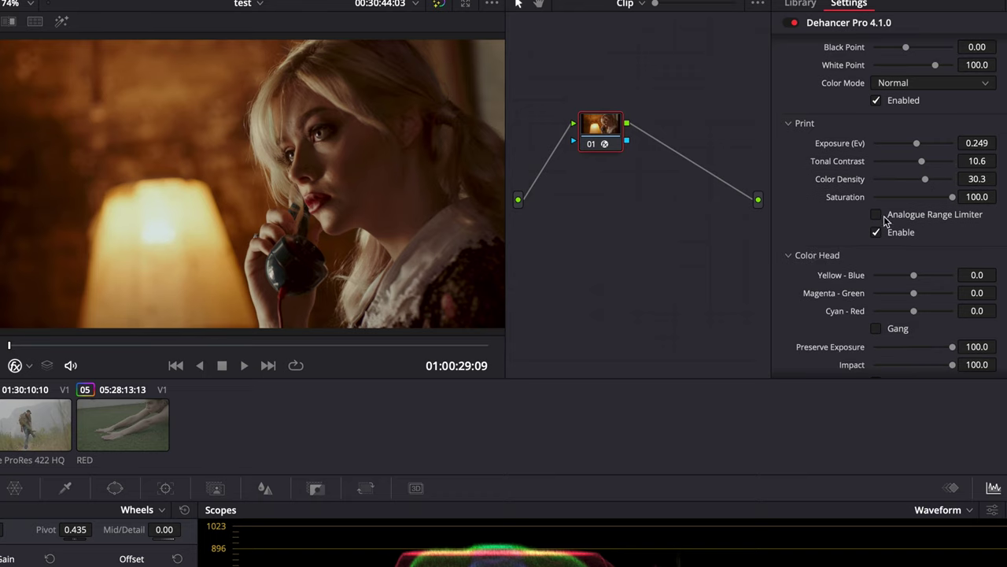
Set the Film Grain amount in the phone clip's Dehancer effect to 37.6
scroll(818, 223, "down", 12)
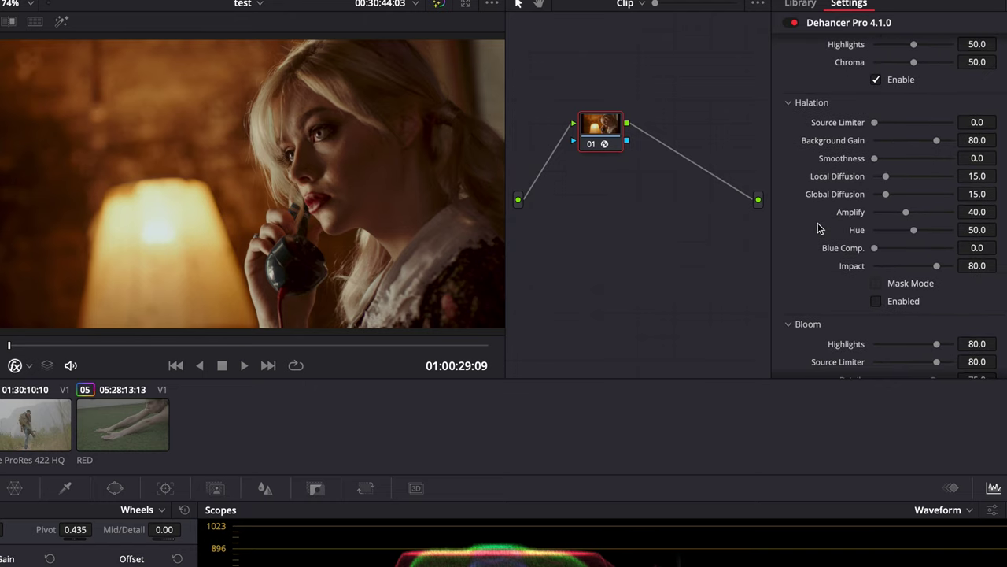
scroll(818, 223, "up", 5)
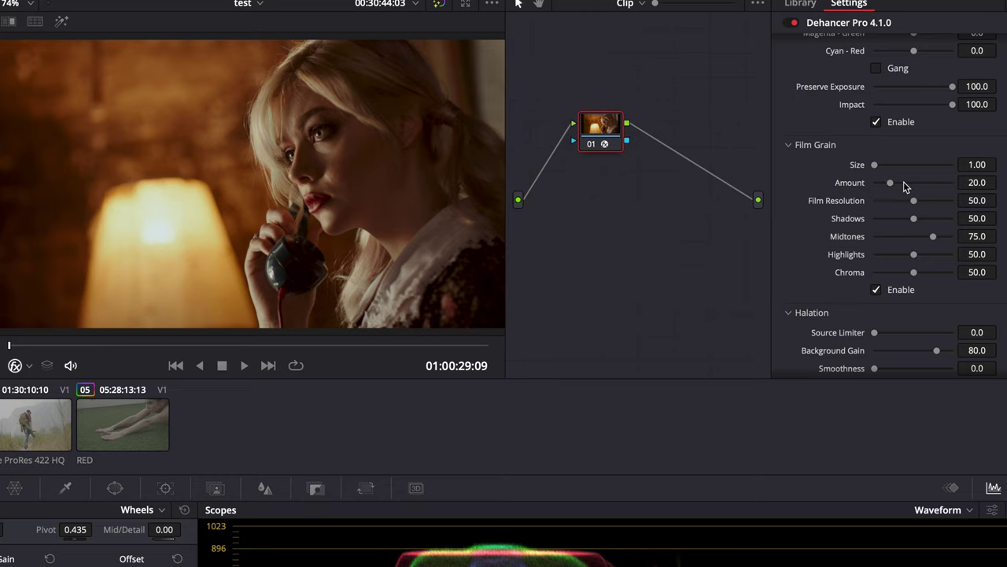
left_click(904, 182)
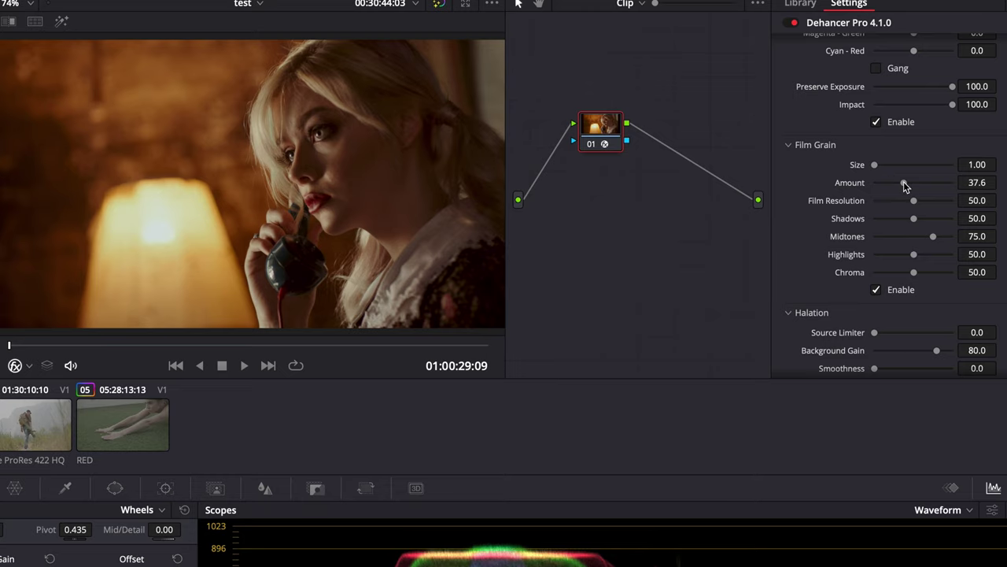
Enable Halation in the phone clip's Dehancer effect, comparing the image with it on and off
scroll(812, 218, "down", 5)
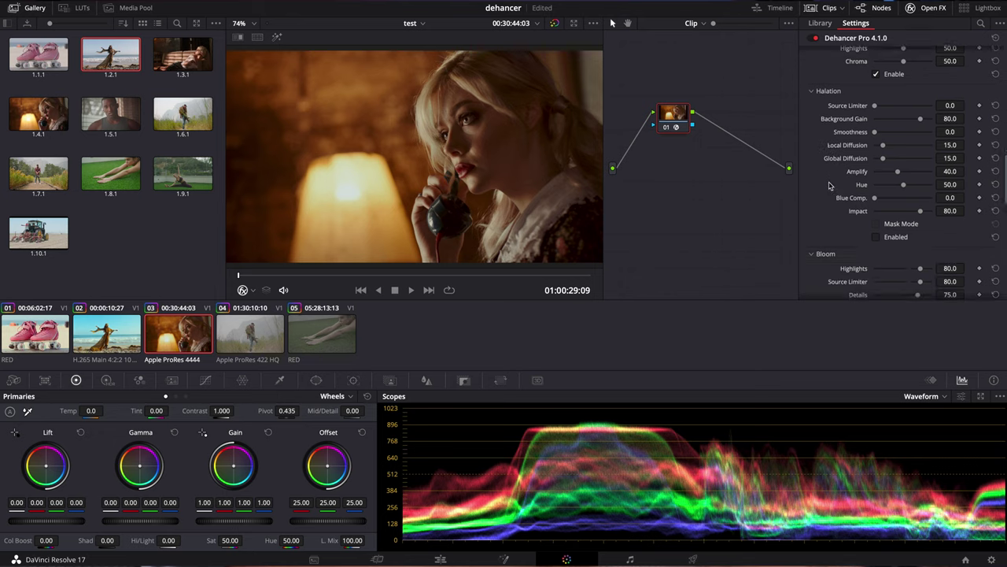
left_click(877, 217)
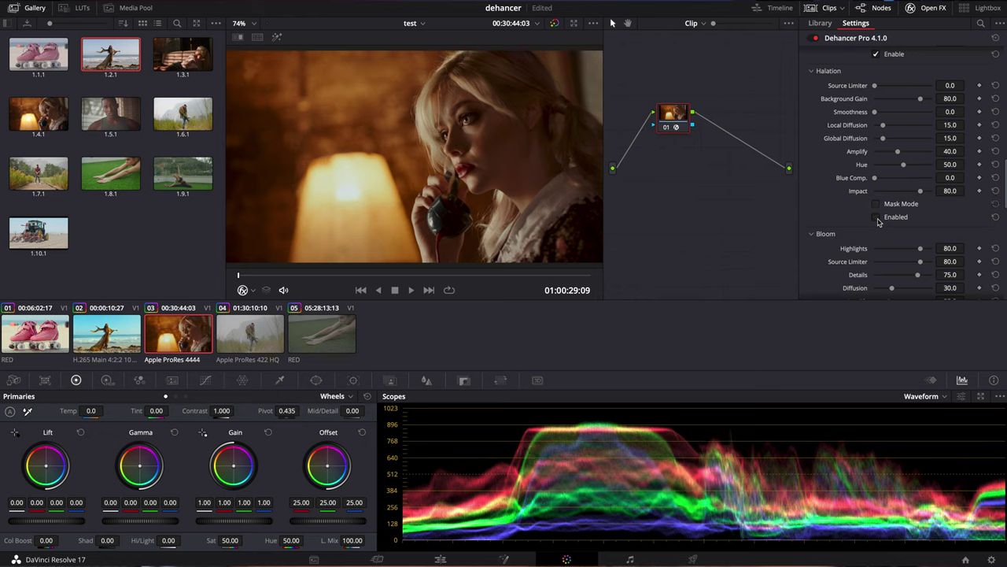
left_click(877, 217)
left_click(877, 217)
left_click(876, 218)
left_click(877, 217)
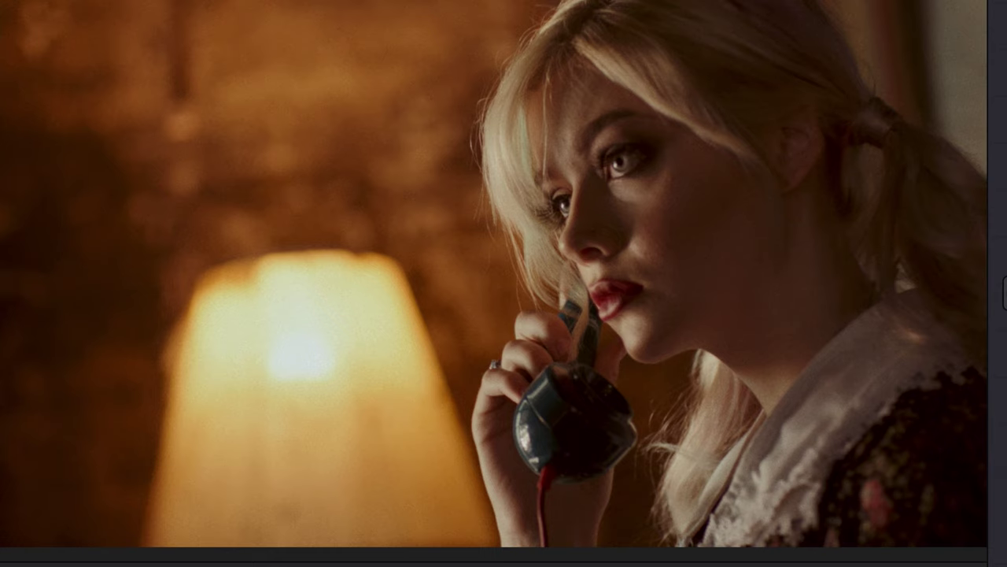
left_click(27, 150)
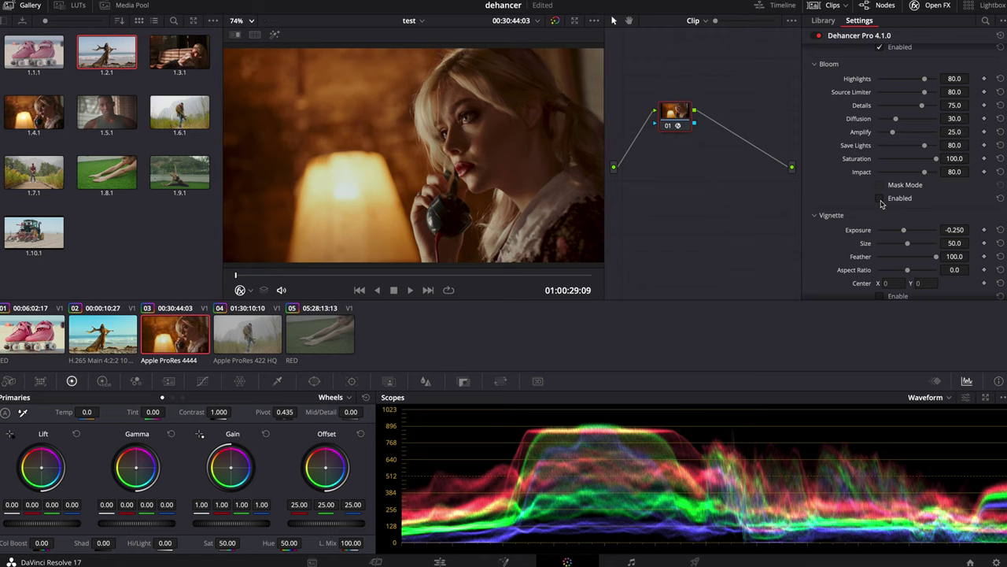
Enable Bloom in the phone clip's Dehancer effect with its default settings
left_click(880, 199)
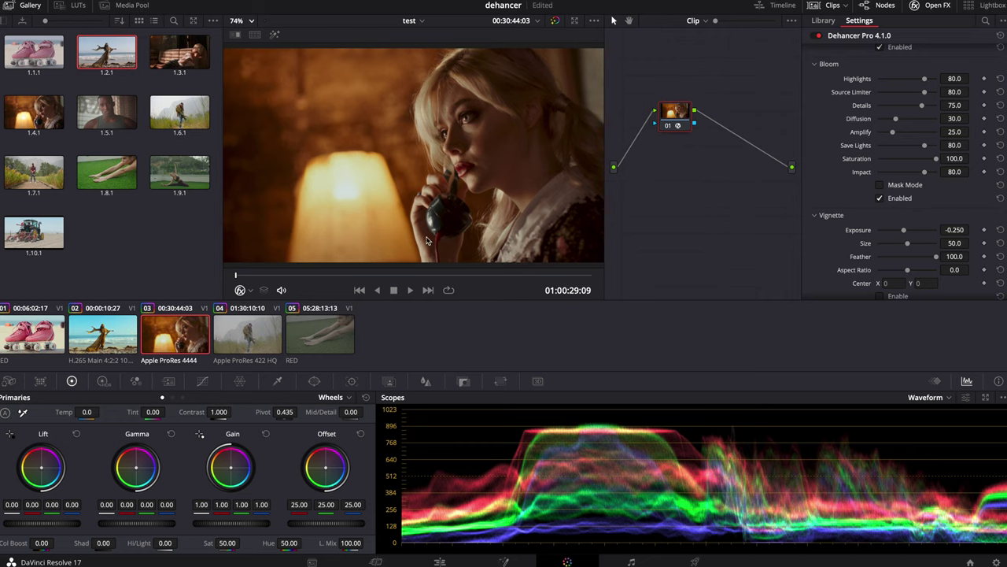
scroll(836, 208, "up", 1)
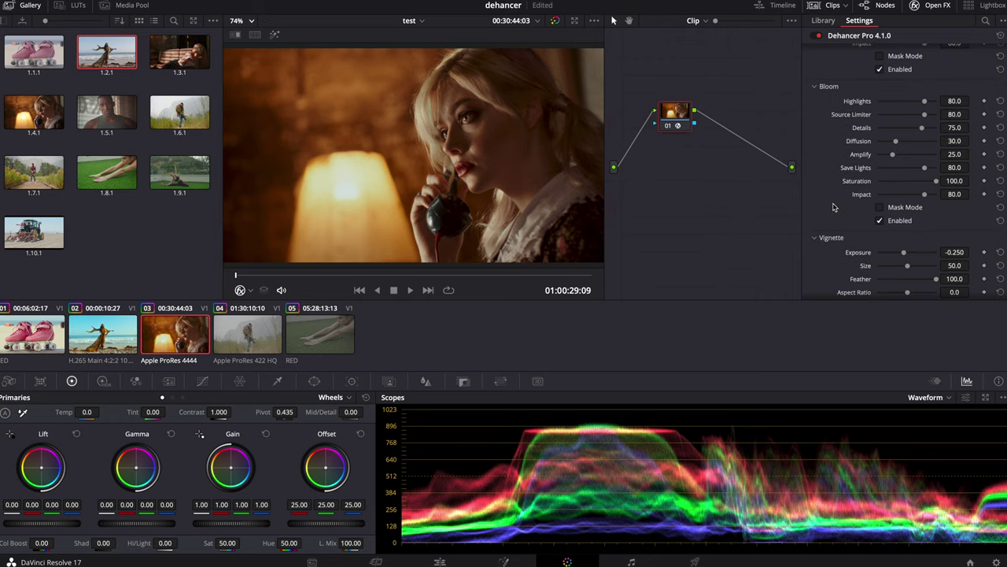
scroll(834, 207, "down", 3)
scroll(834, 207, "up", 10)
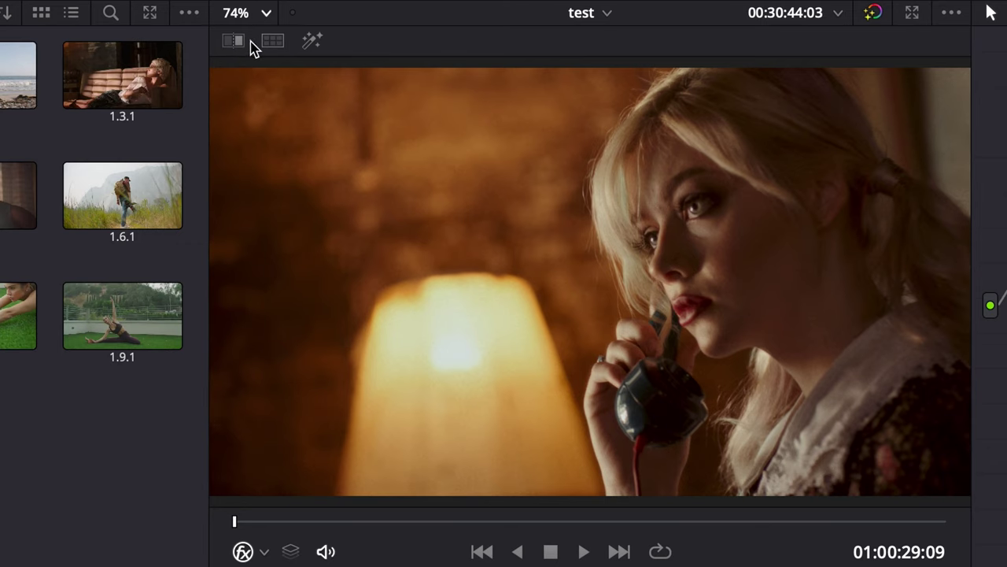
Compare the phone clip's grade with reference still 1.4.1 by wiping back and forth across the image
left_click(241, 41)
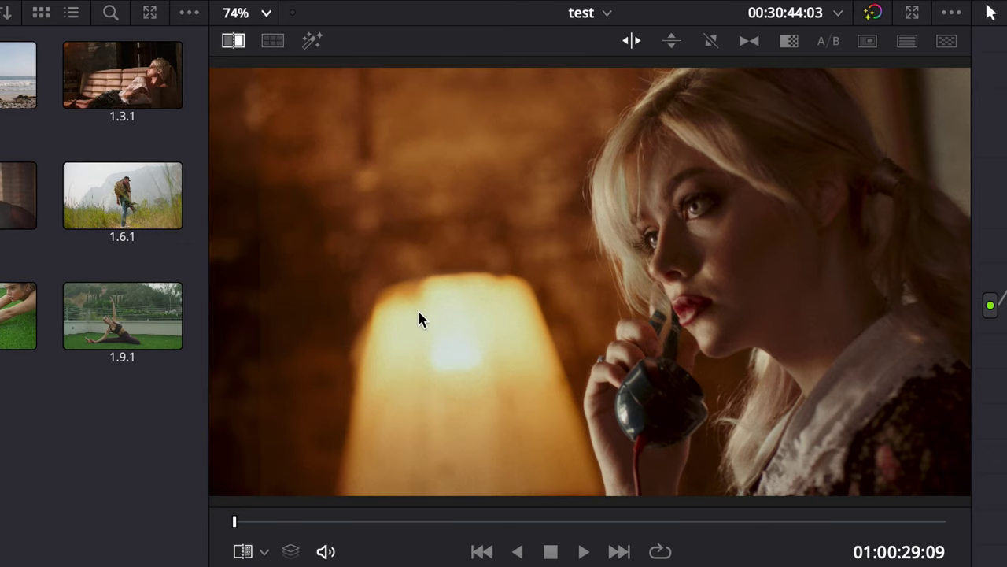
left_click_drag(729, 319, 929, 319)
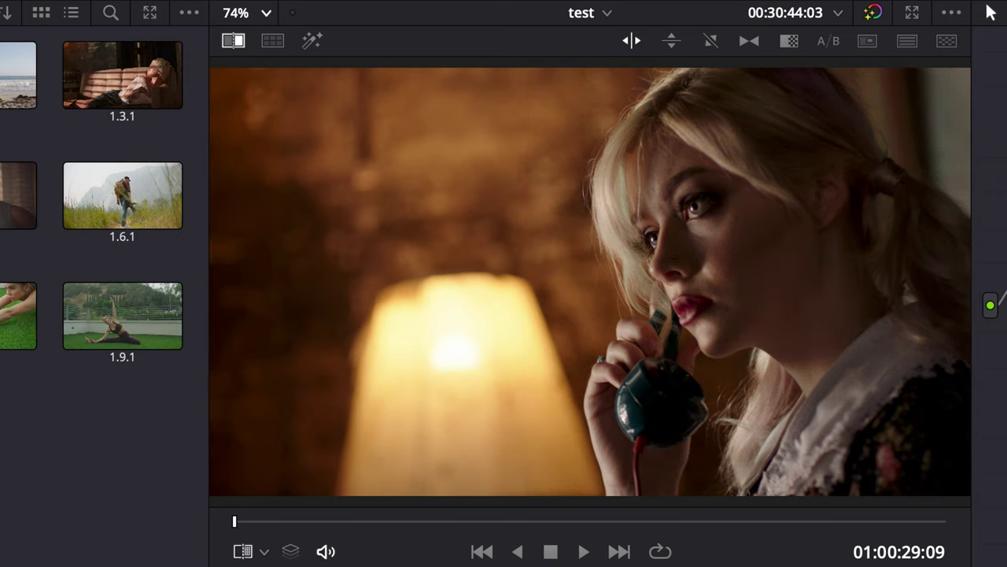
left_click_drag(985, 331, 1000, 351)
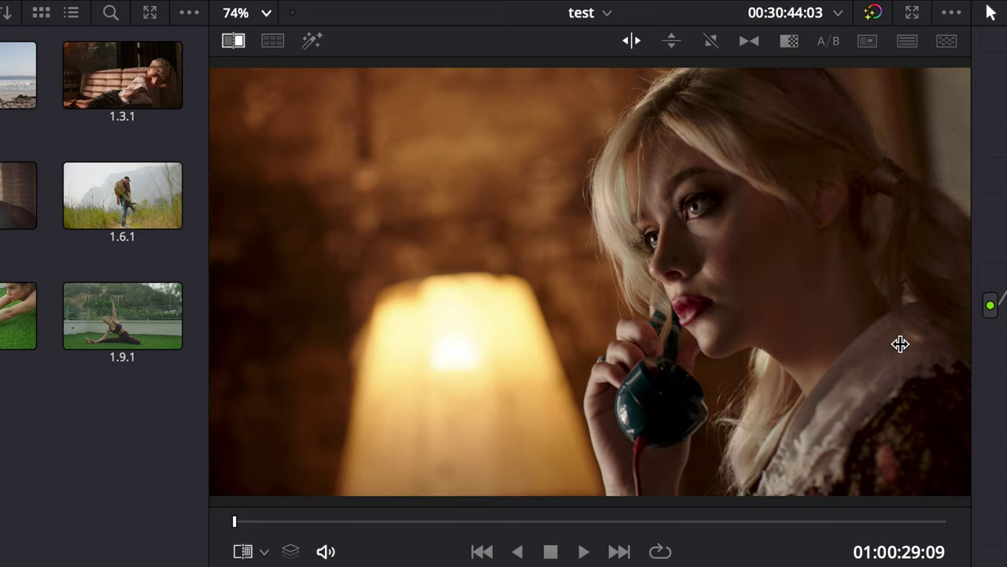
left_click(476, 340)
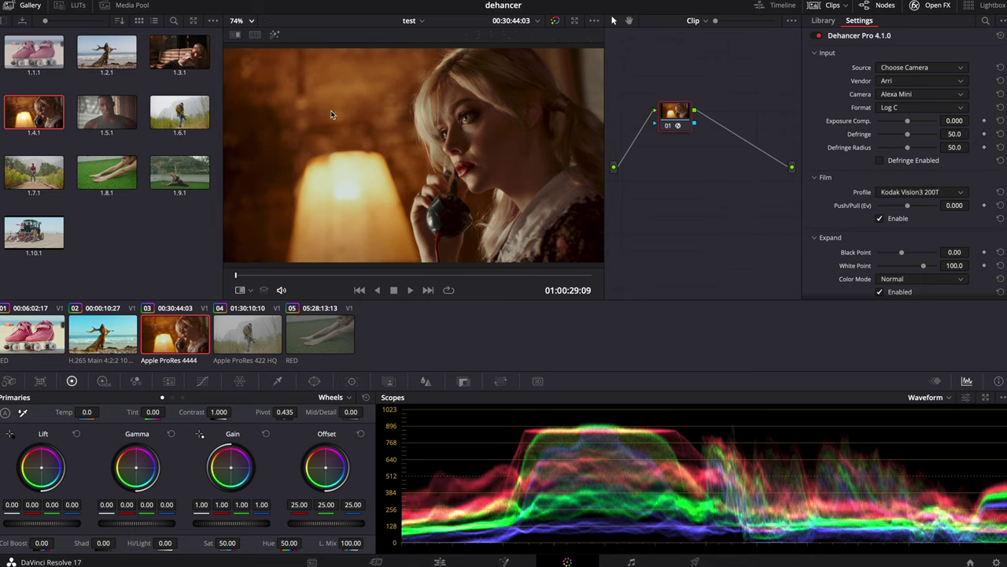
left_click(234, 35)
left_click_drag(419, 174, 655, 189)
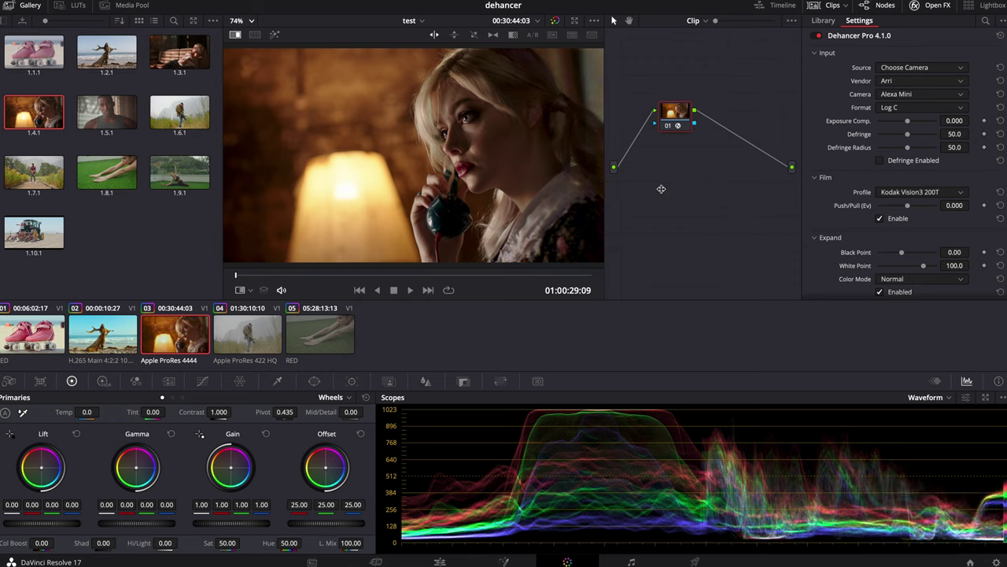
left_click_drag(661, 189, 304, 155)
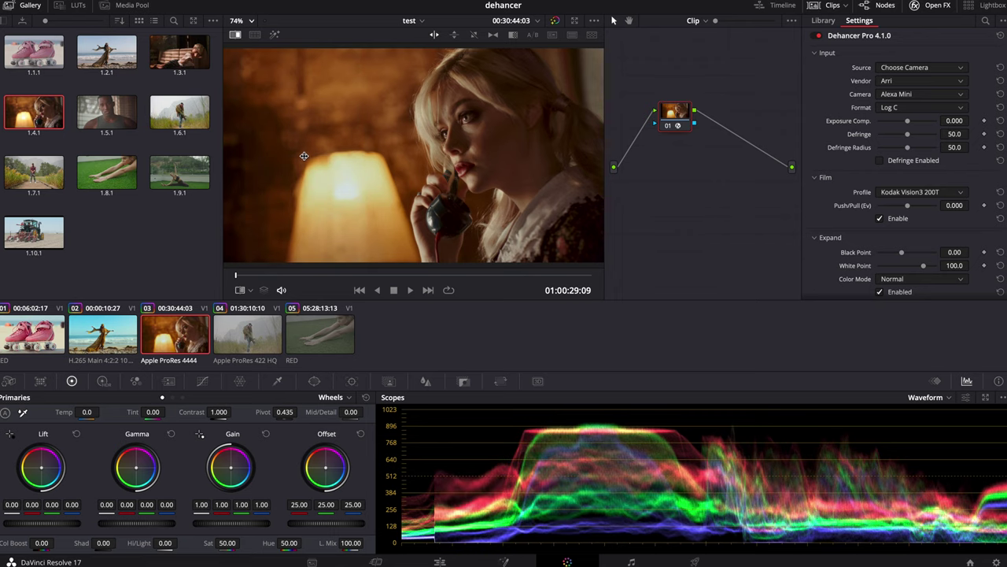
left_click_drag(304, 156, 264, 157)
key("ctrl+w")
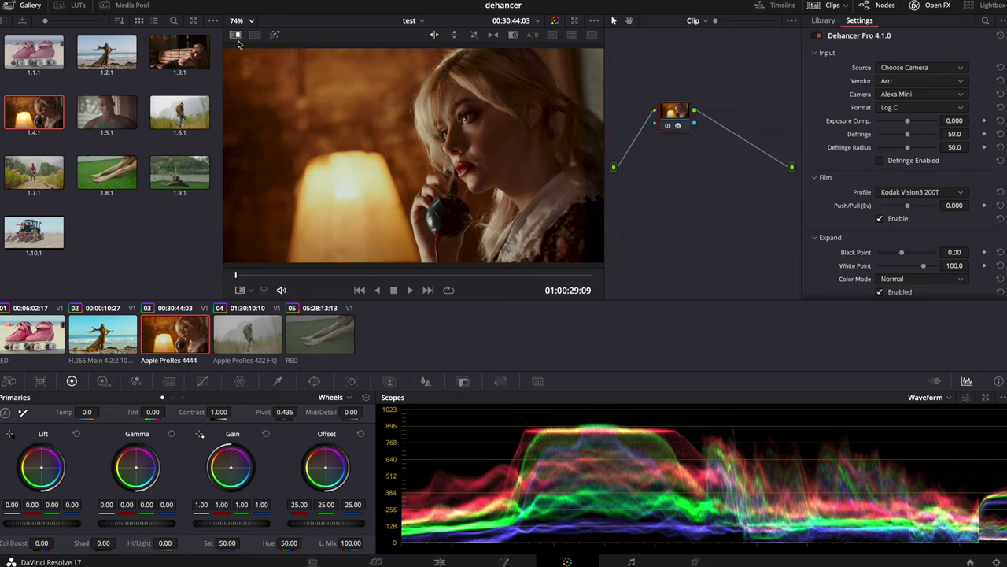
Add a second serial node to hiker clip 04 and apply a 33grid full-to-full-range Canon CinemaGamut CanonLog2 LUT to node 01
left_click(269, 338)
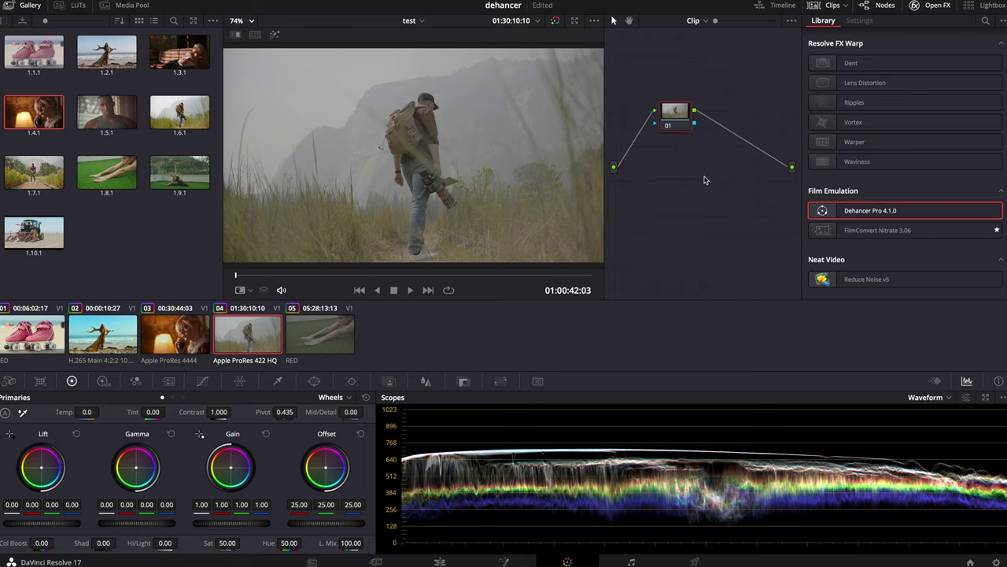
key("alt+s")
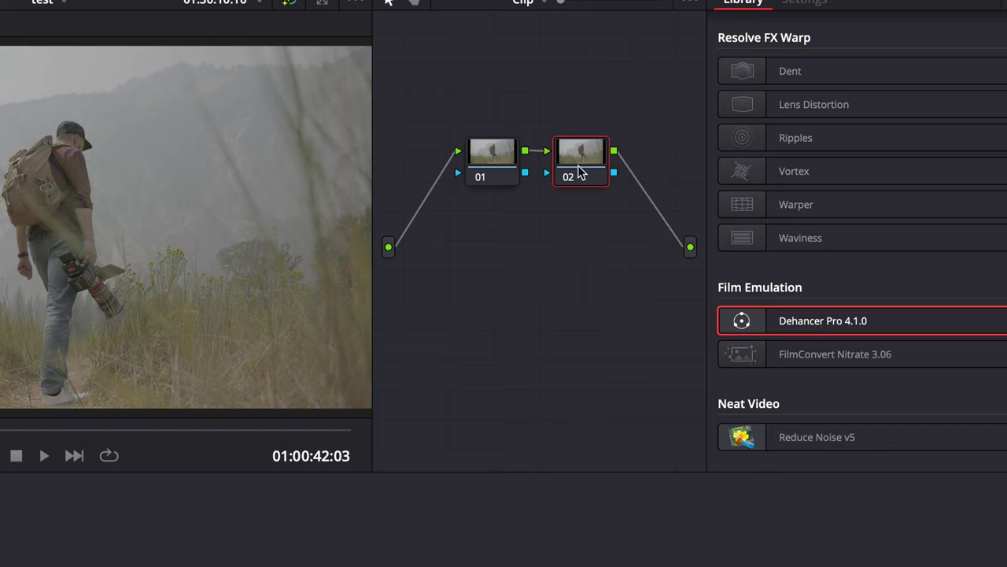
left_click(506, 162)
right_click(506, 162)
mouse_move(560, 360)
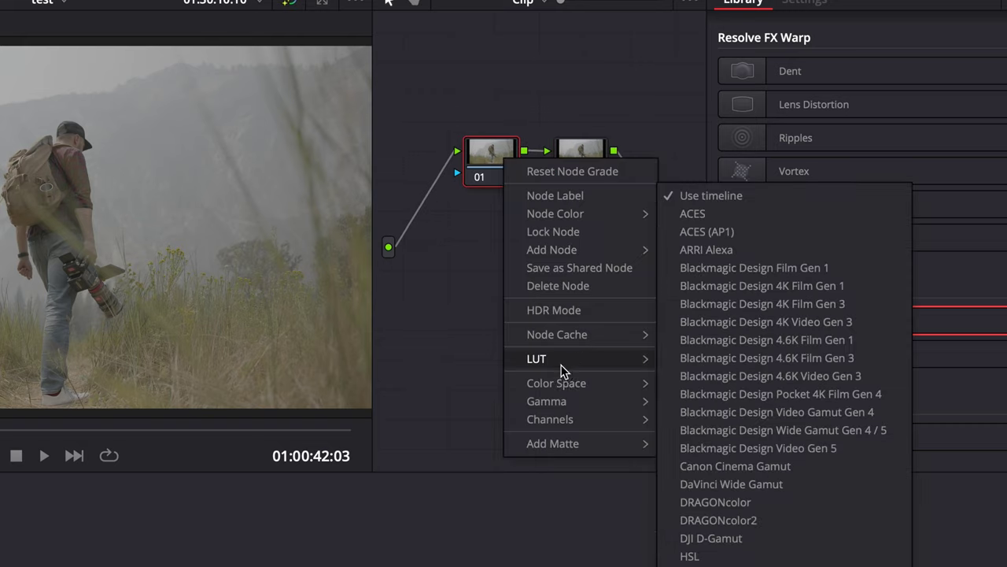
mouse_move(732, 449)
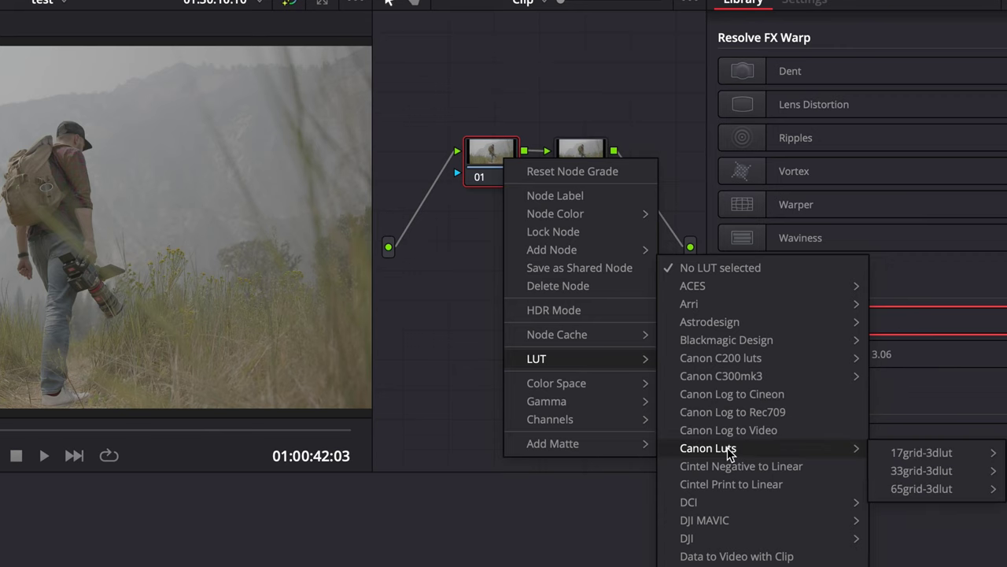
mouse_move(927, 469)
mouse_move(798, 477)
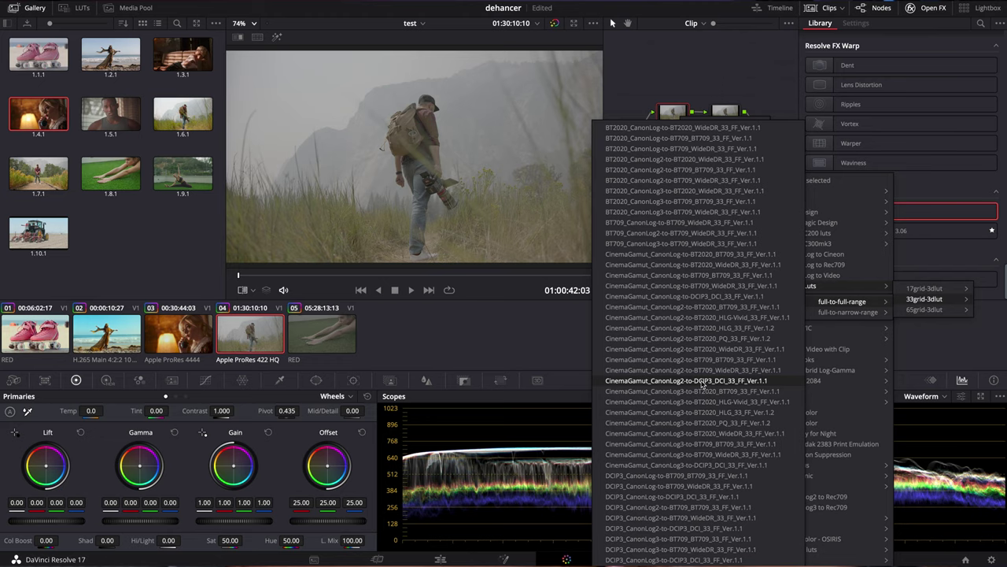
left_click(740, 376)
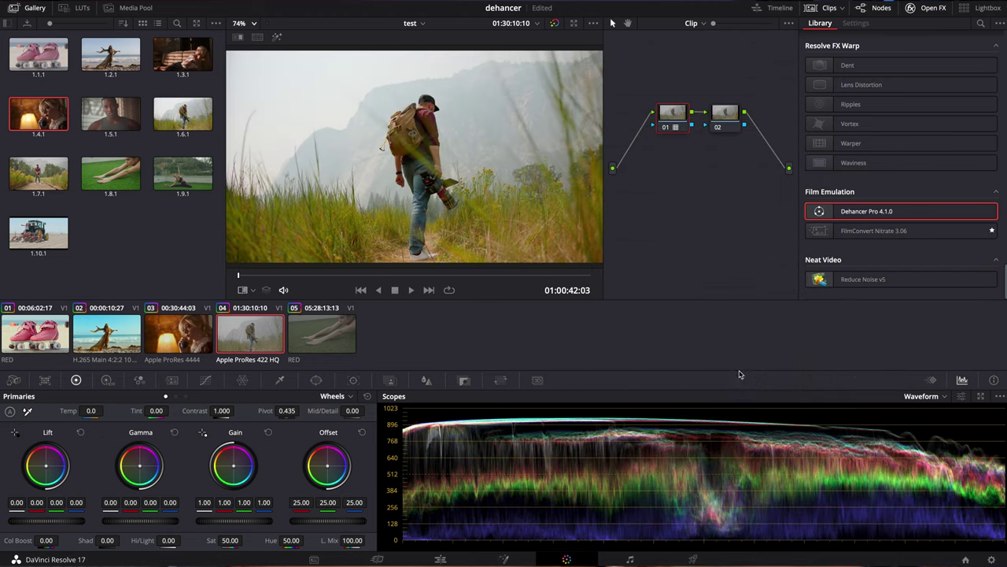
Apply Dehancer Pro 4.1.0 to node 02 of the hiker clip with Rec.709 as the input source
left_click(718, 127)
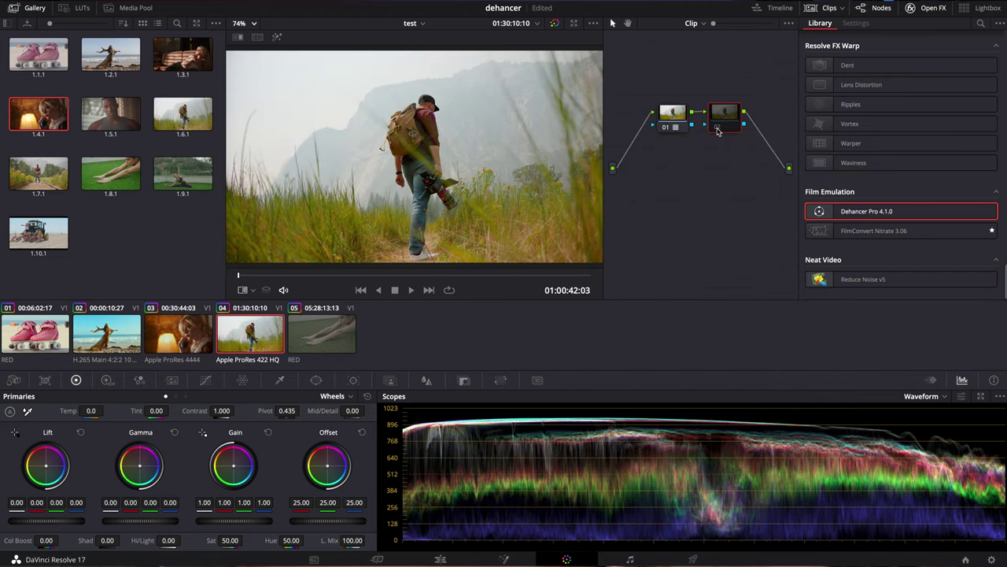
left_click_drag(876, 213, 720, 114)
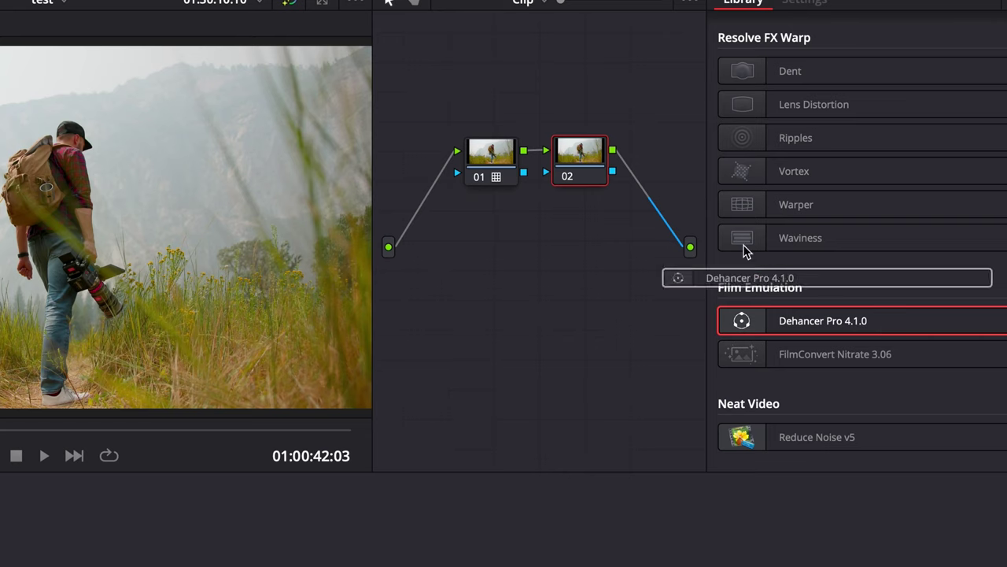
left_click_drag(573, 156, 575, 159)
left_click(909, 79)
left_click(909, 78)
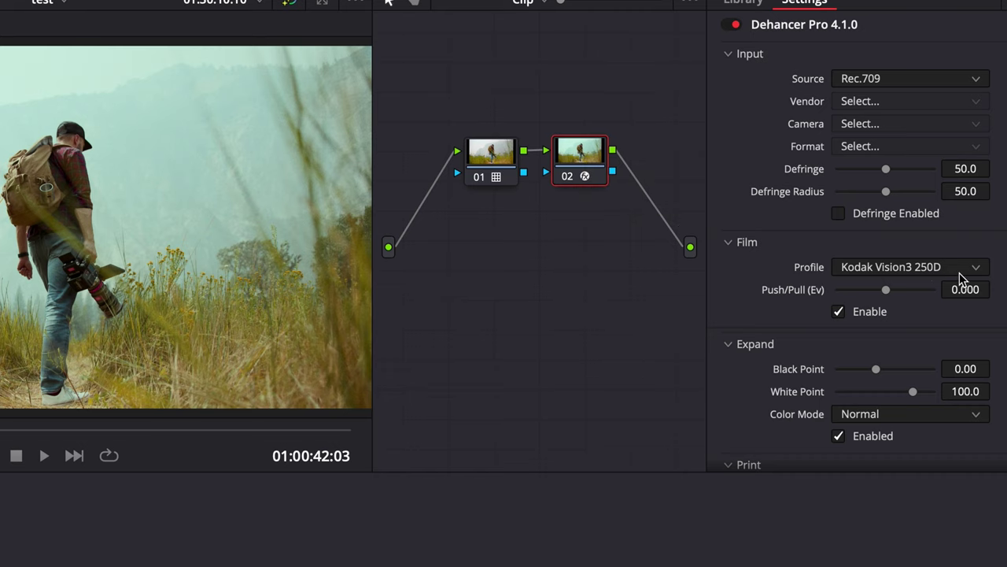
scroll(929, 341, "down", 2)
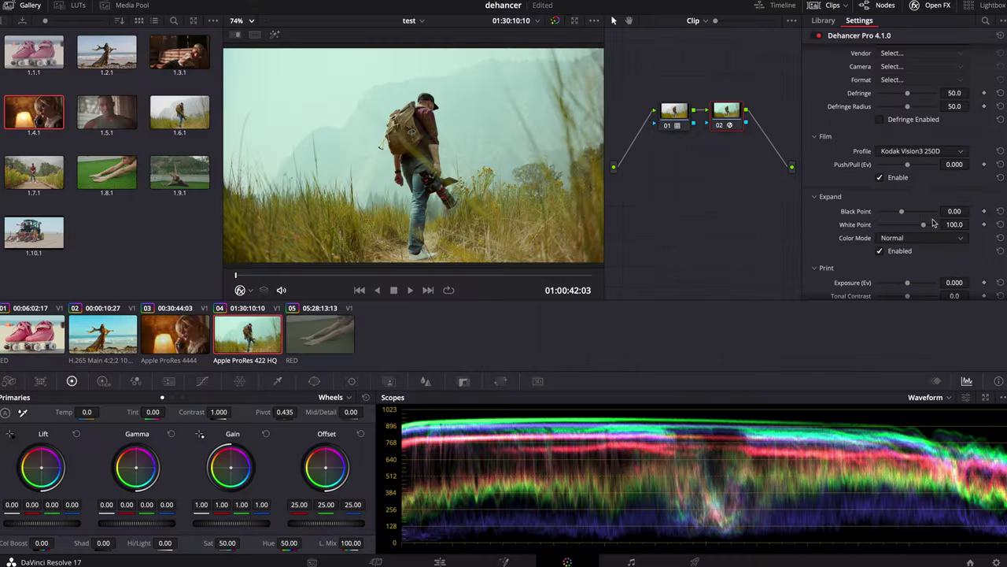
Insert a serial node after the hiker clip's LUT node, set its tint to 64.00 and move the Dehancer node aside
left_click(679, 115)
key("alt+s")
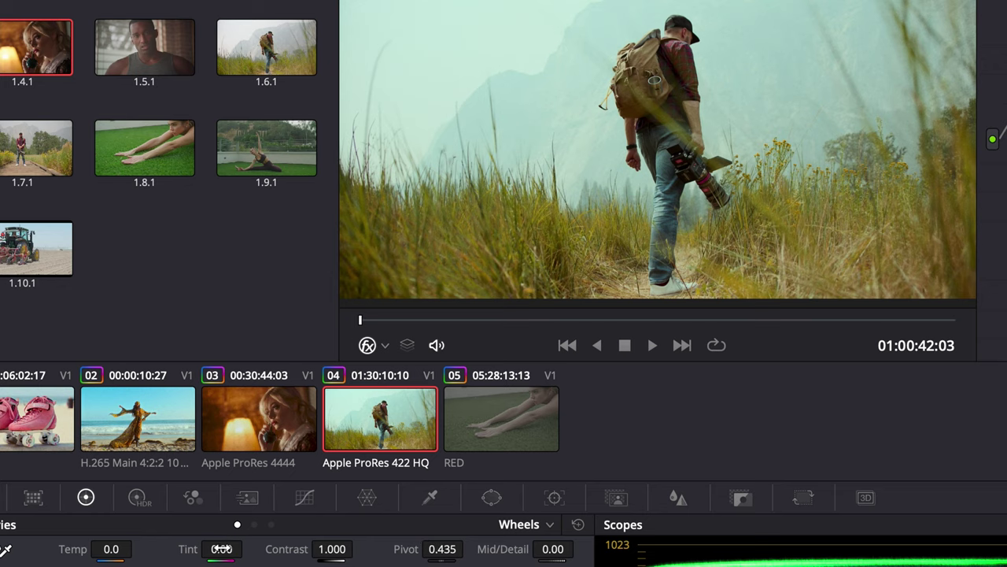
left_click_drag(222, 548, 248, 549)
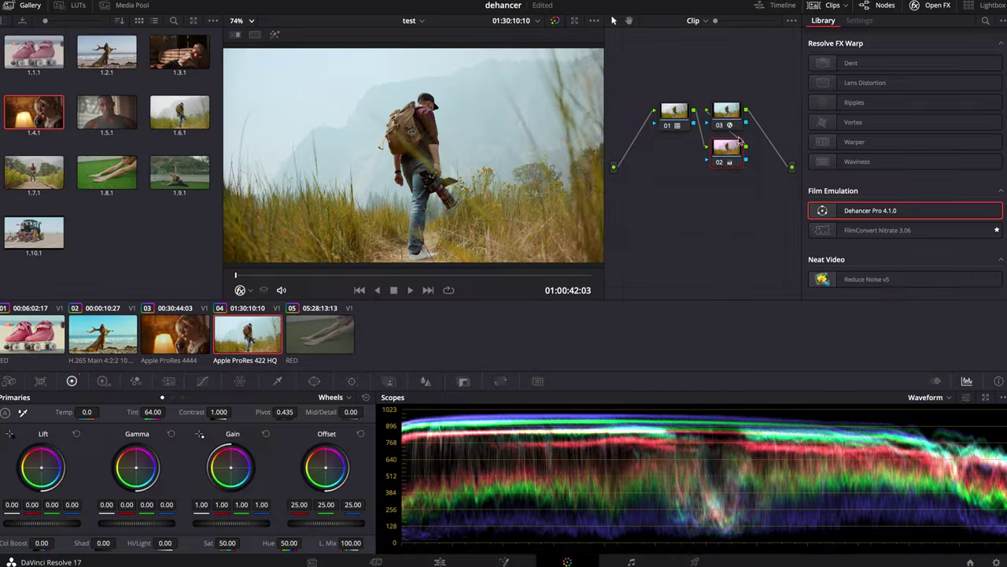
left_click_drag(732, 115, 766, 123)
left_click(742, 145)
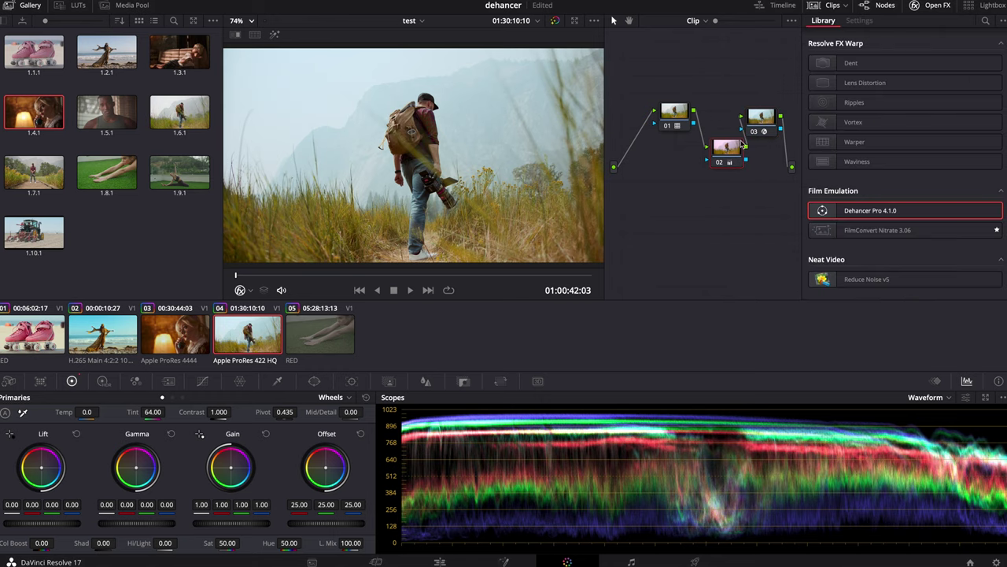
Add two more serial nodes before the hiker's Dehancer node, with temperature 190.0 on the first and saturation 61.60 on the second
key("alt+o")
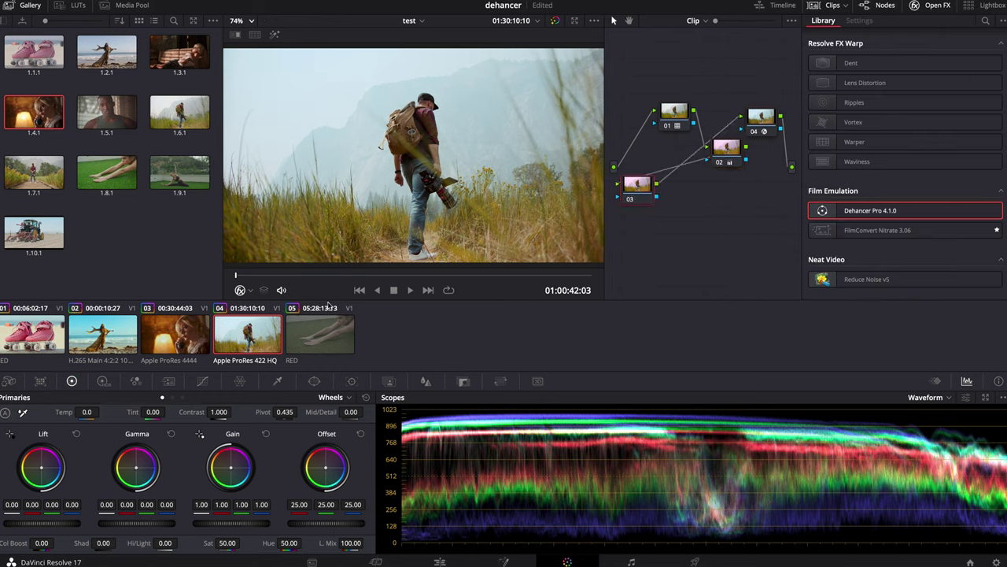
left_click_drag(88, 411, 102, 412)
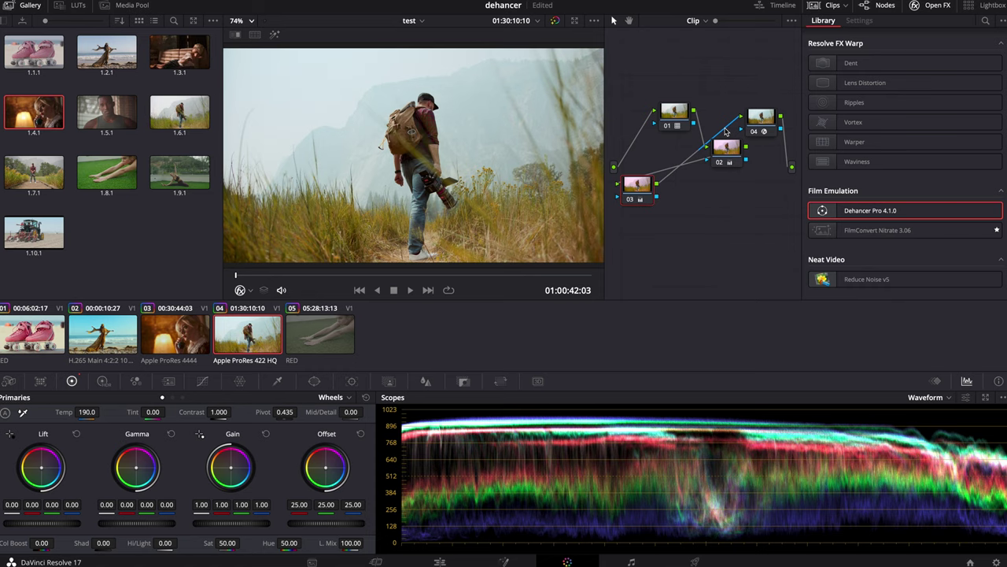
key("alt+s")
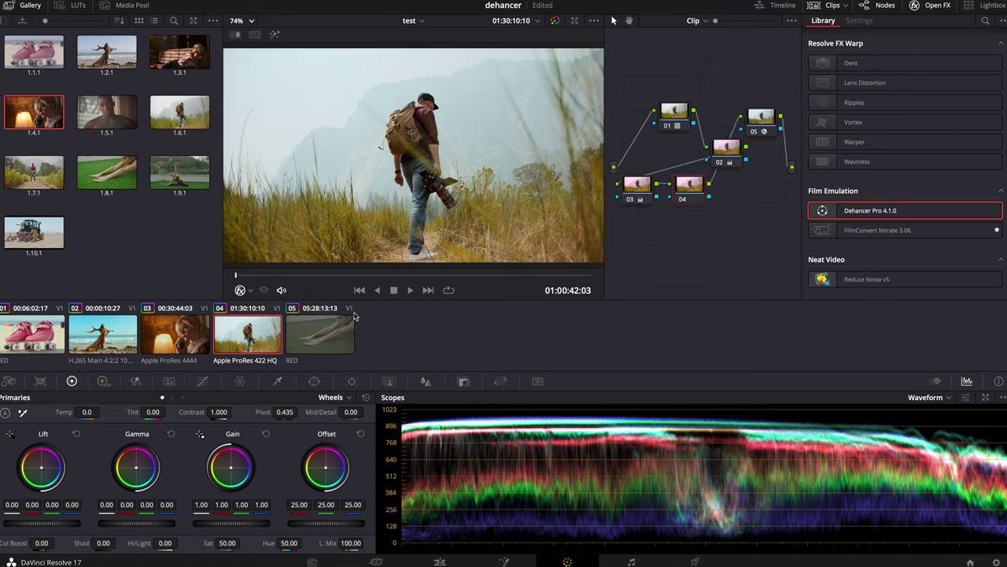
left_click_drag(226, 542, 242, 543)
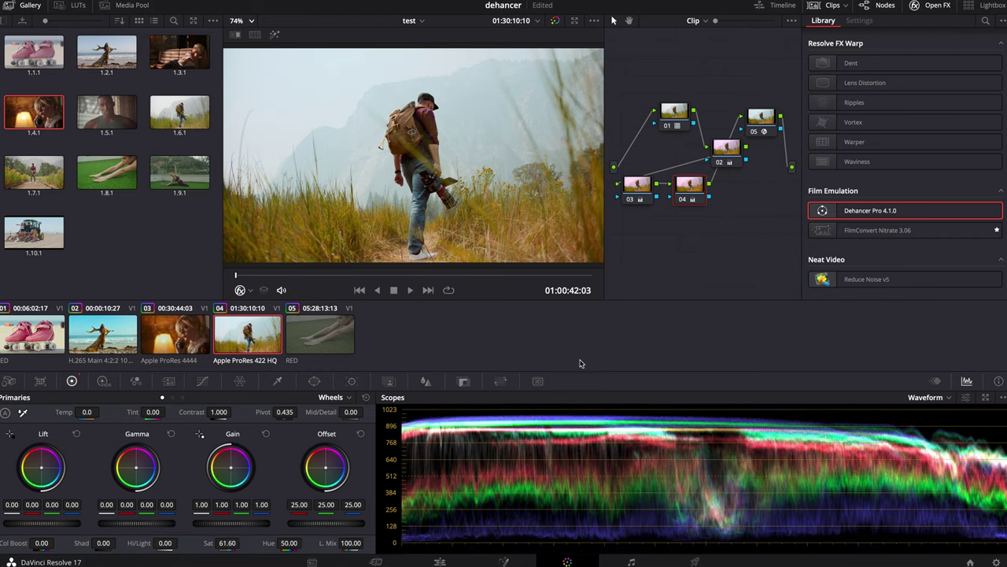
Set the film grain size to 2.21 in the hiker clip's Dehancer effect
left_click(754, 122)
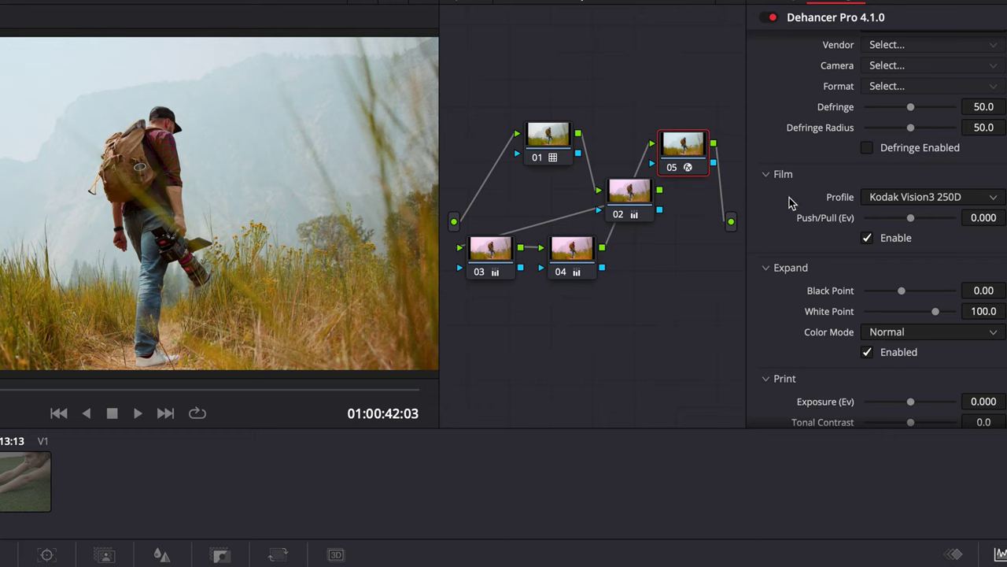
scroll(789, 198, "down", 5)
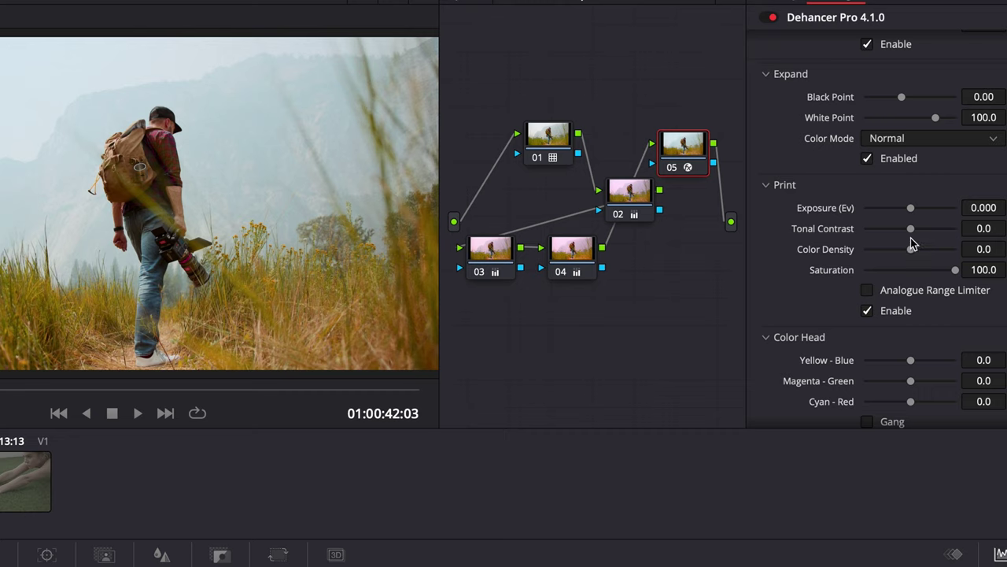
mouse_move(911, 229)
left_mouse_down()
mouse_move(920, 230)
mouse_move(913, 233)
left_mouse_up()
scroll(819, 292, "down", 5)
scroll(821, 292, "down", 5)
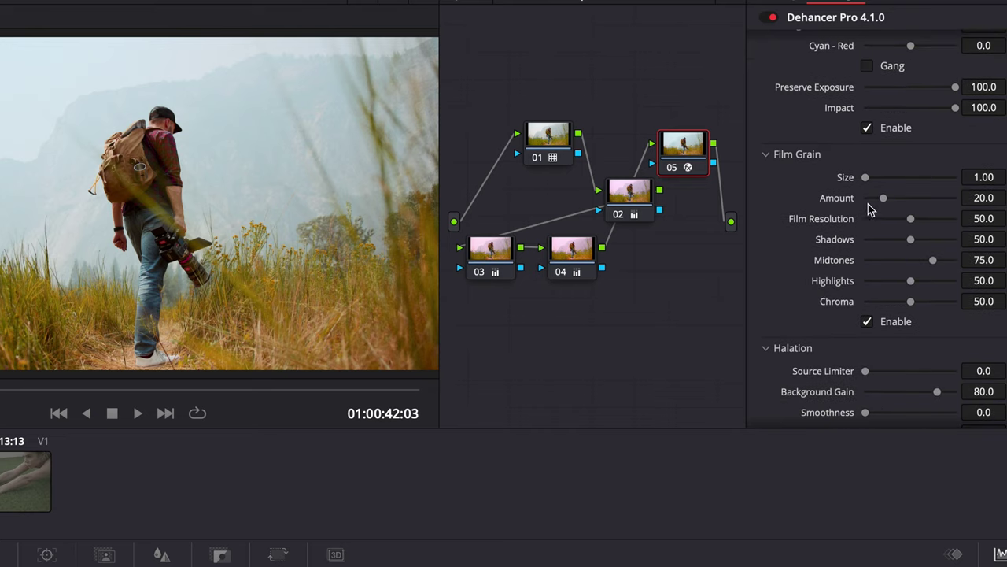
left_click(875, 178)
Enable Halation in the hiker's Dehancer effect, and test Bloom on the image before switching it off again
scroll(797, 262, "down", 4)
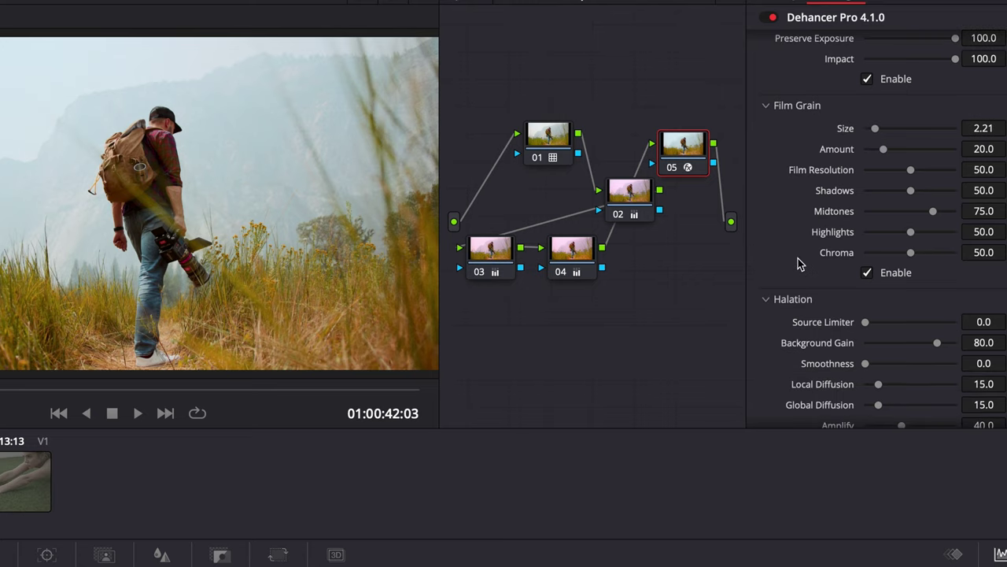
scroll(799, 262, "down", 3)
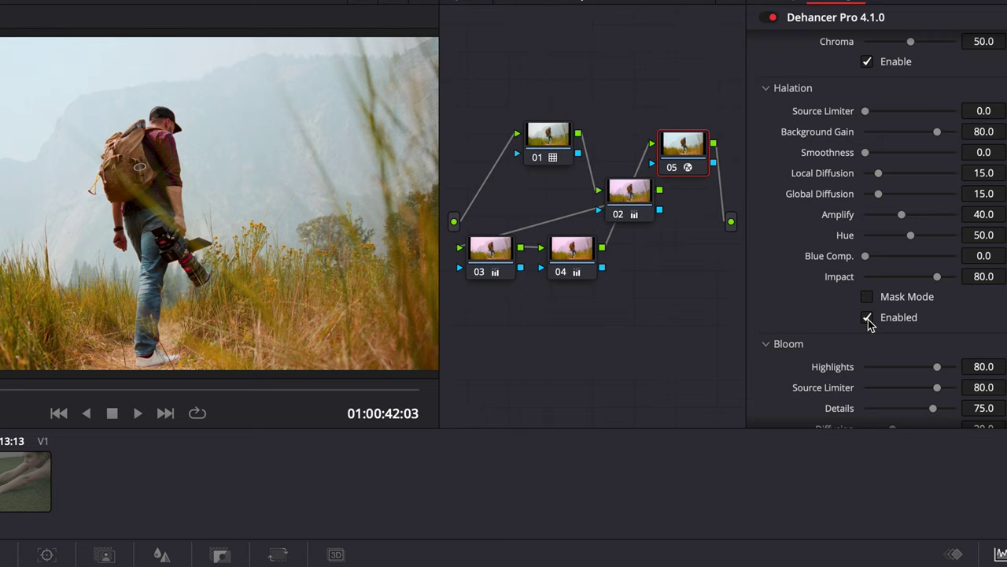
scroll(823, 293, "down", 2)
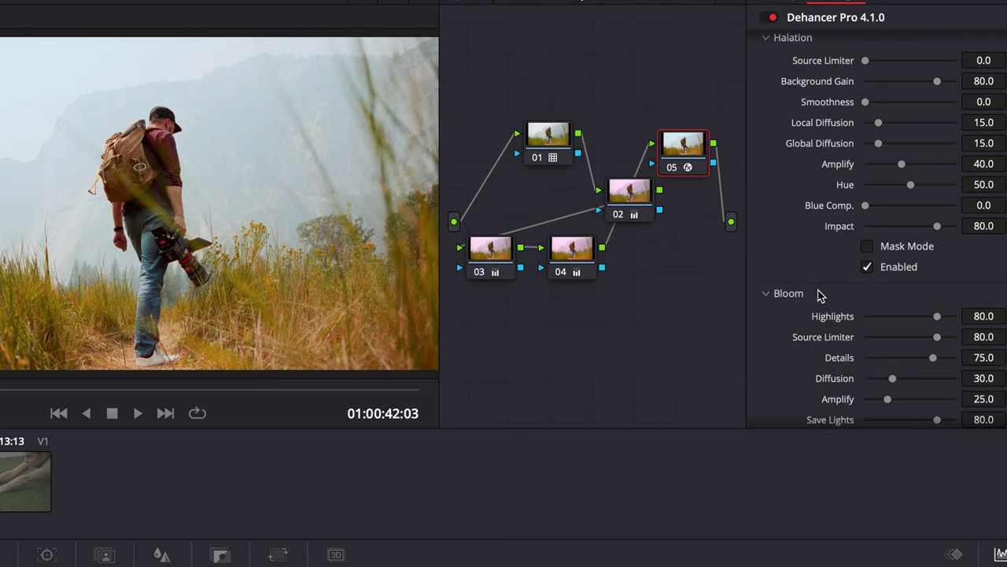
scroll(818, 295, "down", 4)
left_click(867, 396)
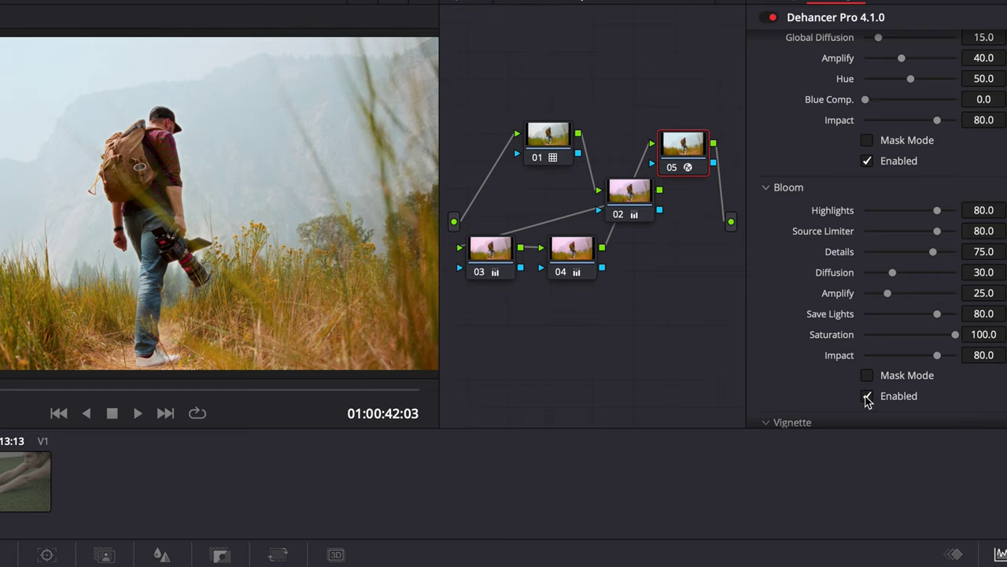
left_click(868, 397)
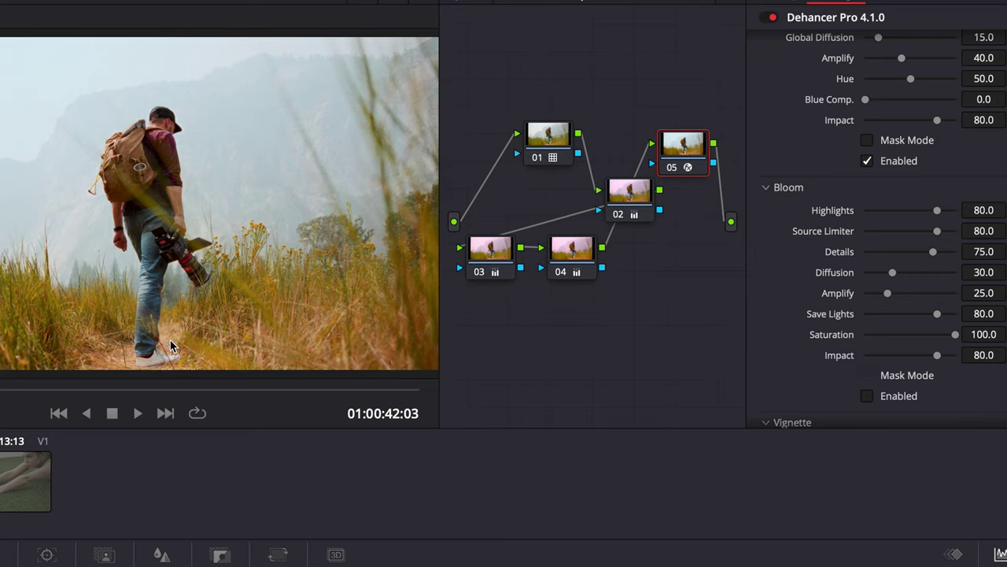
scroll(792, 325, "down", 5)
scroll(791, 326, "up", 15)
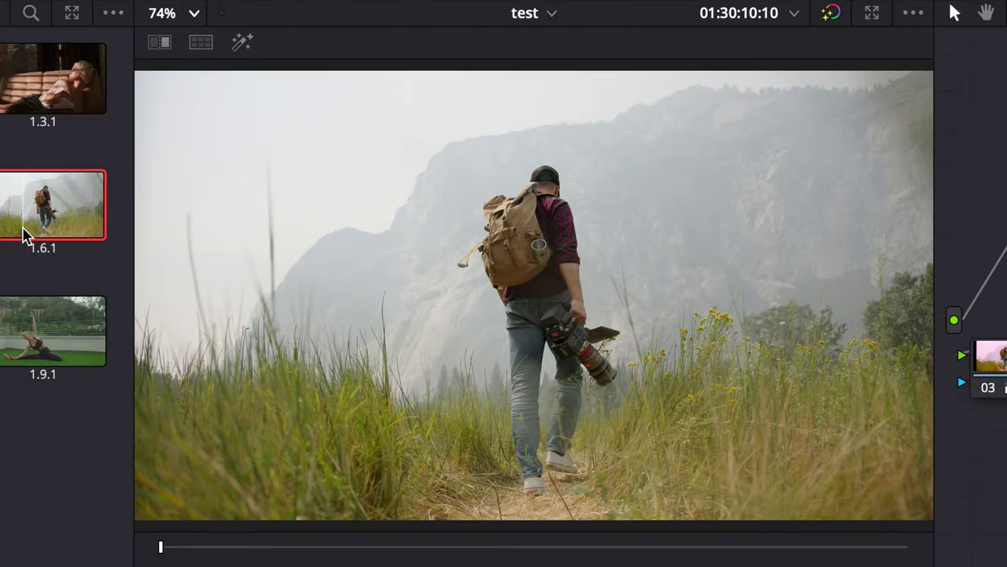
Compare the hiker clip's grade with reference still 1.6.1 by wiping across the image
left_click(177, 118)
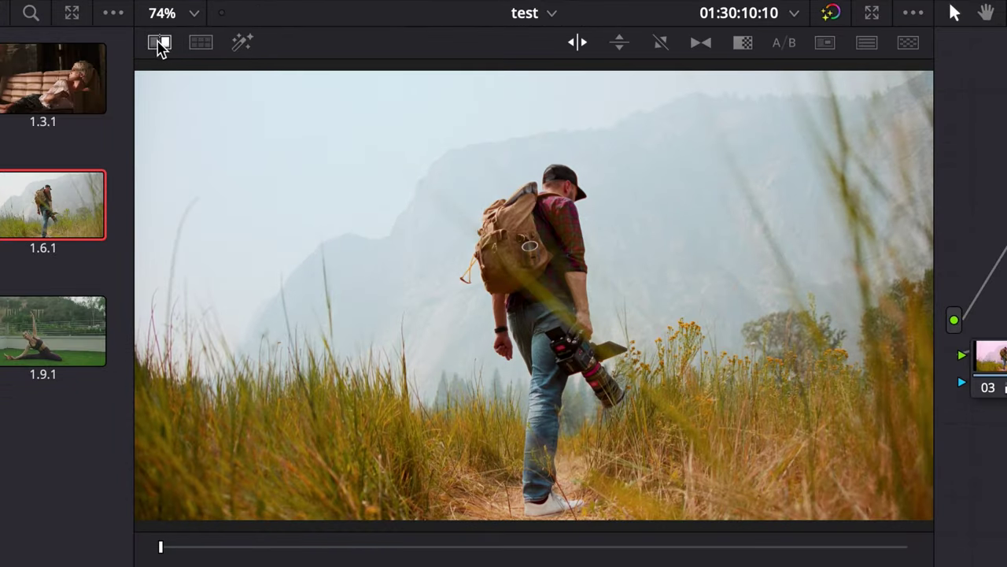
left_click(161, 44)
left_click_drag(755, 355, 196, 330)
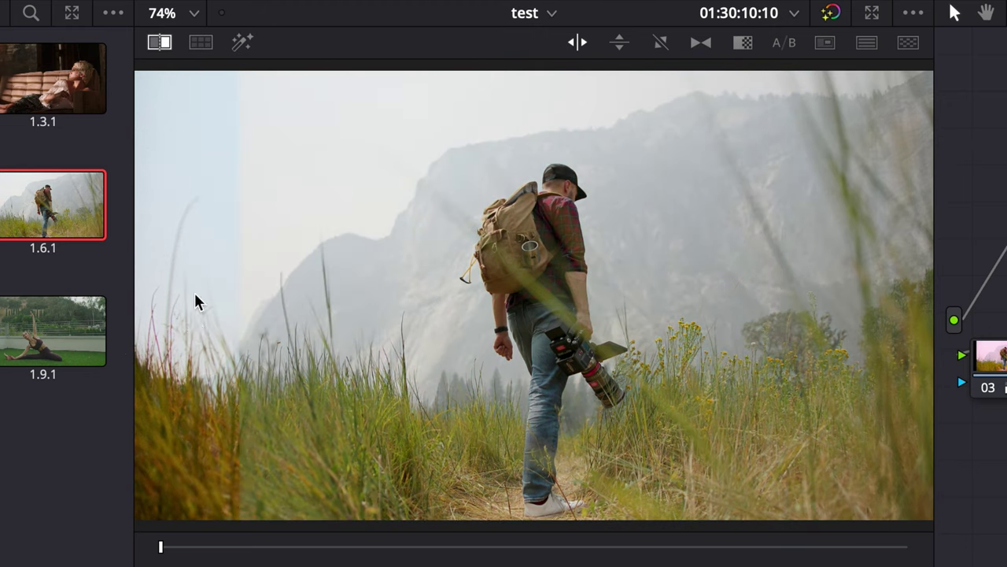
left_click(161, 43)
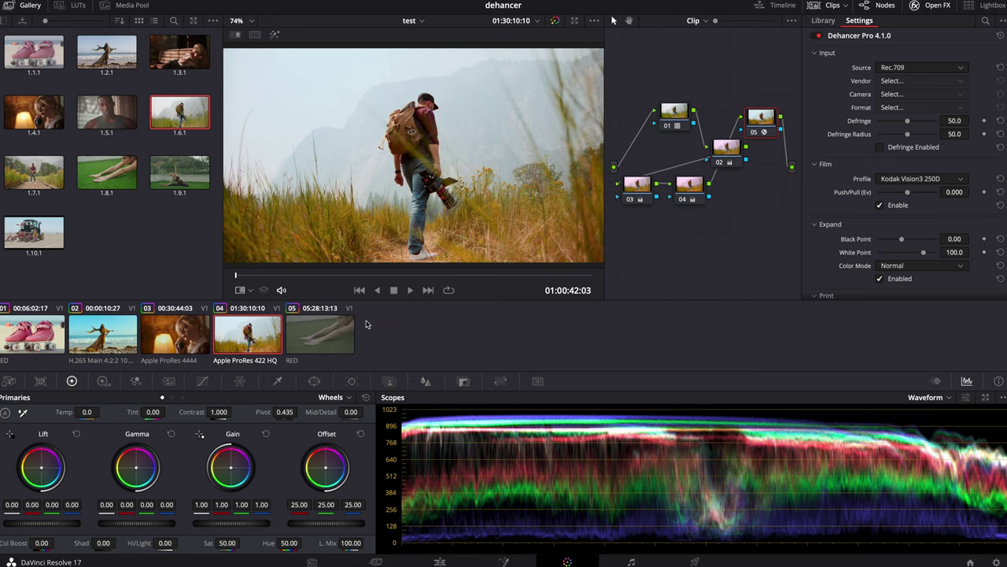
Apply Dehancer Pro to clip 05 and configure its camera input as RED, Helium 8K S35, IPP2 RWG Log 3.10 Standard
left_click(354, 340)
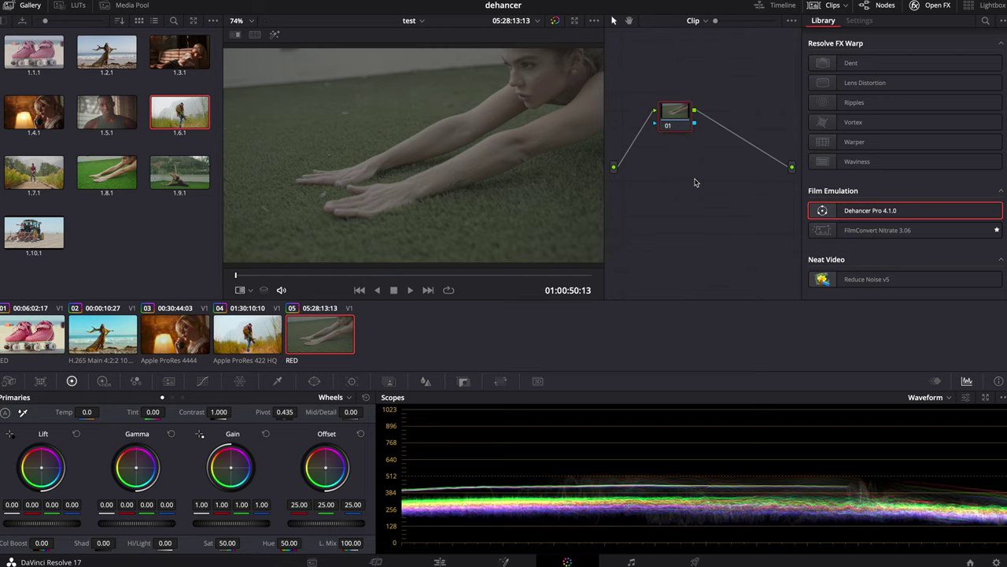
left_click_drag(811, 212, 674, 116)
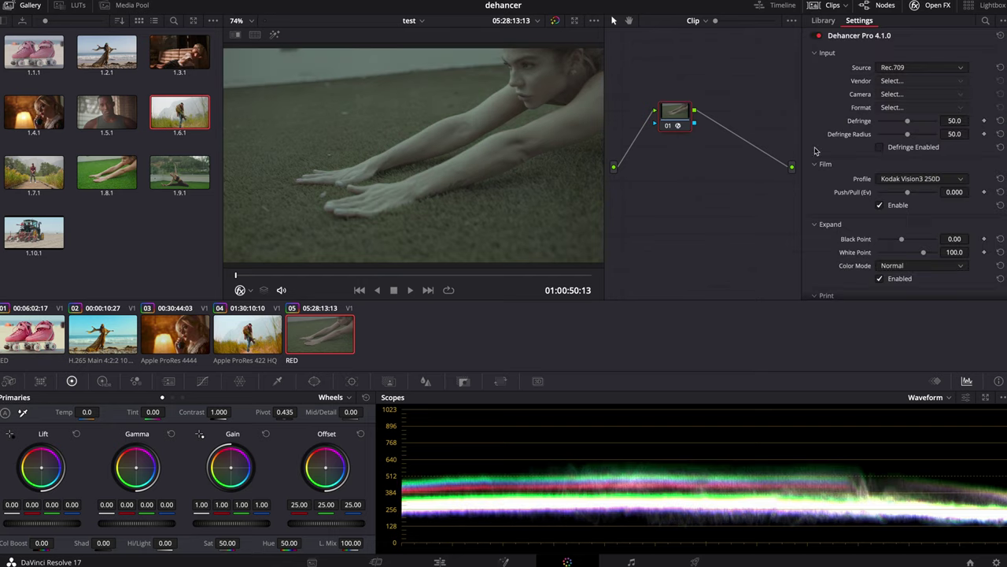
left_click(909, 69)
left_click(904, 117)
left_click(917, 80)
left_click(889, 183)
left_click(905, 94)
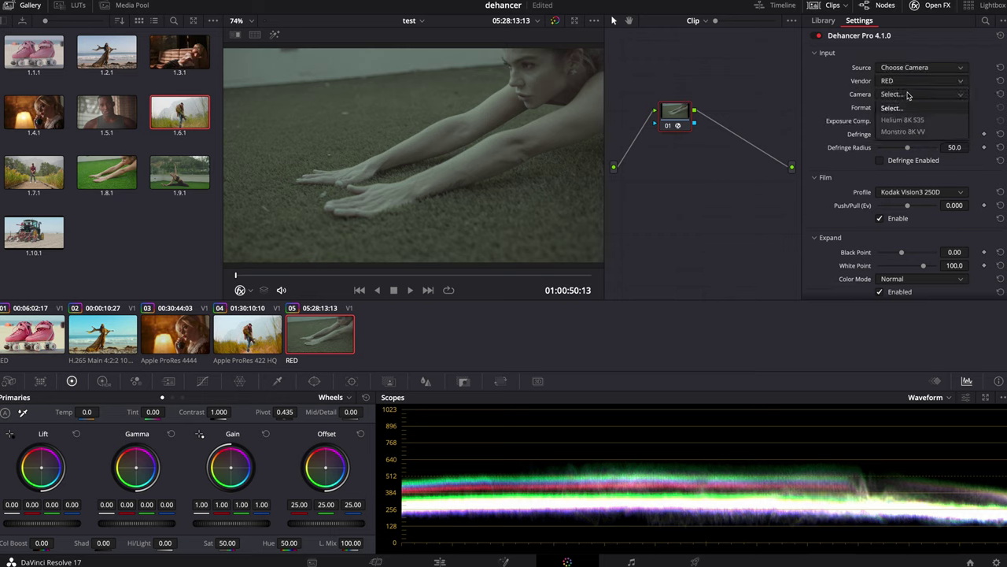
left_click(905, 120)
left_click(905, 107)
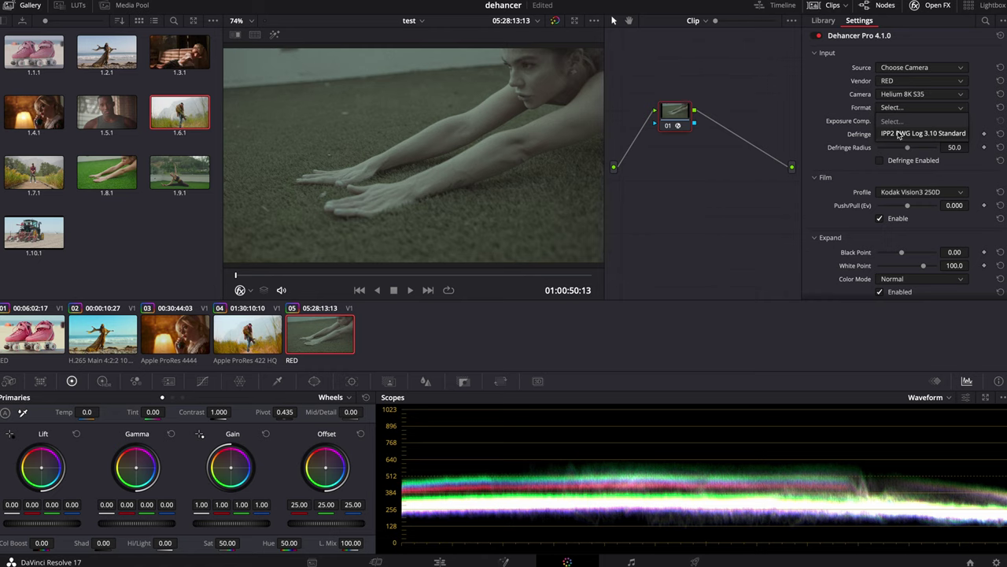
left_click(909, 132)
Set the film profile of clip 05's Dehancer effect to Kodak Vision3 50D
scroll(843, 189, "down", 1)
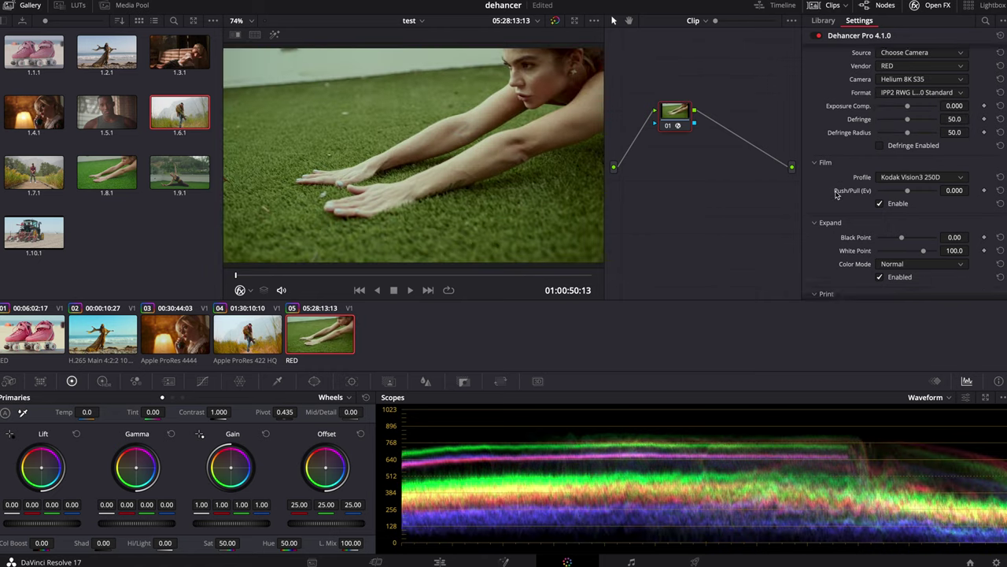
left_click(903, 160)
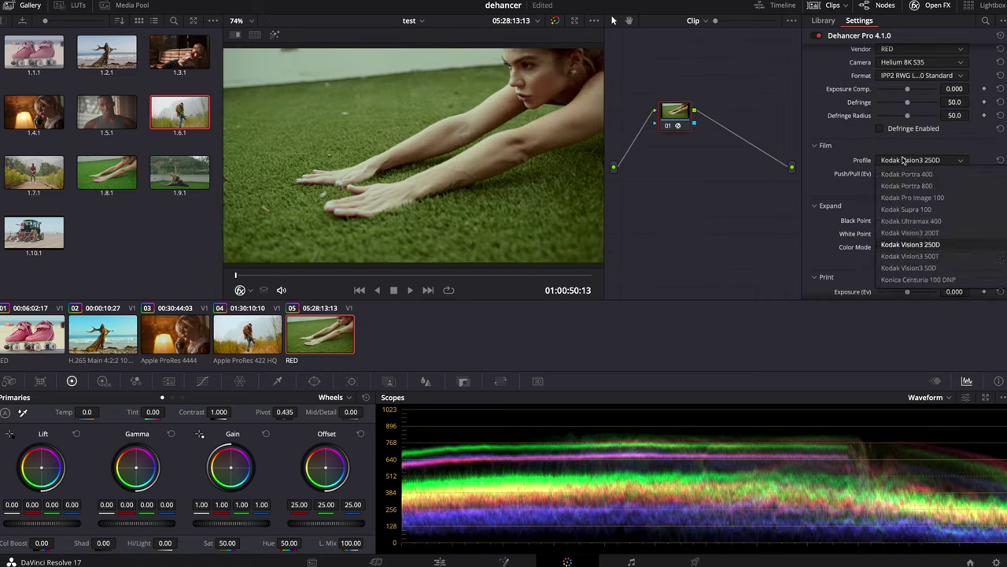
left_click(913, 268)
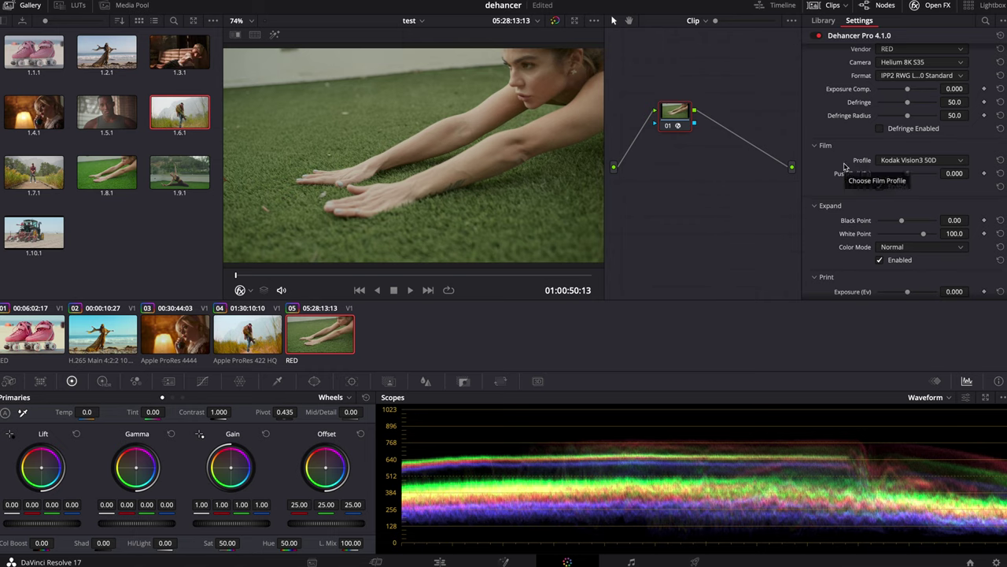
scroll(844, 167, "down", 1)
scroll(844, 166, "down", 1)
Add a serial node after clip 05's Dehancer node and set its saturation to 73.60
key("alt+s")
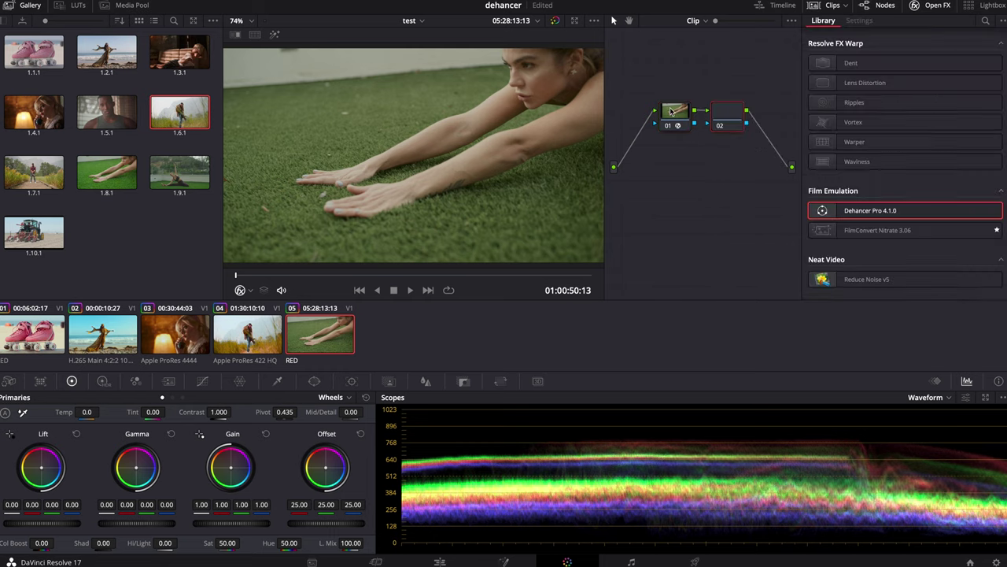
left_click_drag(227, 543, 244, 542)
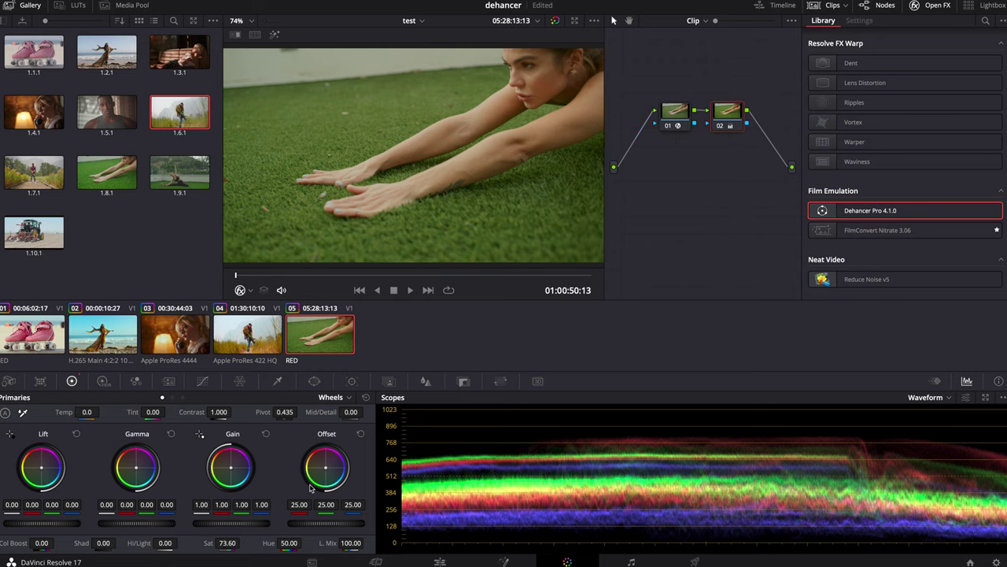
Add a serial node before clip 05's Dehancer node and set its tint to 28.00
left_click(671, 112)
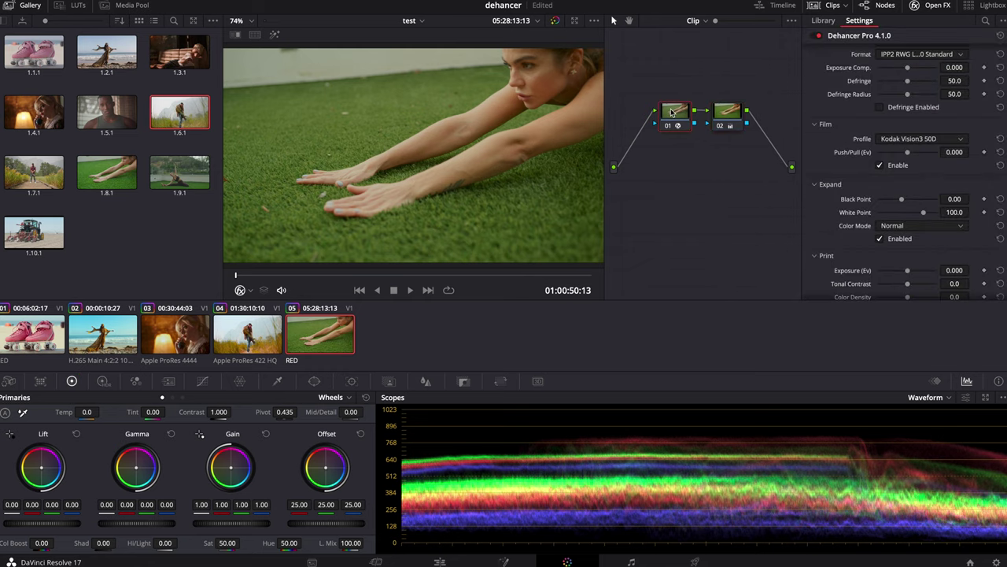
left_click(736, 117)
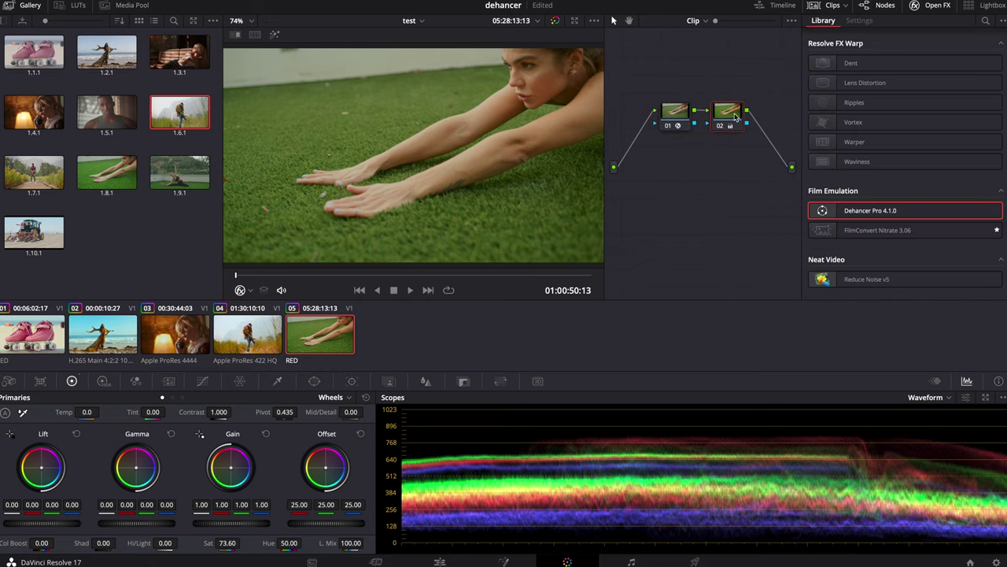
key("alt+s")
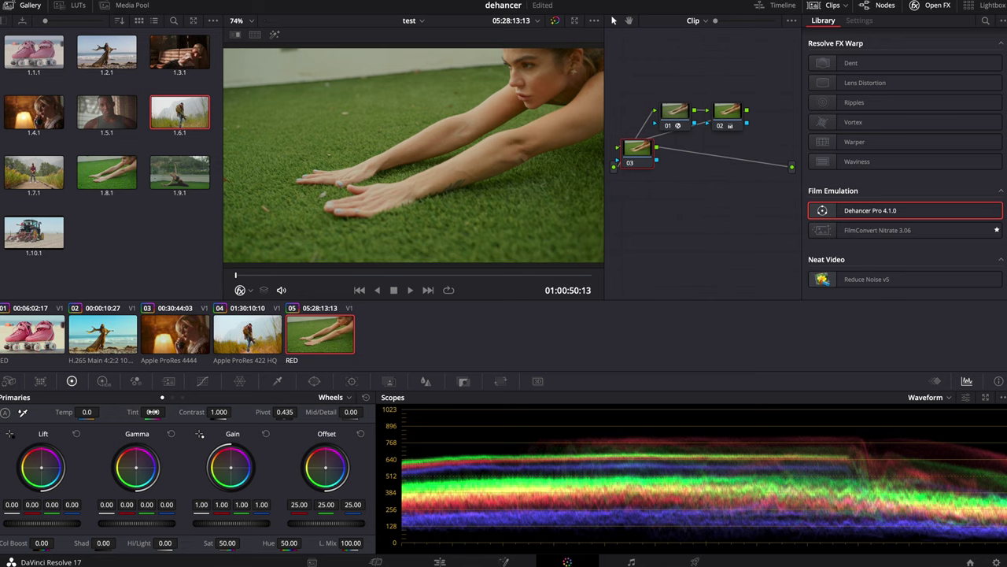
left_click_drag(152, 412, 200, 411)
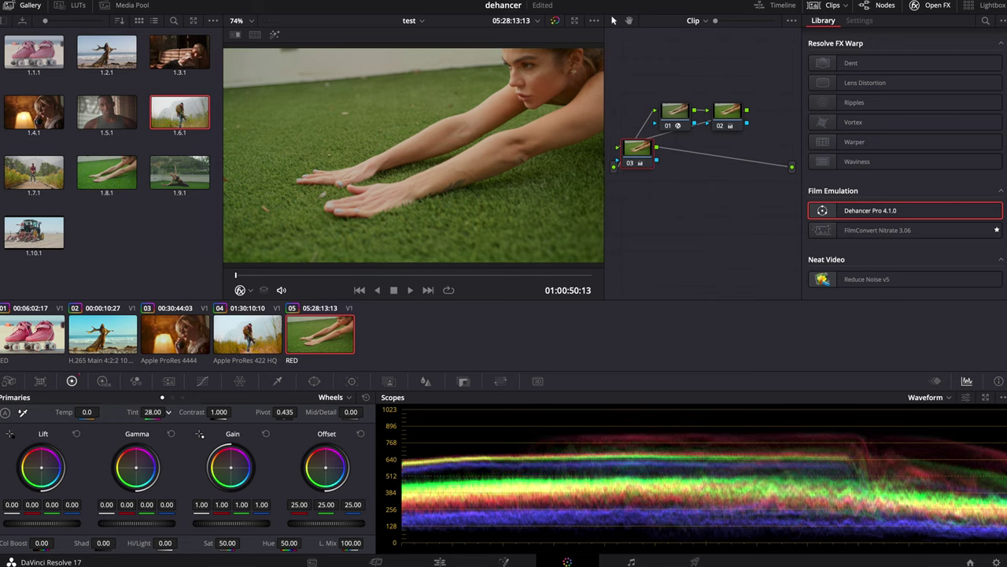
Disable Film Grain in the Dehancer Pro effect on clip 05's node 01
left_click(677, 113)
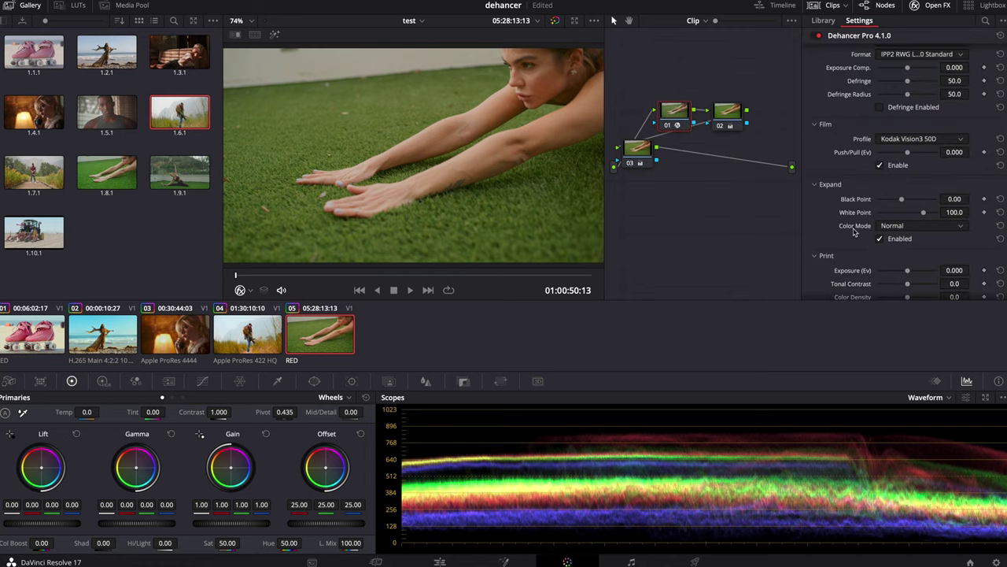
scroll(842, 215, "down", 4)
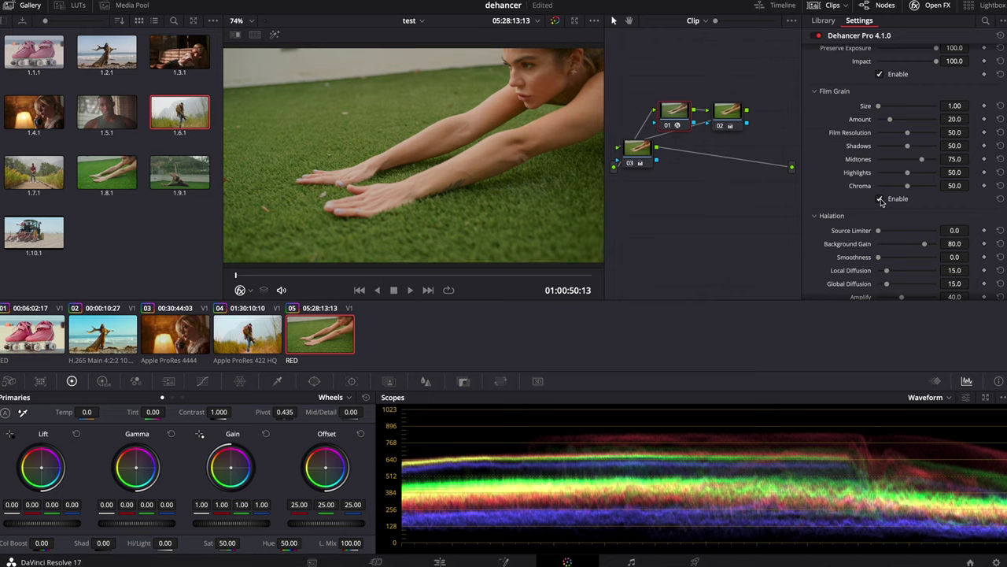
left_click(880, 199)
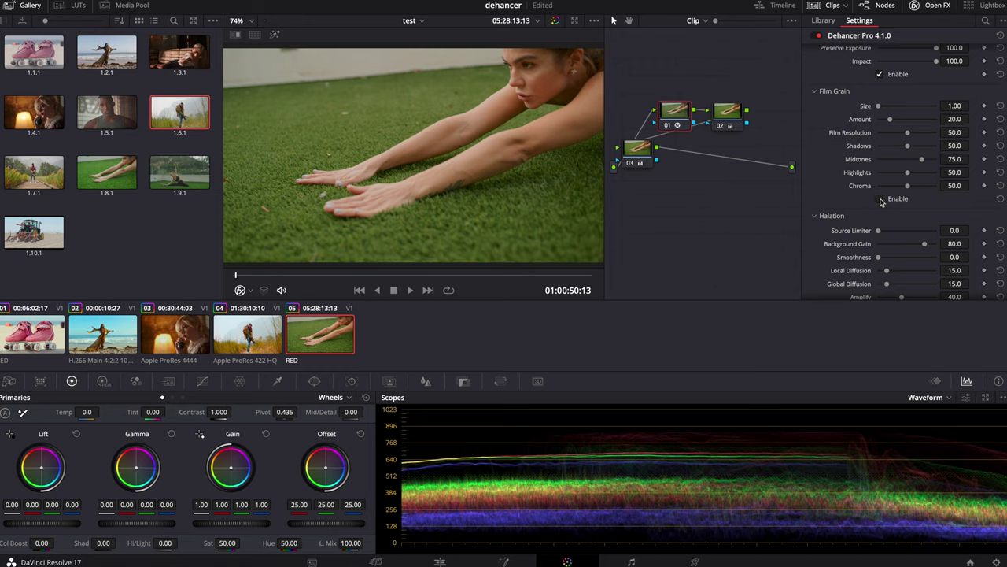
Raise the print Tonal Contrast of clip 05's Dehancer effect to 7.8
scroll(845, 192, "up", 2)
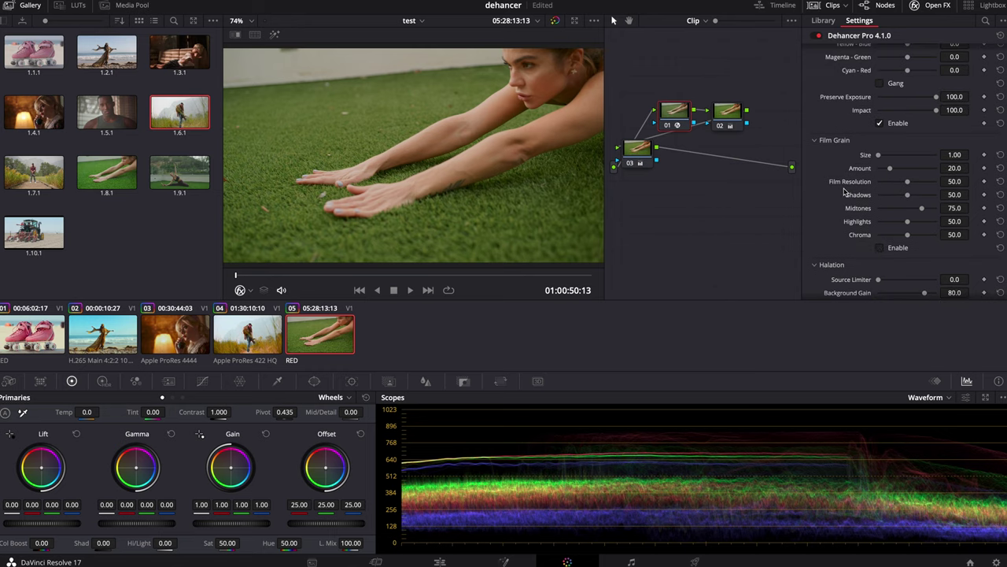
scroll(846, 192, "up", 5)
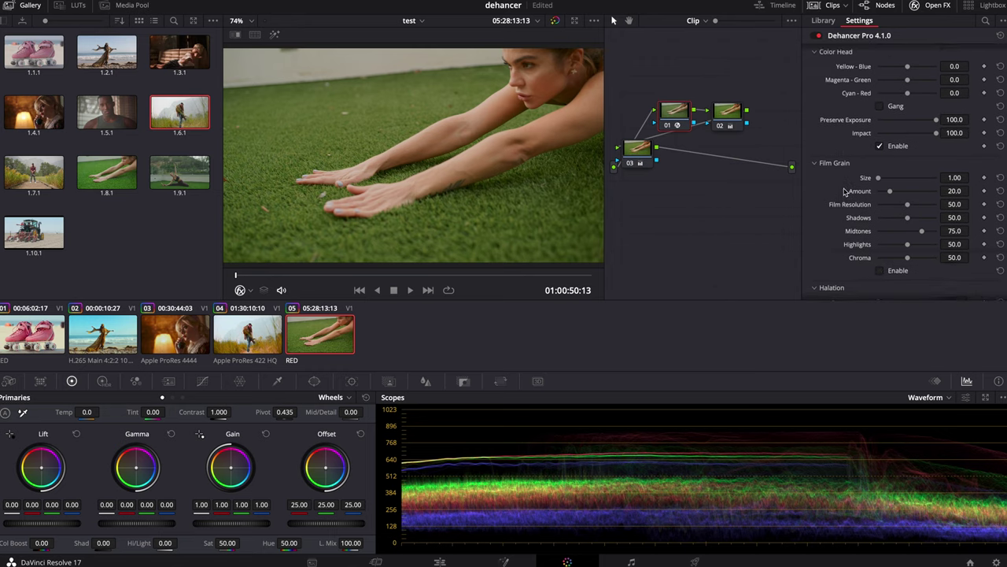
scroll(846, 192, "up", 6)
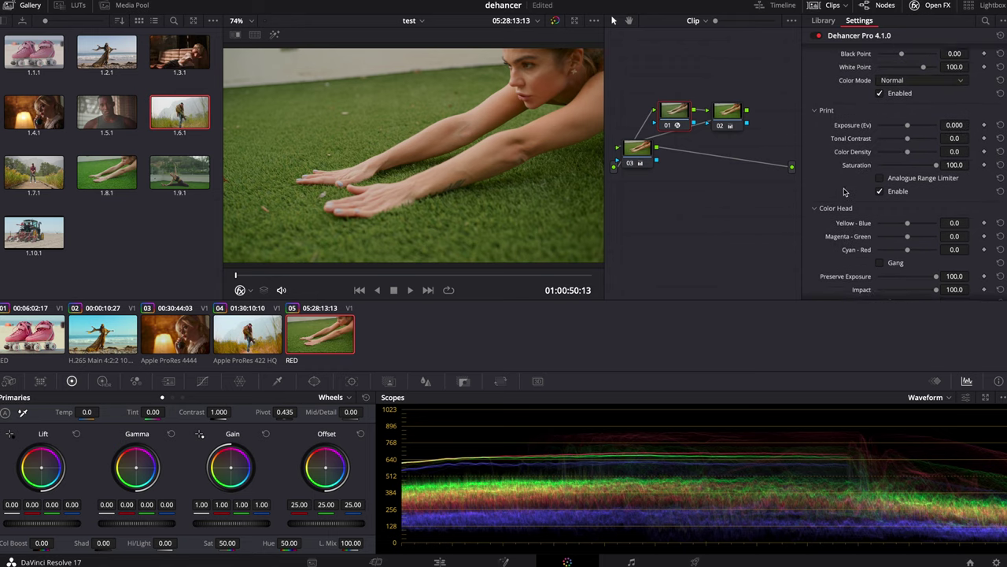
scroll(846, 192, "up", 1)
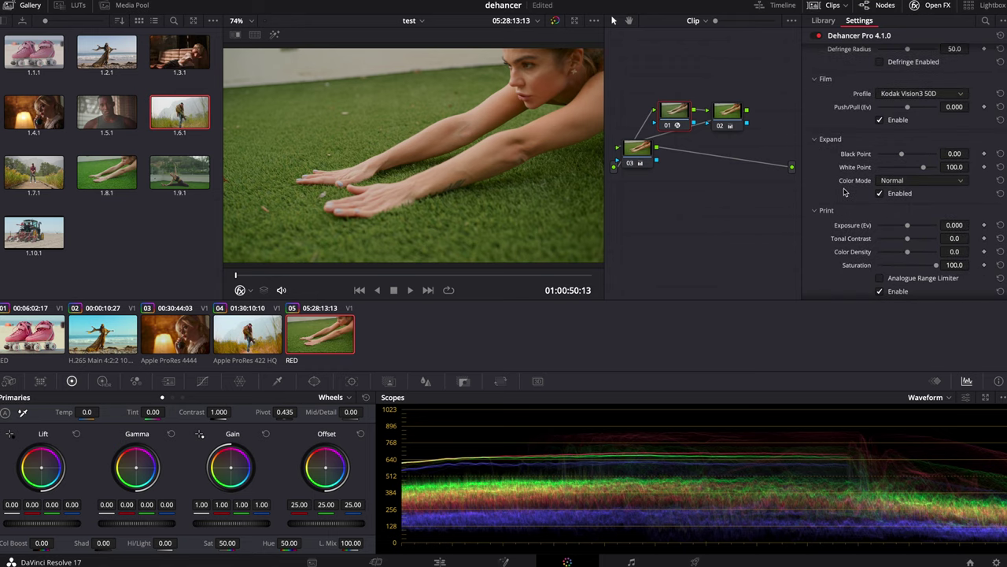
scroll(845, 192, "up", 1)
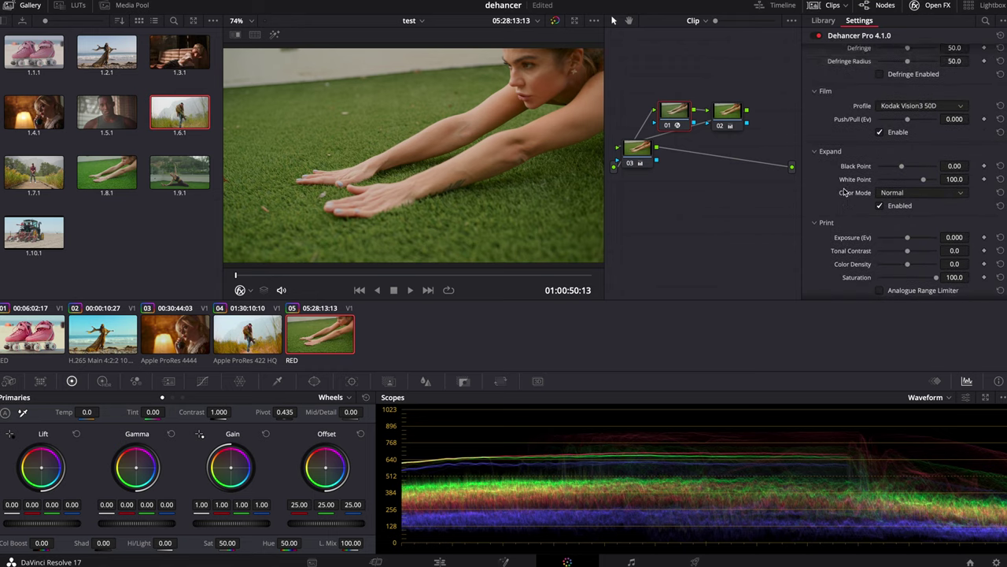
scroll(844, 192, "up", 1)
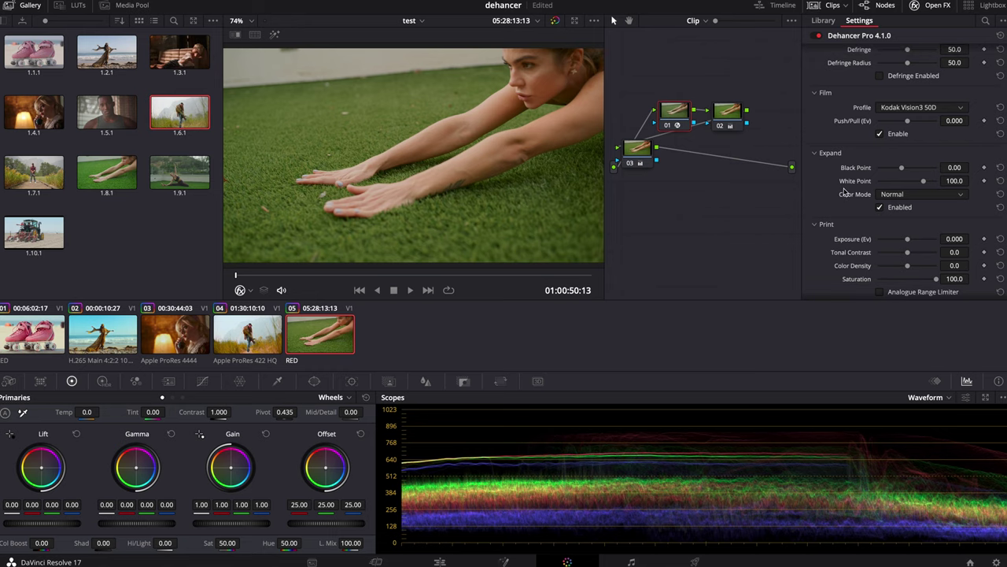
scroll(844, 192, "up", 3)
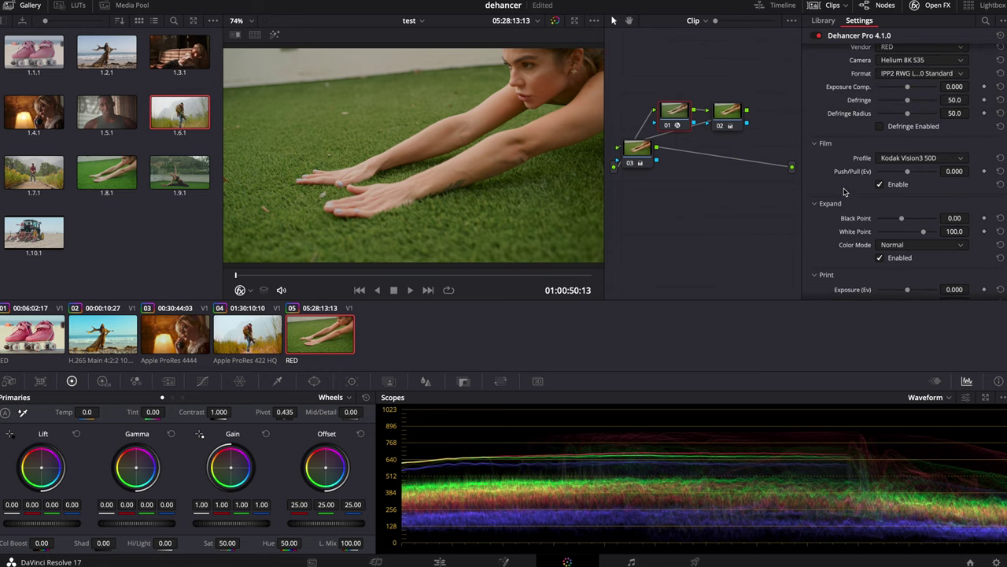
scroll(844, 192, "down", 3)
scroll(843, 192, "down", 4)
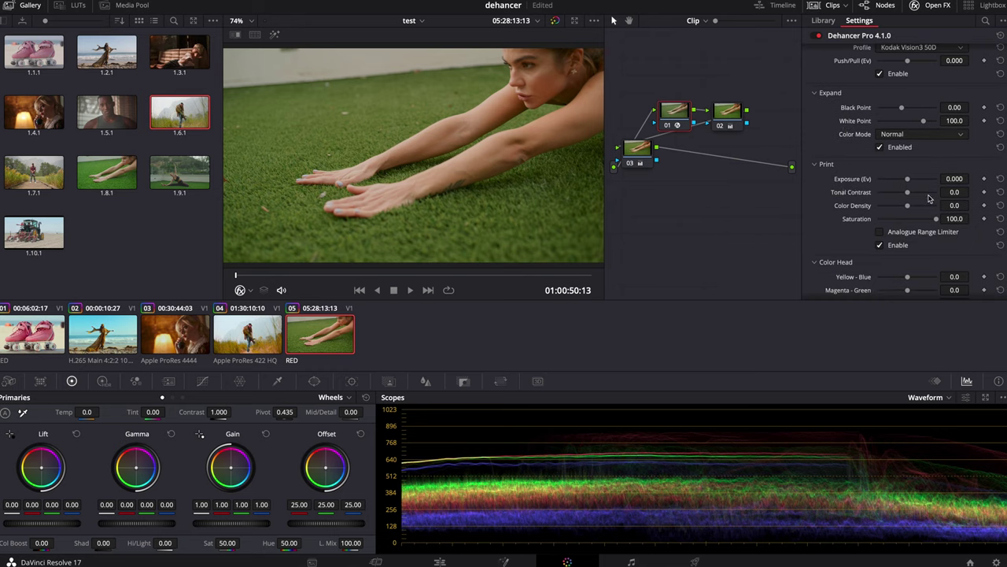
left_click_drag(911, 197, 913, 196)
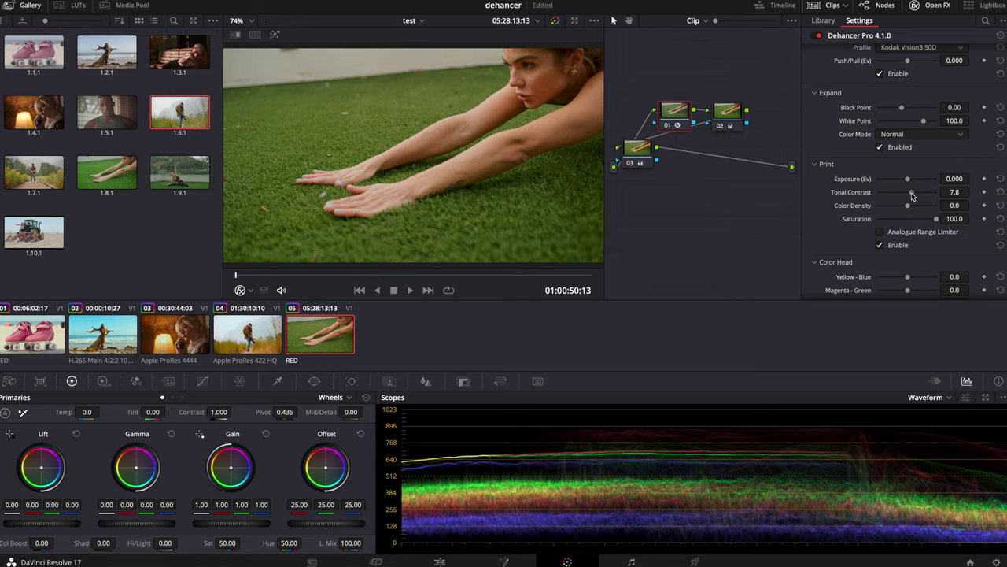
Preview Dehancer's Halation on clip 05 by switching it on and off, leaving it disabled
scroll(856, 212, "down", 4)
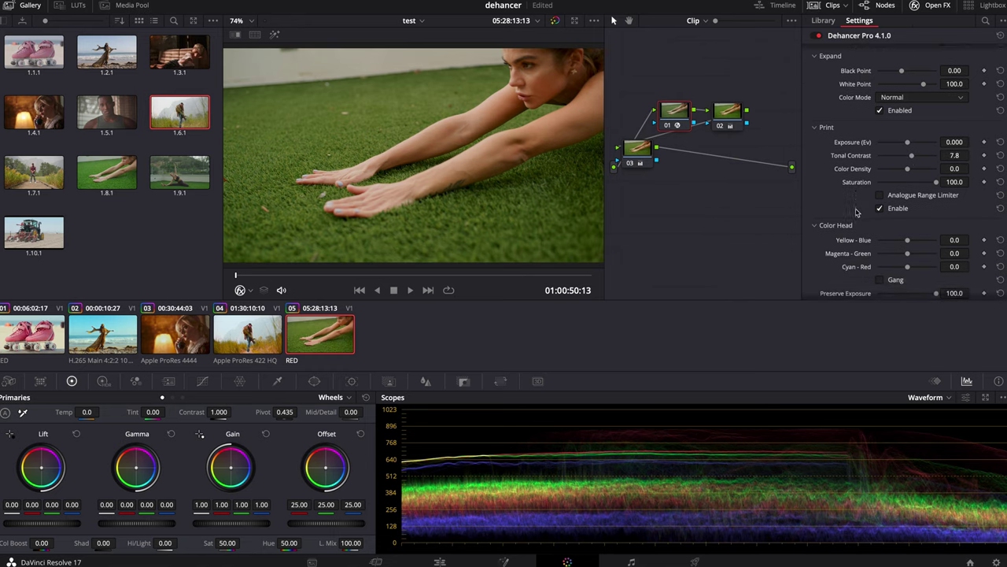
scroll(856, 213, "down", 3)
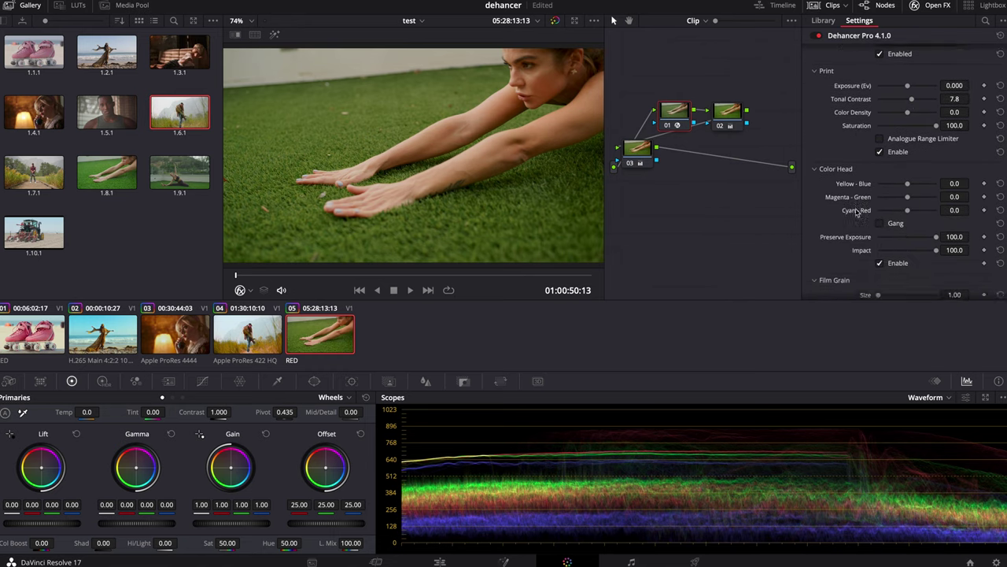
scroll(857, 212, "down", 1)
scroll(856, 212, "down", 15)
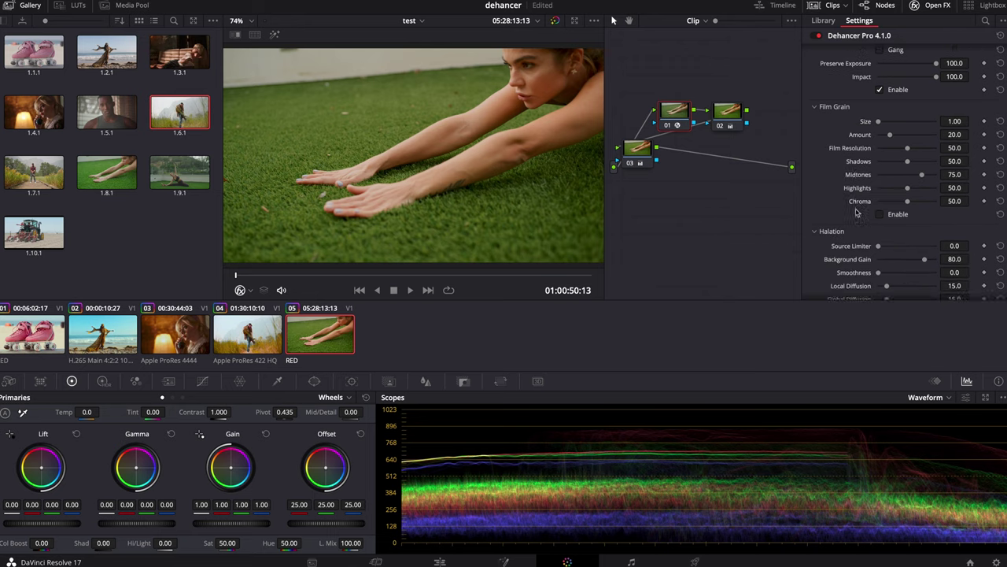
left_click(881, 235)
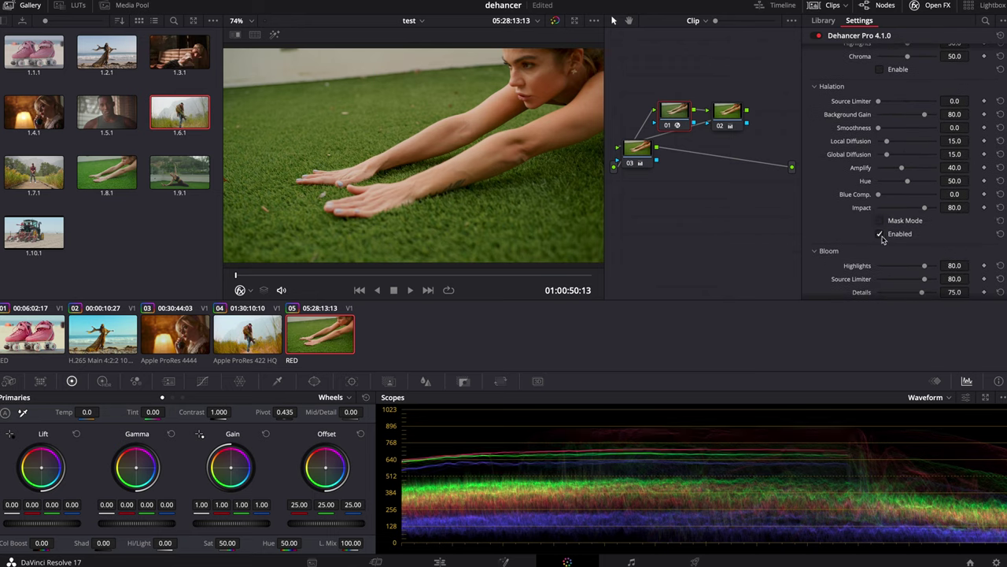
left_click(882, 236)
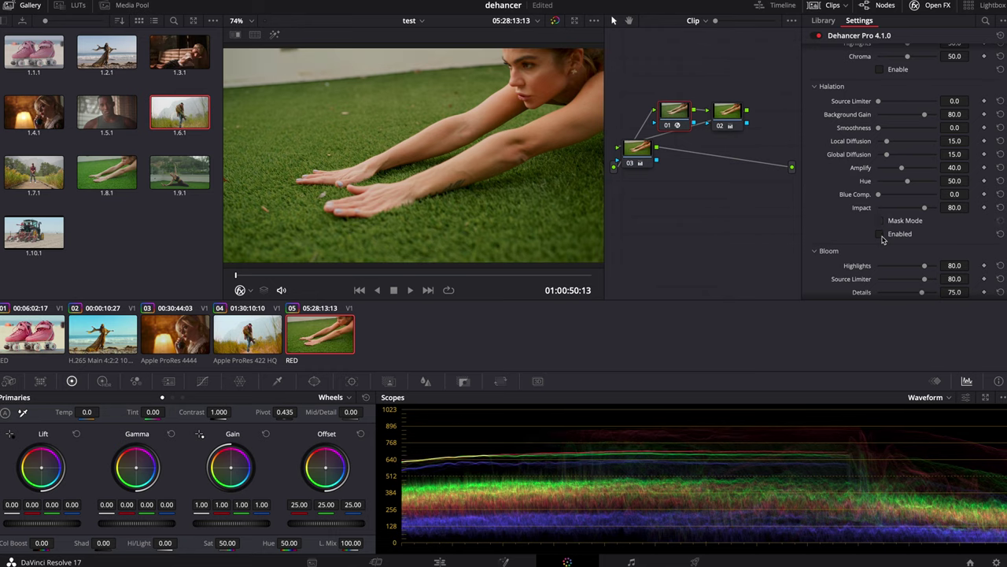
left_click(881, 236)
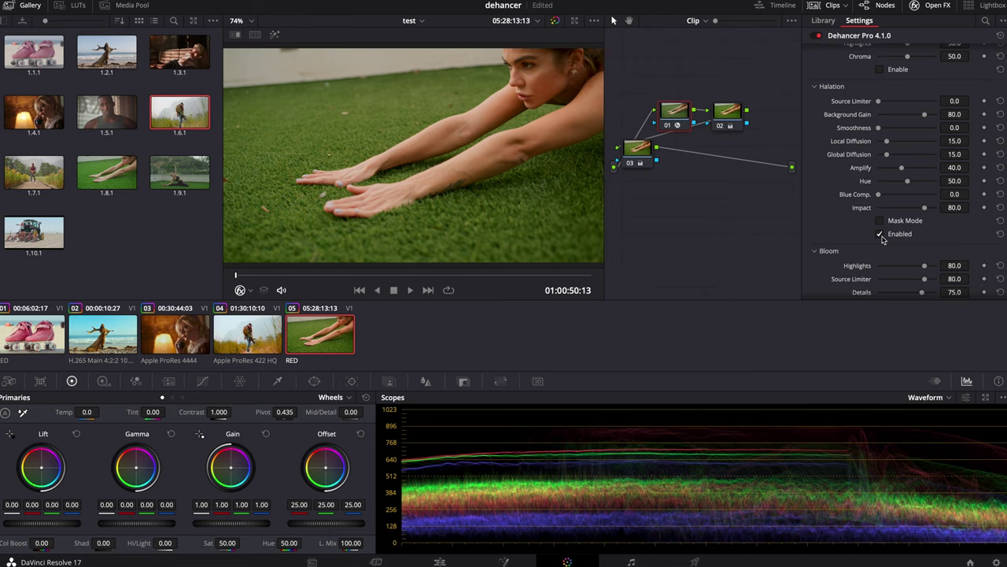
left_click(881, 235)
Compare clip 05 with its ungraded image by bypassing all grades and restoring them
scroll(820, 187, "down", 10)
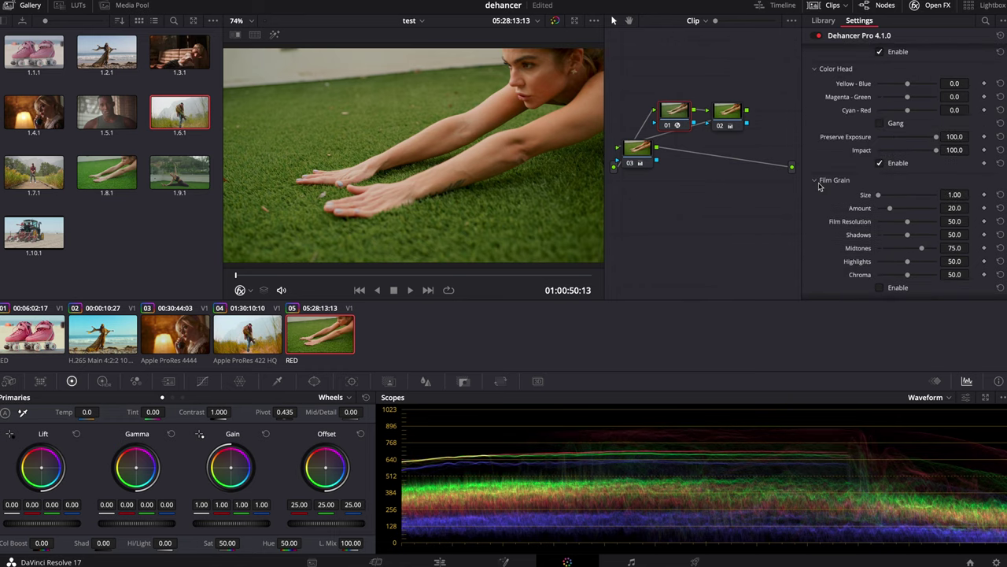
scroll(818, 186, "up", 5)
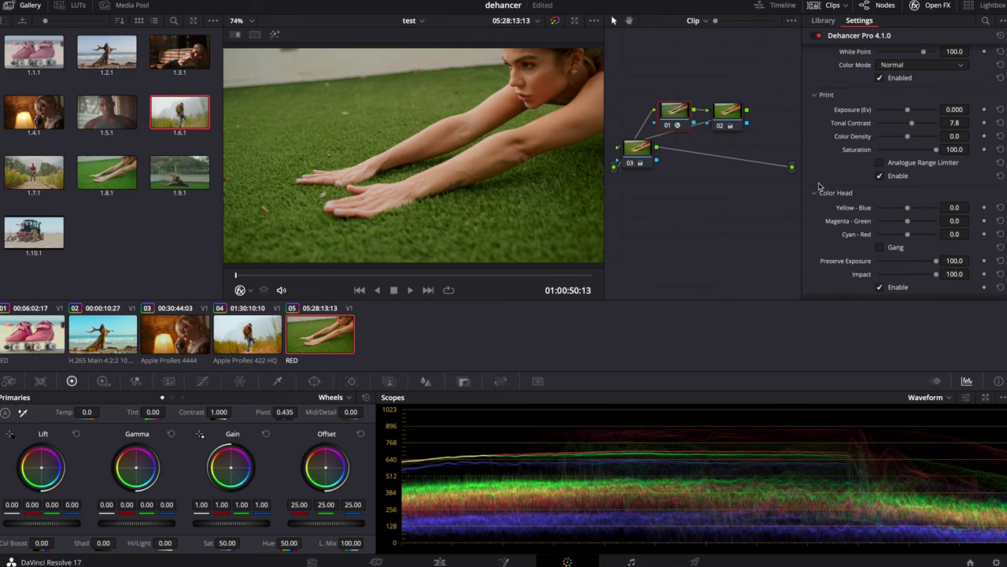
left_click(555, 21)
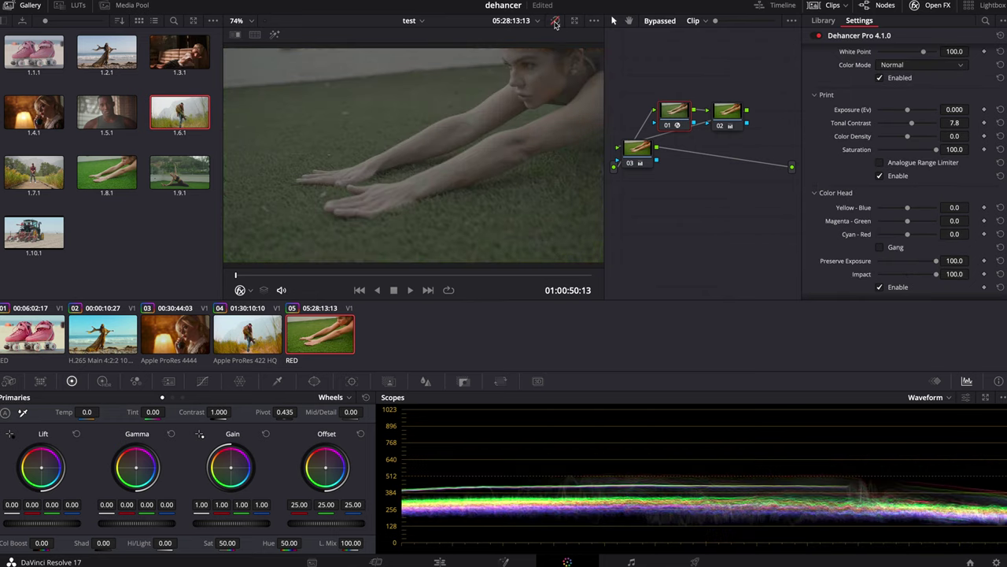
left_click(555, 22)
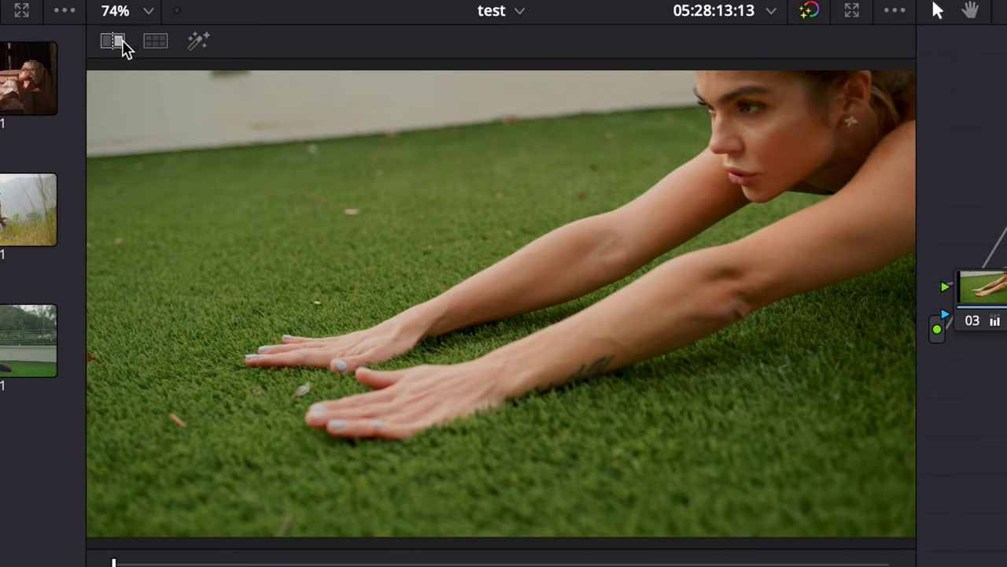
Compare the stretching woman clip's grade with its matching reference still by wiping across the image, and turn the wipe off
left_click(120, 43)
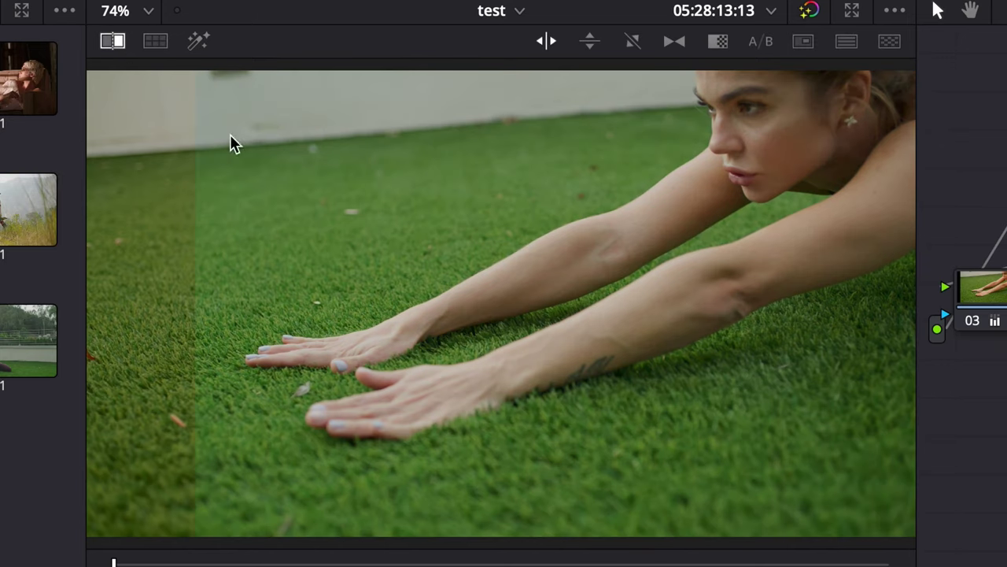
left_click_drag(234, 295, 955, 412)
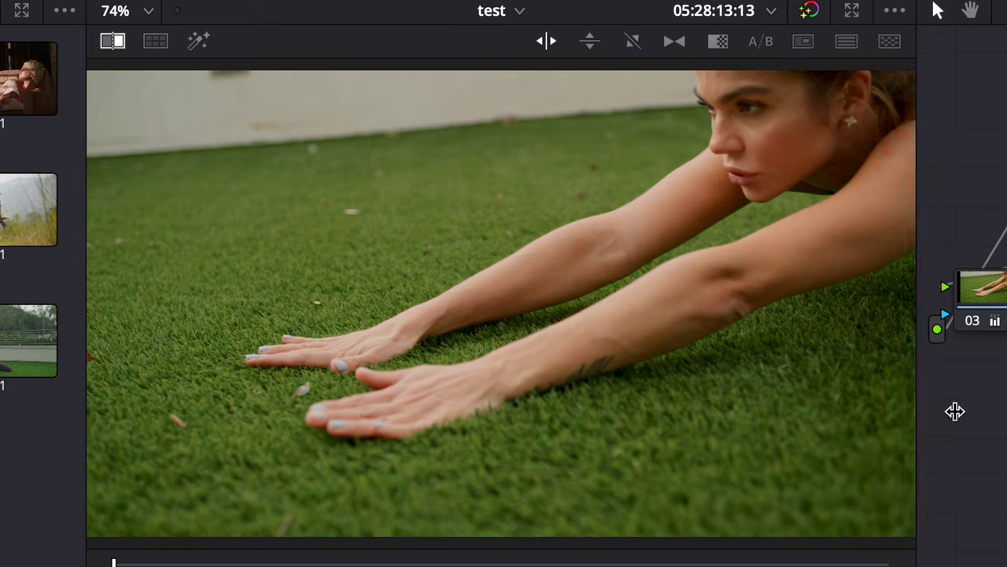
left_click(112, 41)
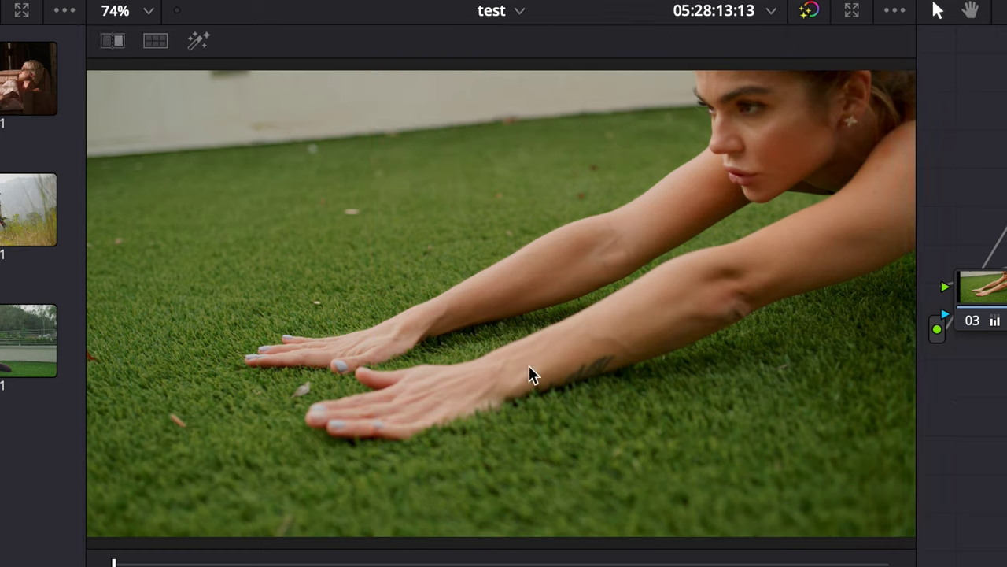